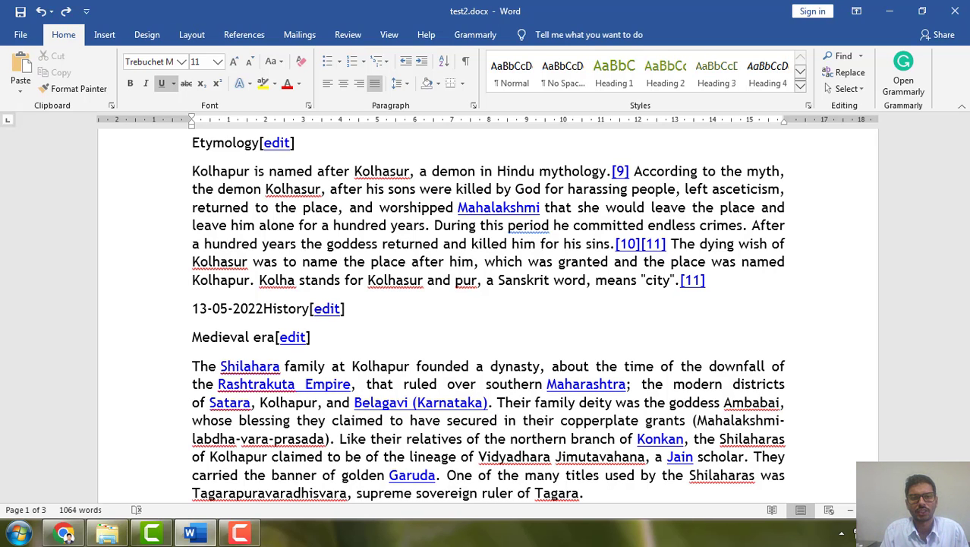
Review the opening of the Kolhapur document, then switch to Chrome and examine the Wikipedia article's headings and contents list
scroll(693, 444, up, 3)
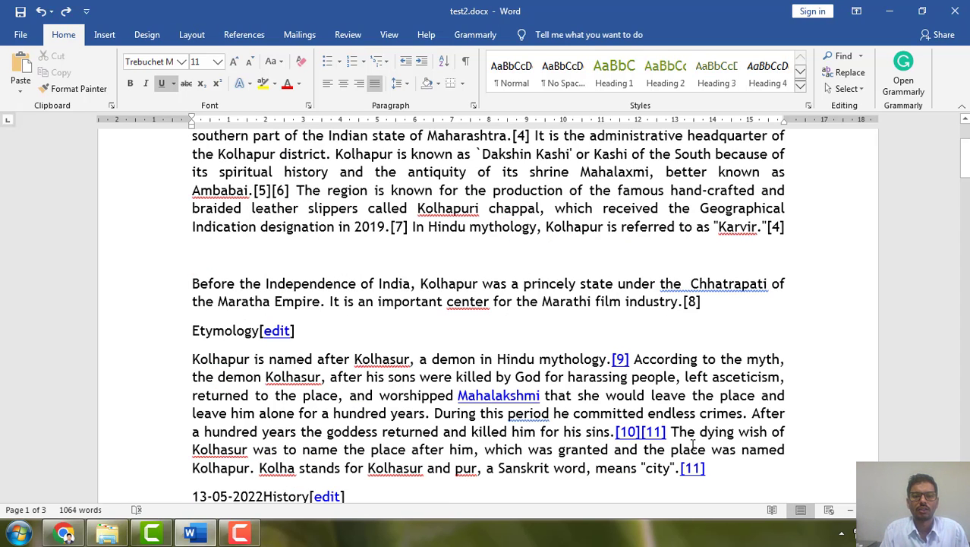
scroll(687, 450, up, 2)
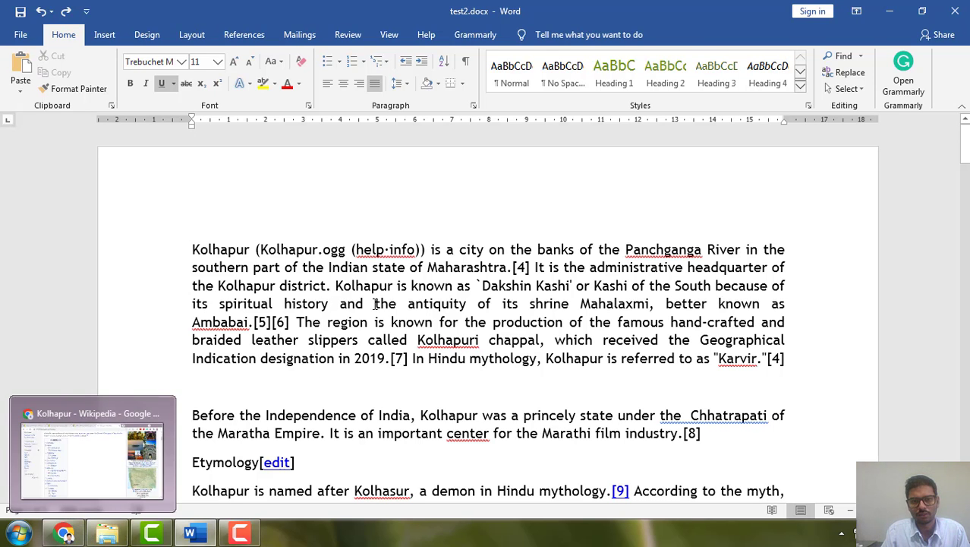
drag(410, 269, 607, 363)
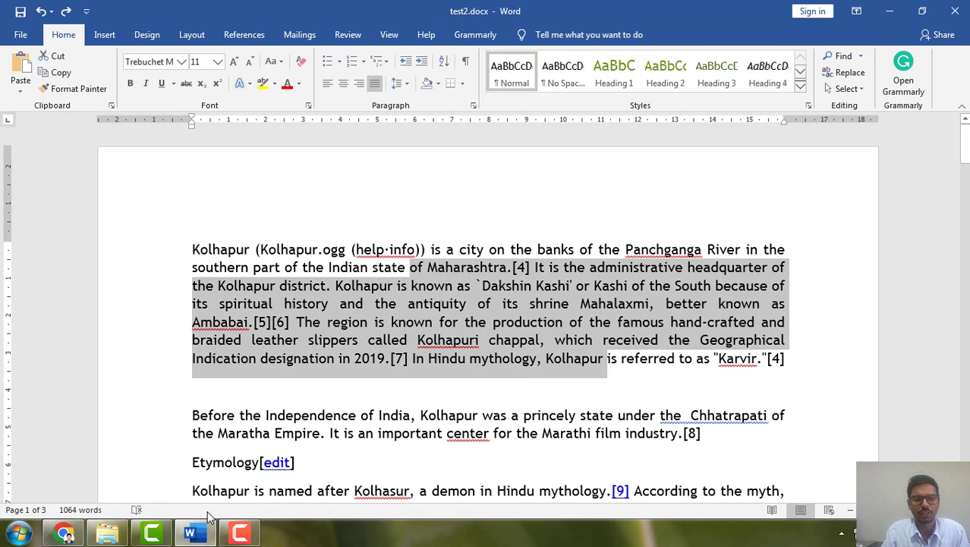
click(64, 533)
scroll(425, 270, up, 10)
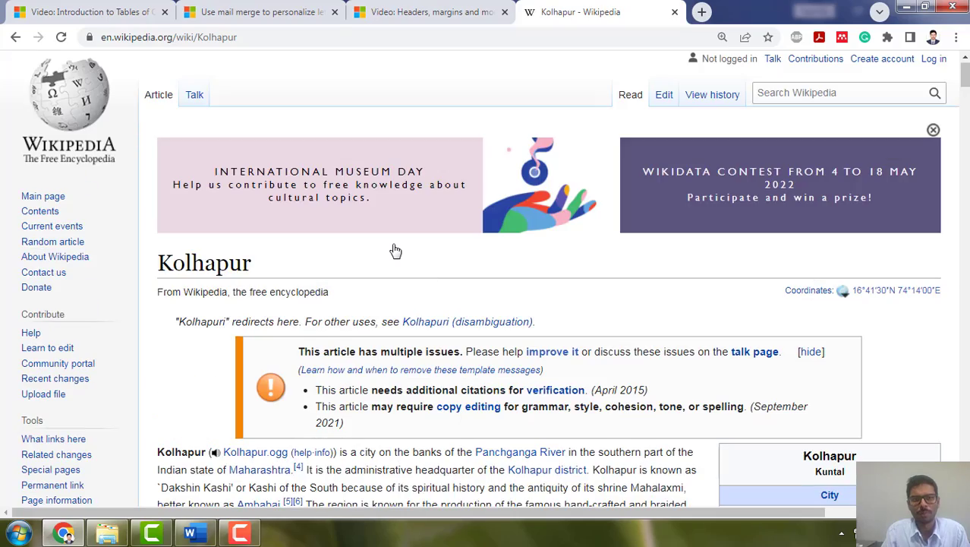
scroll(395, 251, down, 5)
scroll(395, 250, up, 5)
scroll(410, 375, down, 12)
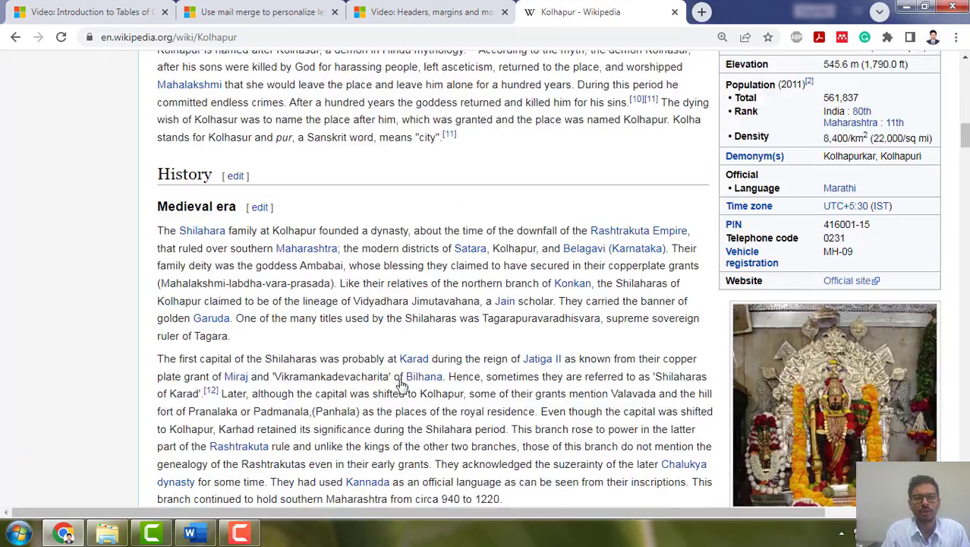
scroll(383, 379, up, 4)
scroll(383, 377, up, 5)
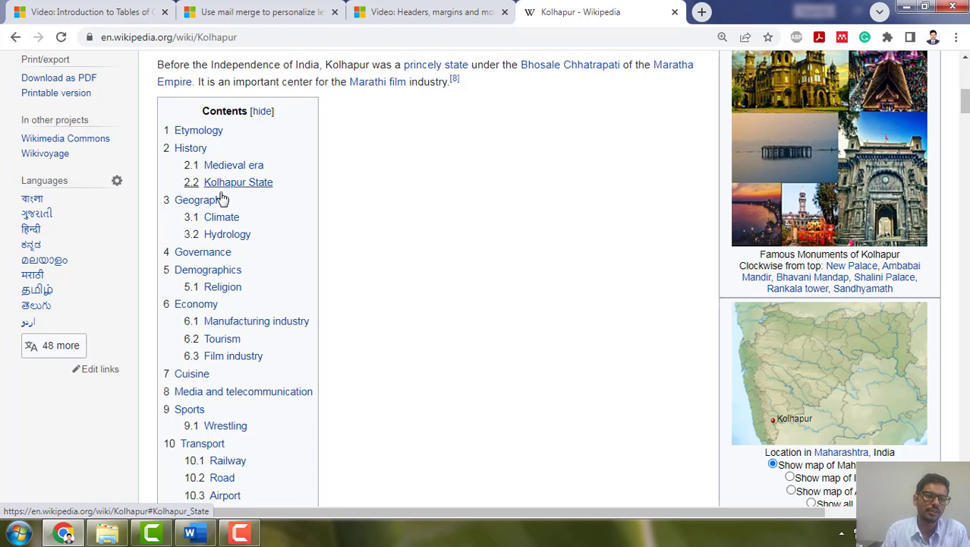
Switch back to Word and copy the word "Kolhapur" from the opening paragraph into the first page header
click(190, 536)
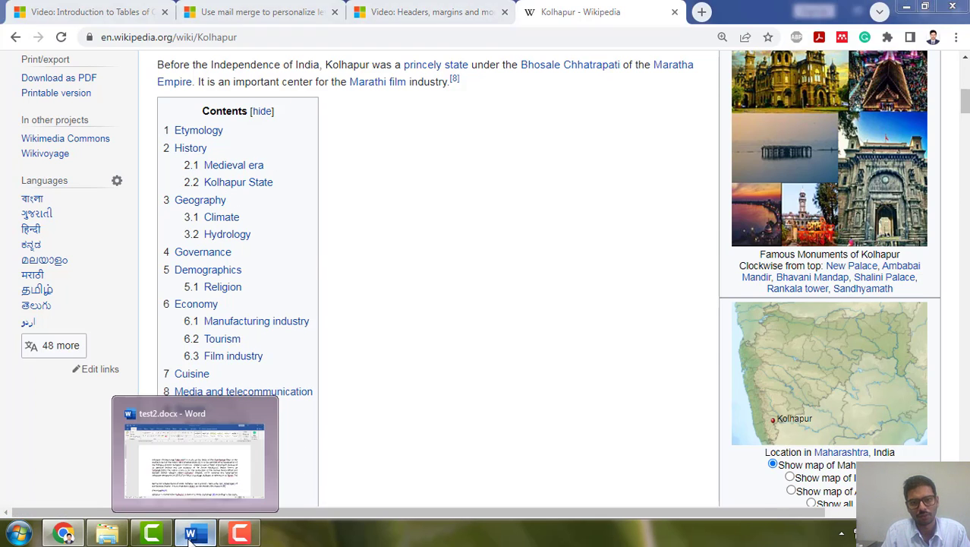
click(397, 304)
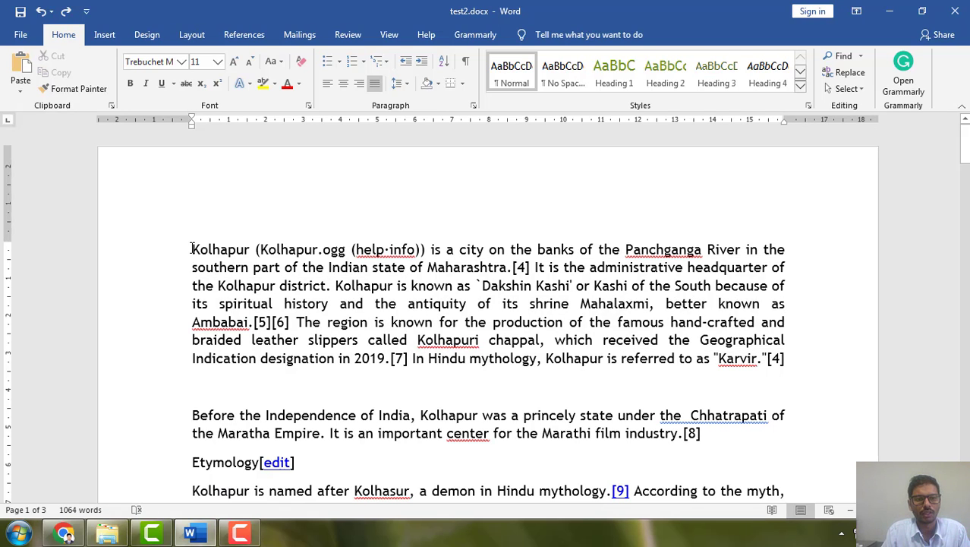
drag(192, 249, 251, 249)
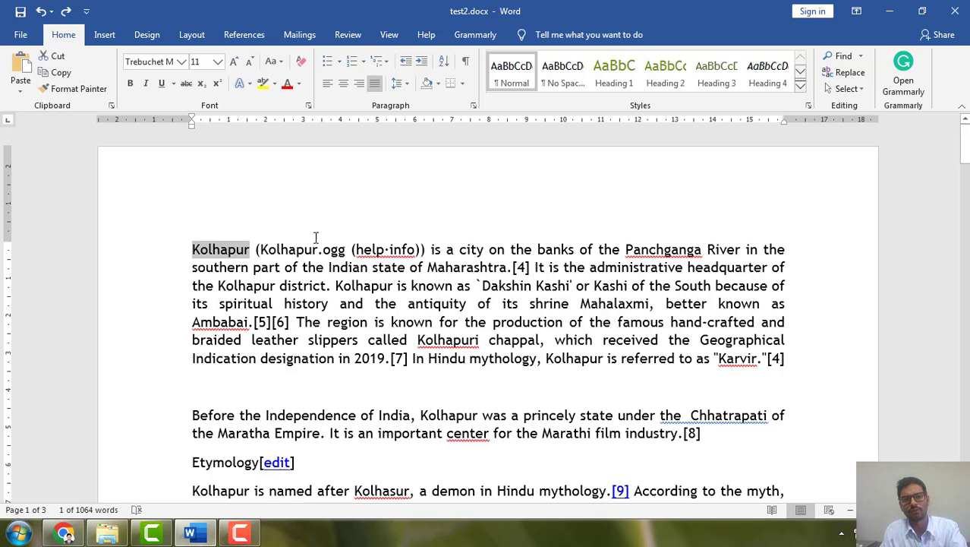
double_click(471, 219)
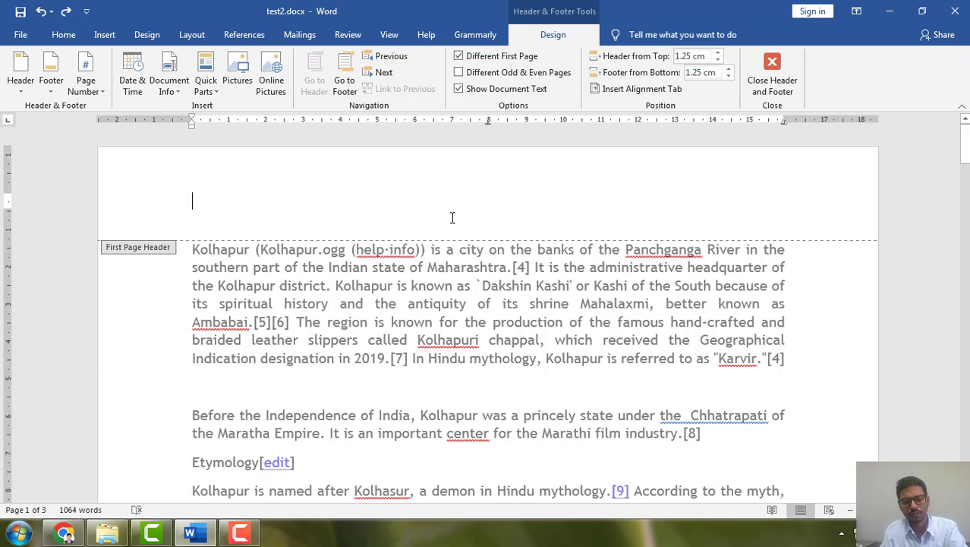
text(Kolhapur)
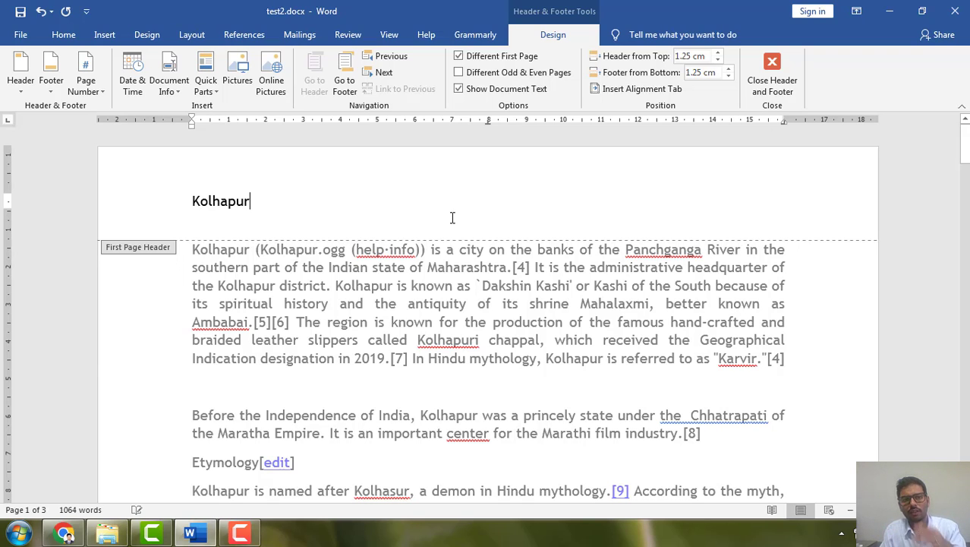
Centre the header title "Kolhapur" and set its font colour to the darkest red theme shade, leaving it non-bold
click(63, 36)
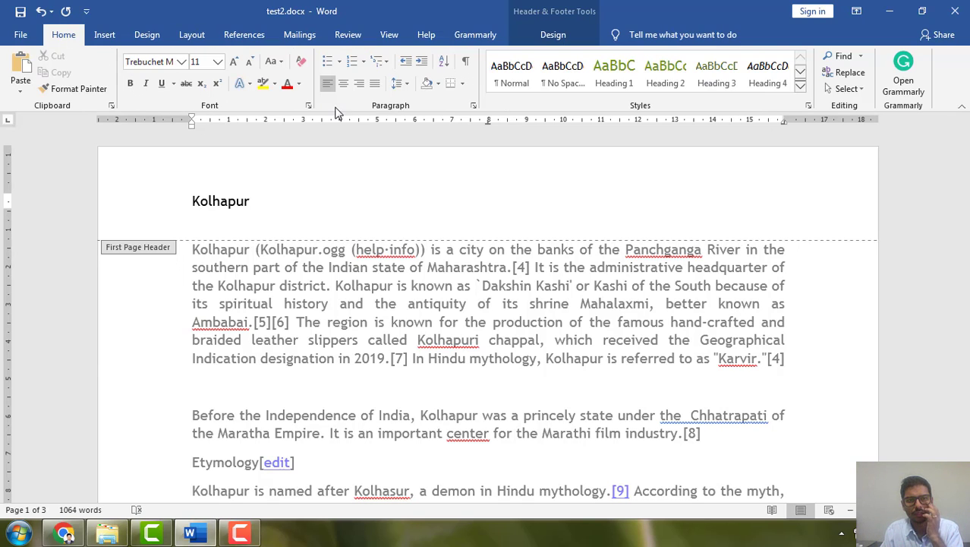
click(343, 84)
drag(581, 204, 458, 202)
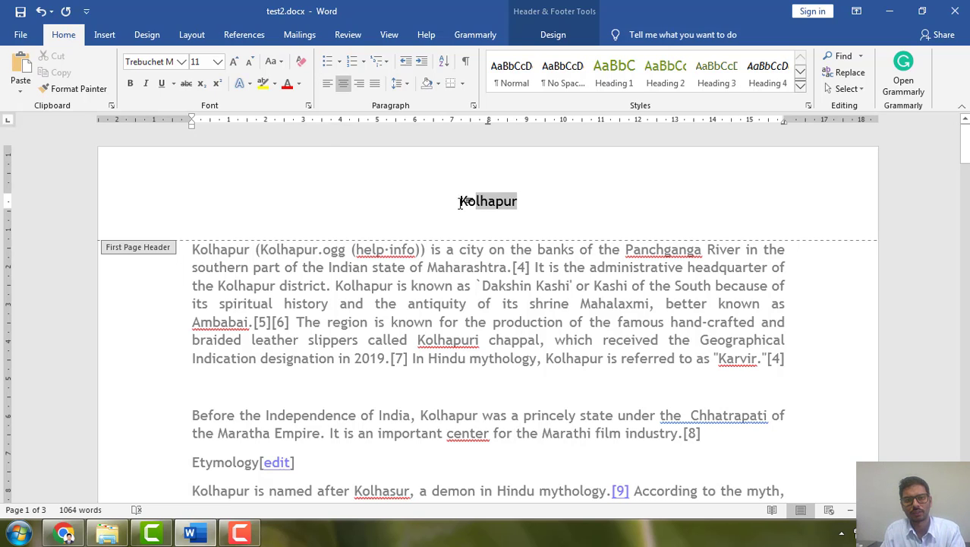
click(130, 83)
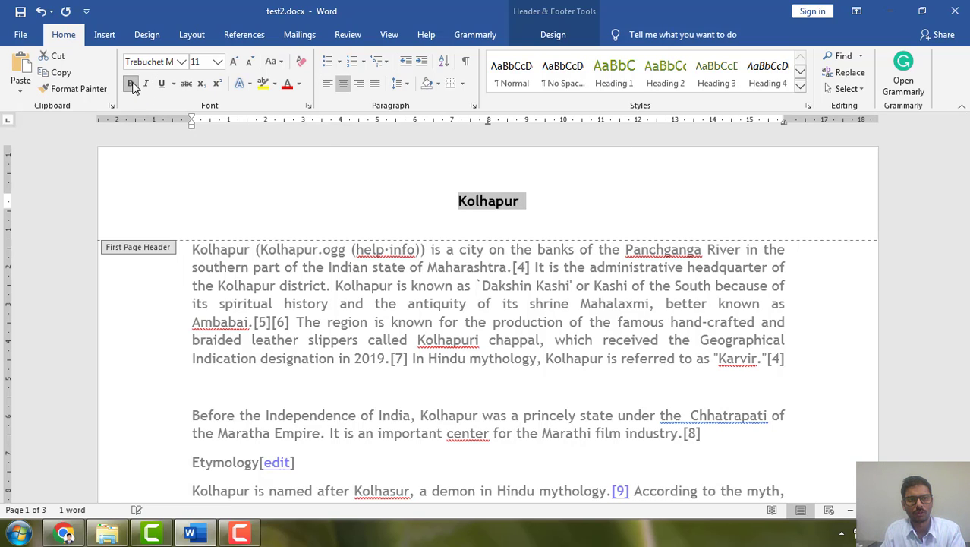
click(130, 84)
click(287, 83)
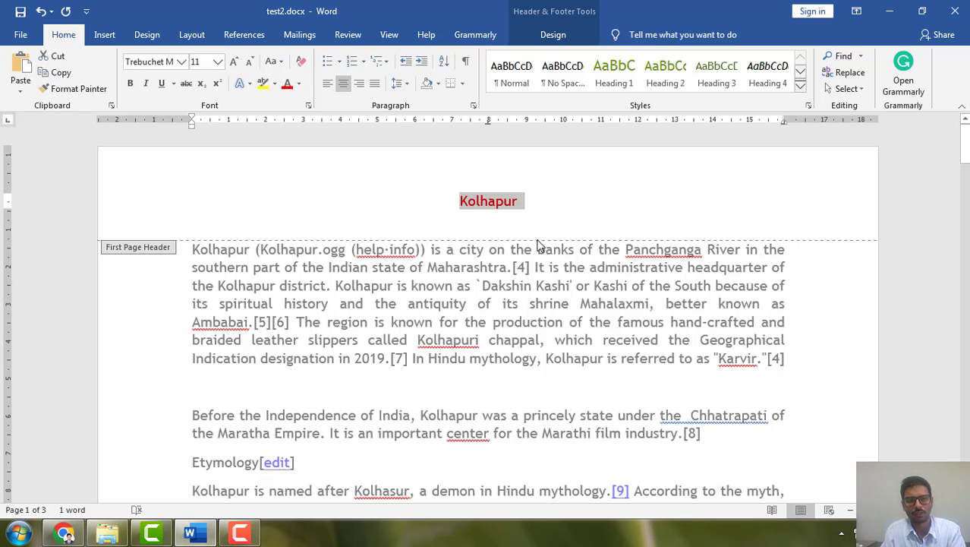
click(299, 84)
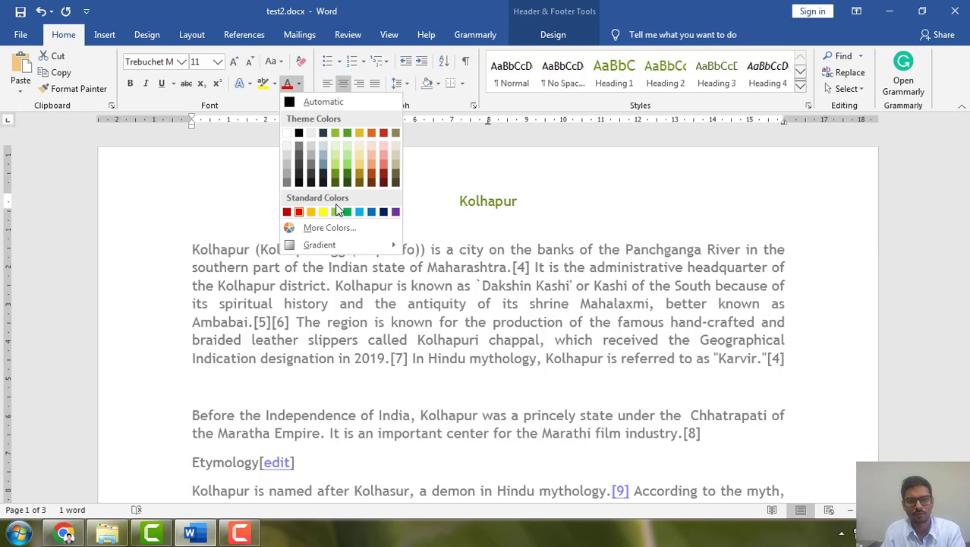
click(382, 180)
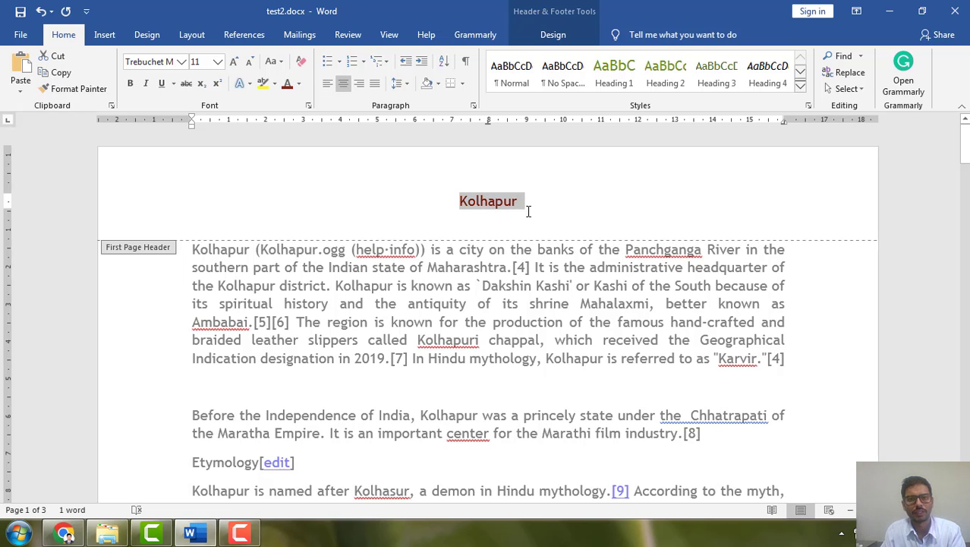
Convert the header title to UPPERCASE and return to editing the document body
click(274, 61)
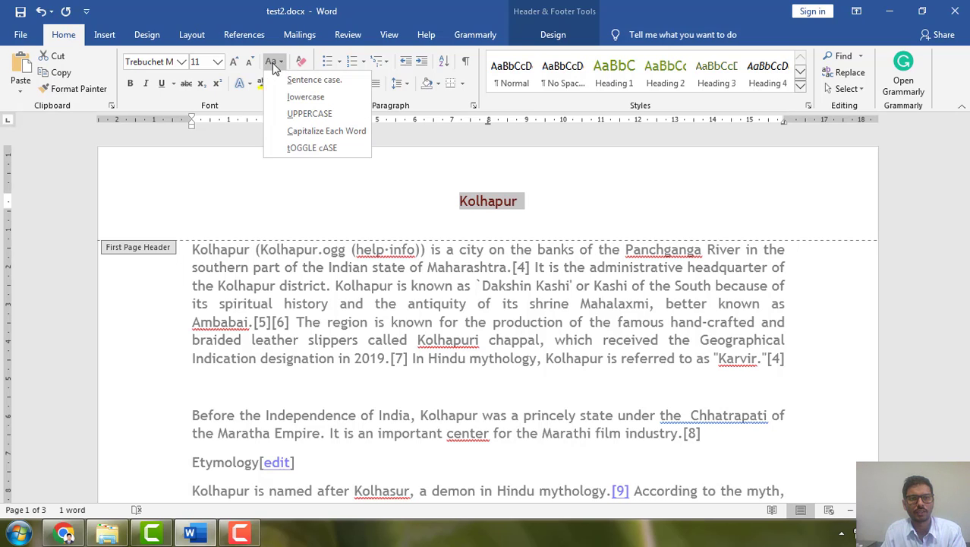
click(313, 113)
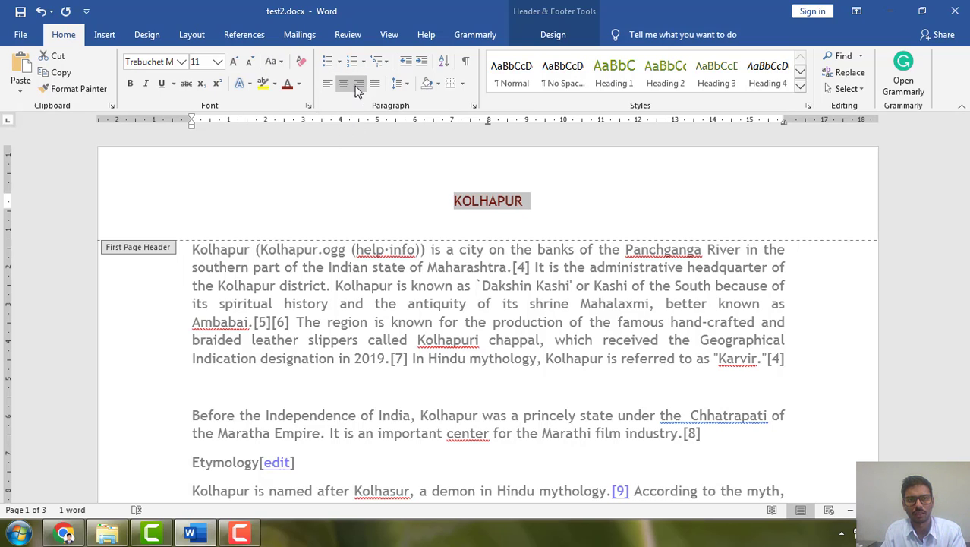
double_click(508, 379)
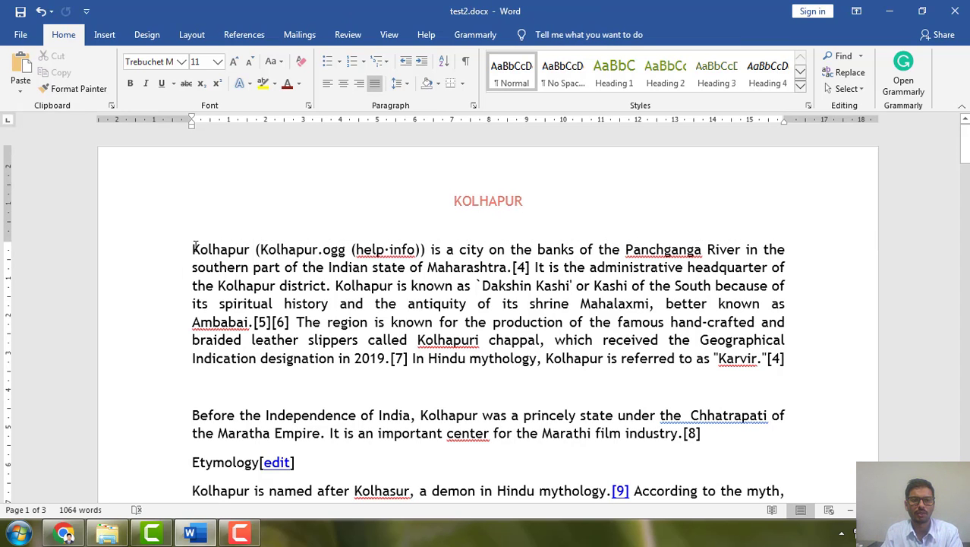
Set the entire body text to Times New Roman, size 12
drag(195, 247, 786, 374)
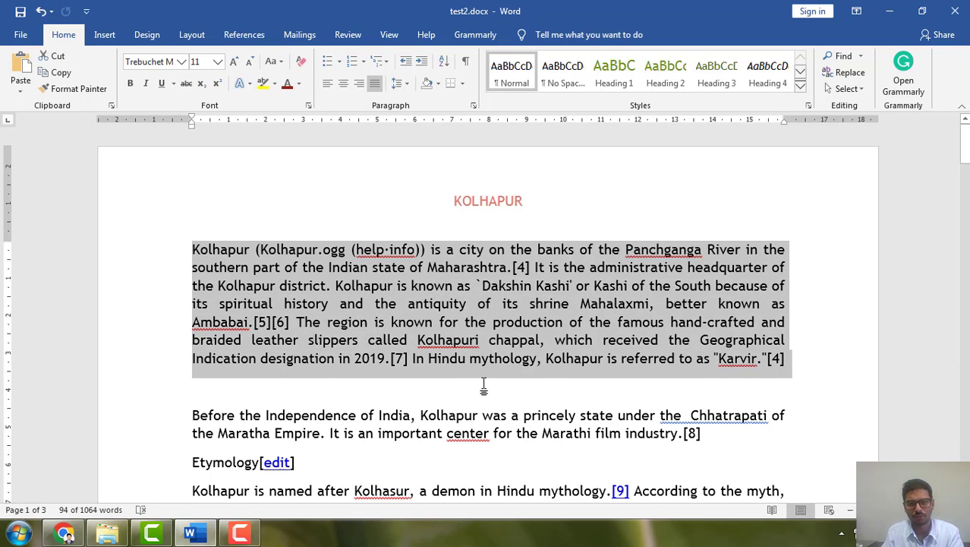
scroll(465, 378, down, 6)
scroll(356, 343, up, 2)
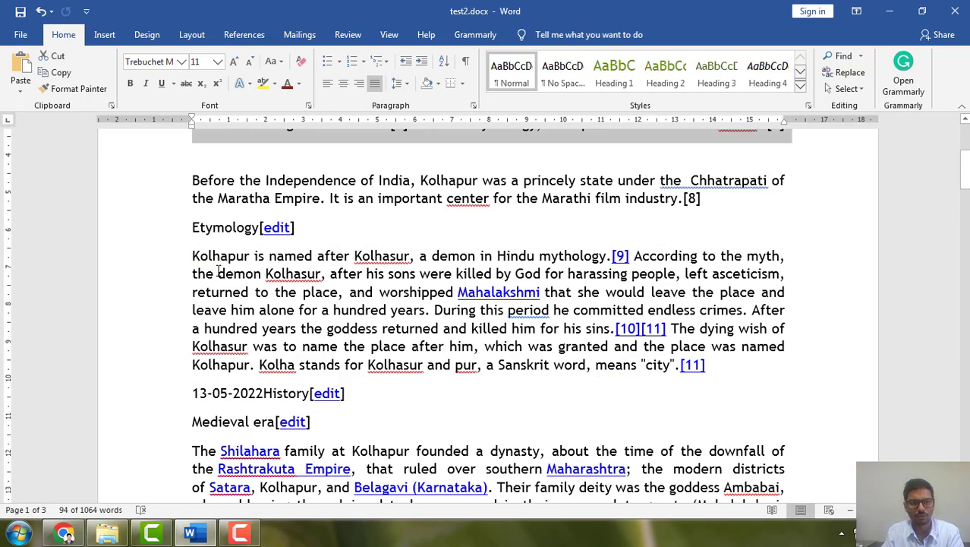
scroll(327, 356, up, 4)
click(352, 334)
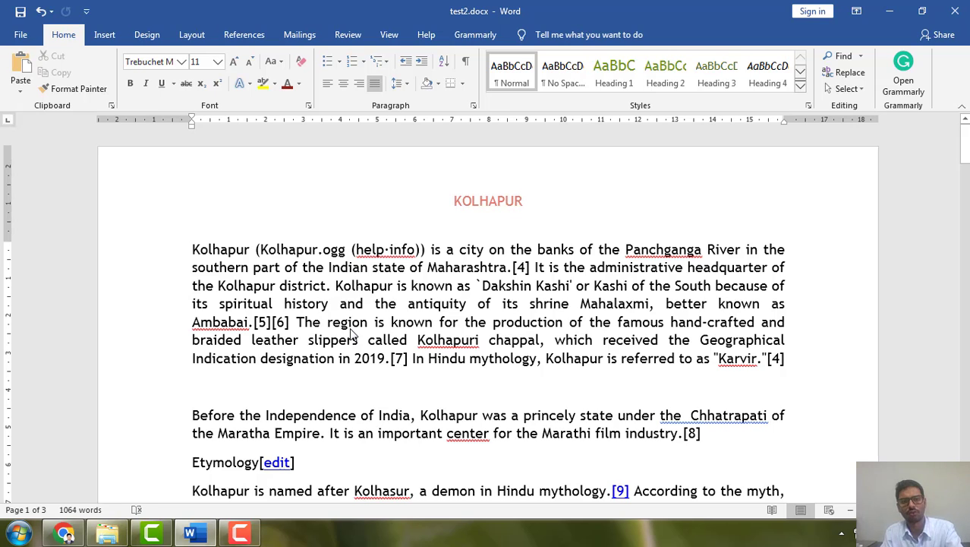
key(ctrl+a)
click(181, 62)
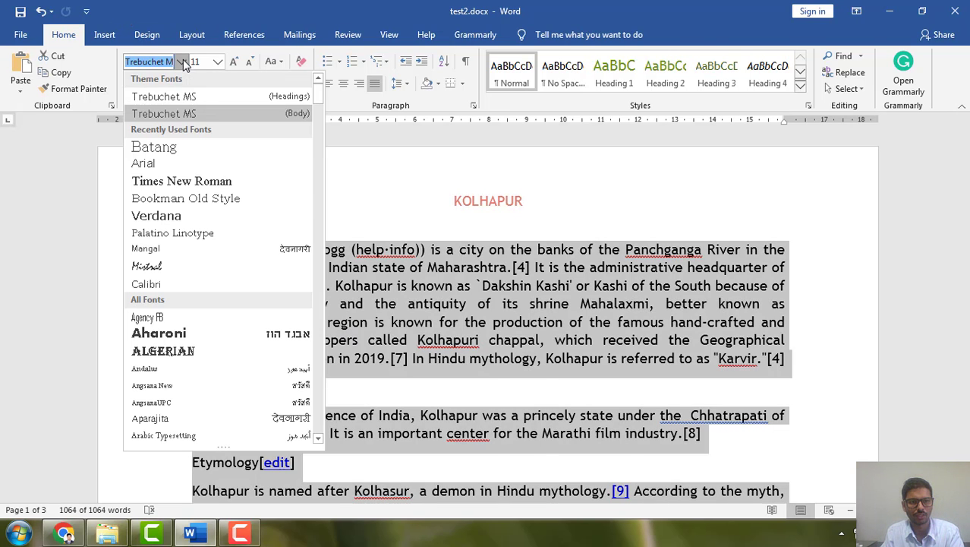
click(152, 178)
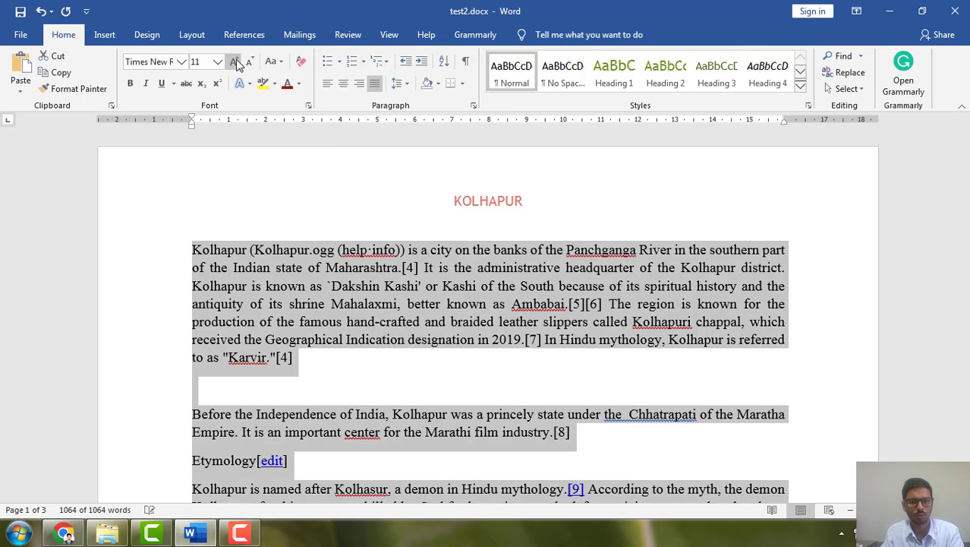
click(233, 61)
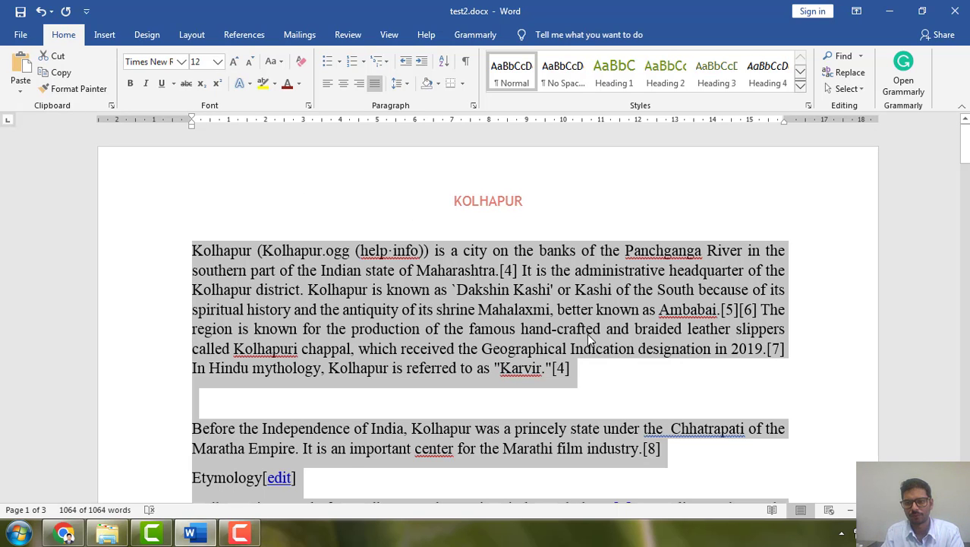
scroll(587, 334, down, 2)
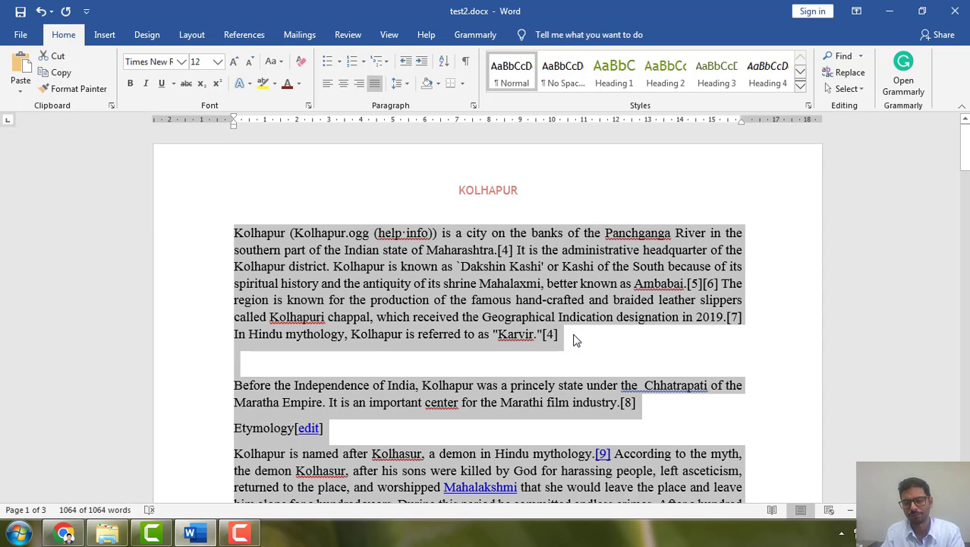
click(615, 361)
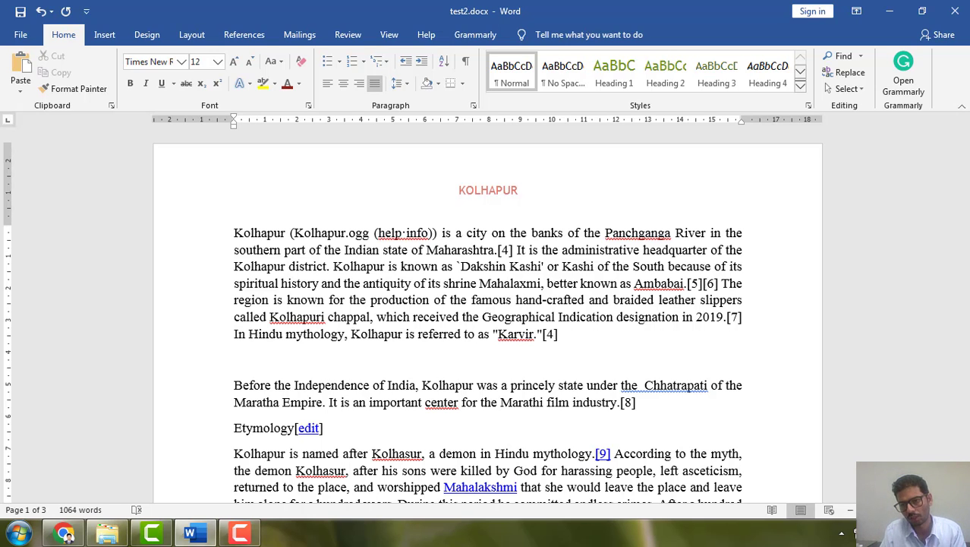
Delete the "[edit]" link after "Etymology" and apply the Heading 1 style to that heading
click(850, 513)
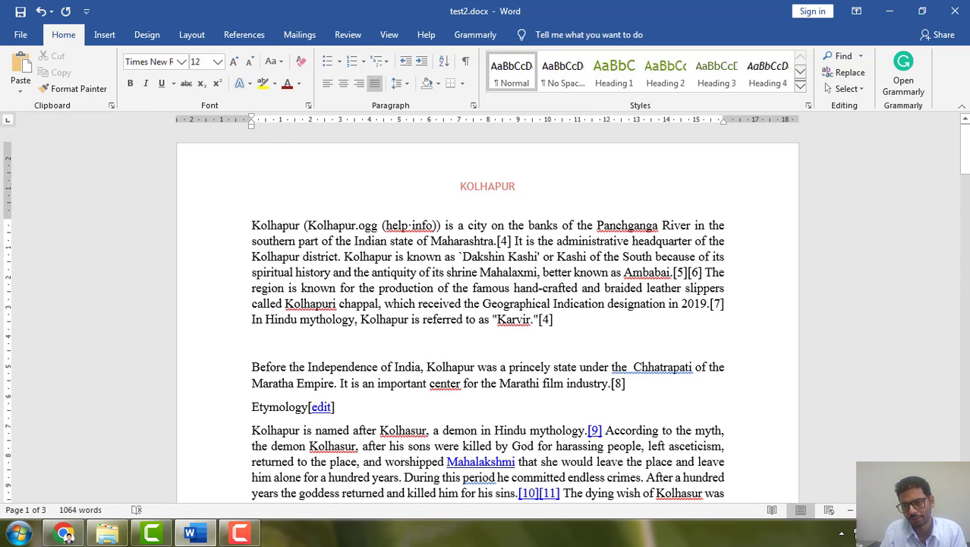
scroll(474, 391, up, 1)
scroll(281, 383, down, 3)
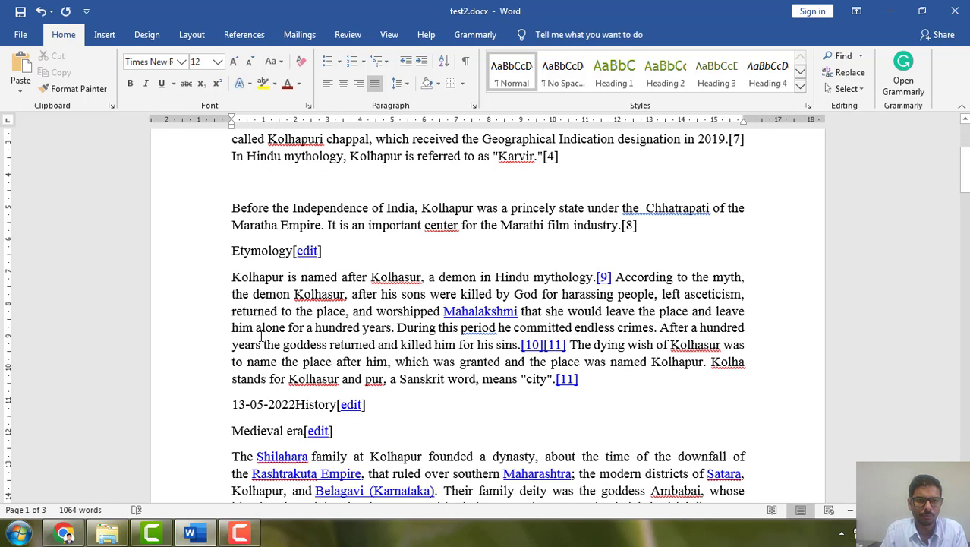
drag(227, 250, 297, 251)
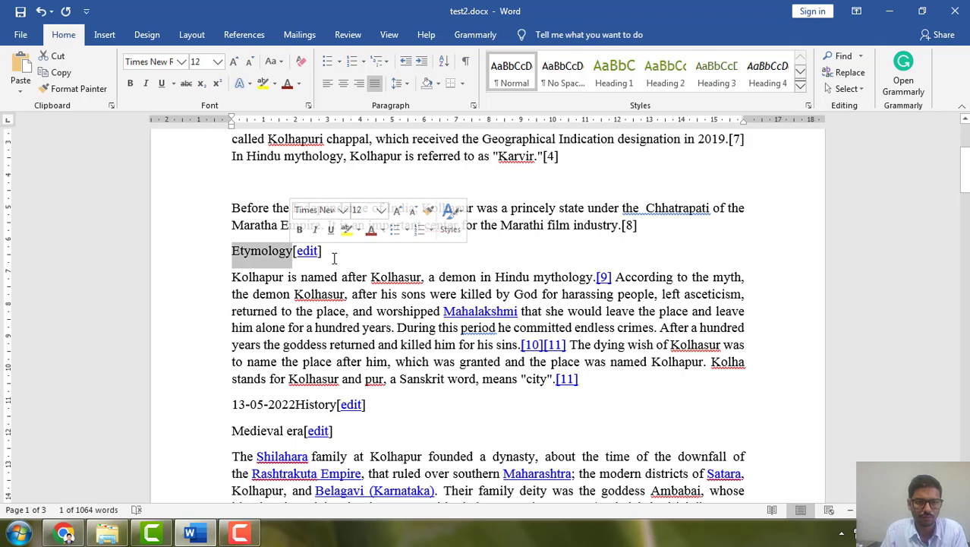
double_click(308, 252)
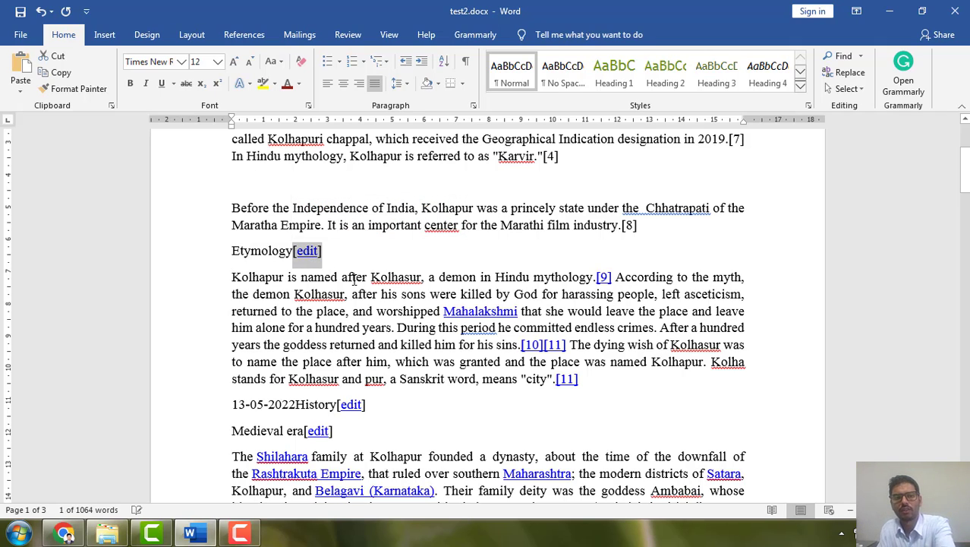
key(Delete)
drag(300, 251, 226, 249)
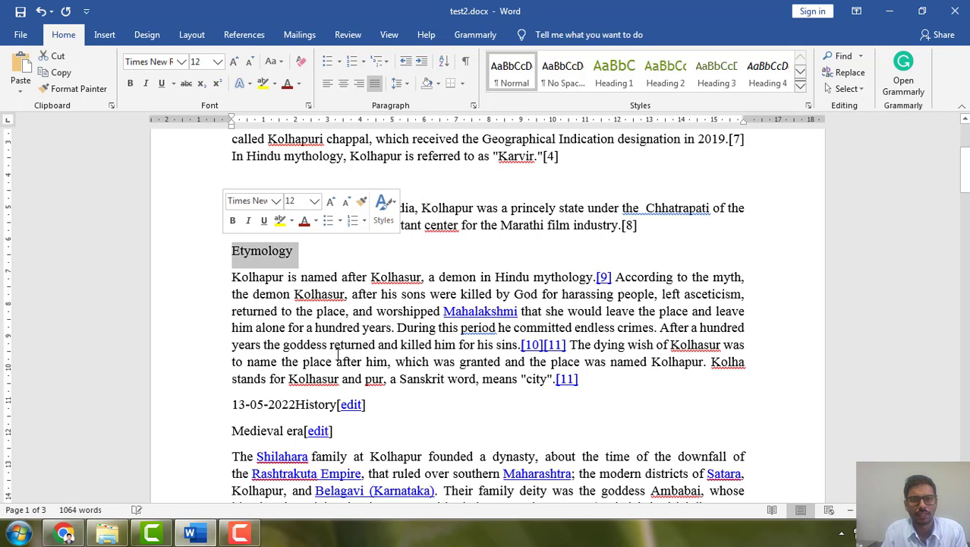
click(622, 79)
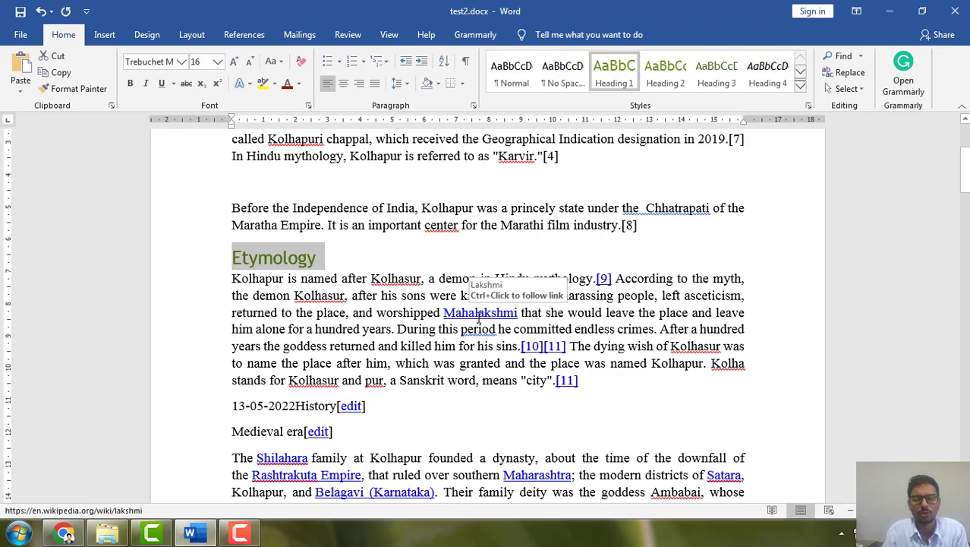
scroll(475, 315, down, 4)
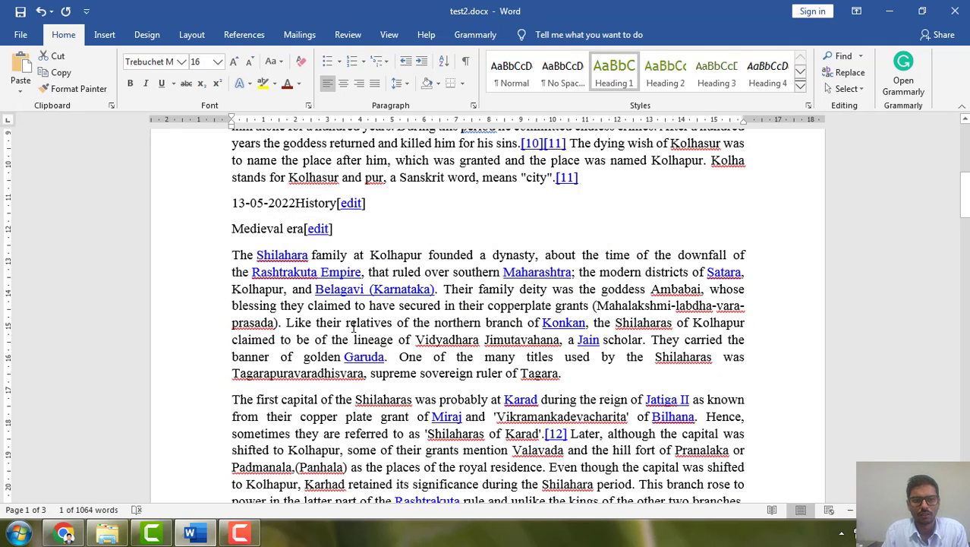
Check the section hierarchy in the Kolhapur Wikipedia article's contents in Chrome and locate the matching headings in the Word document
click(64, 533)
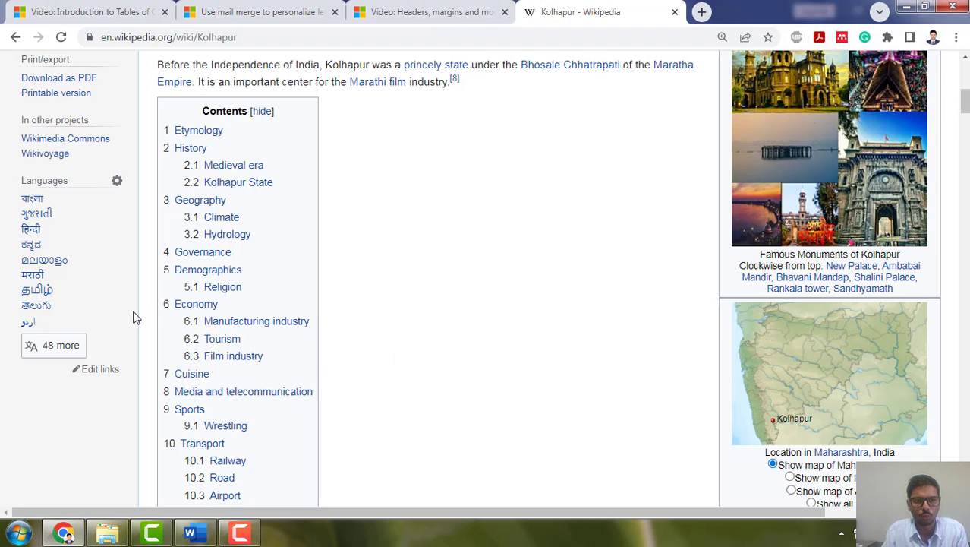
click(202, 537)
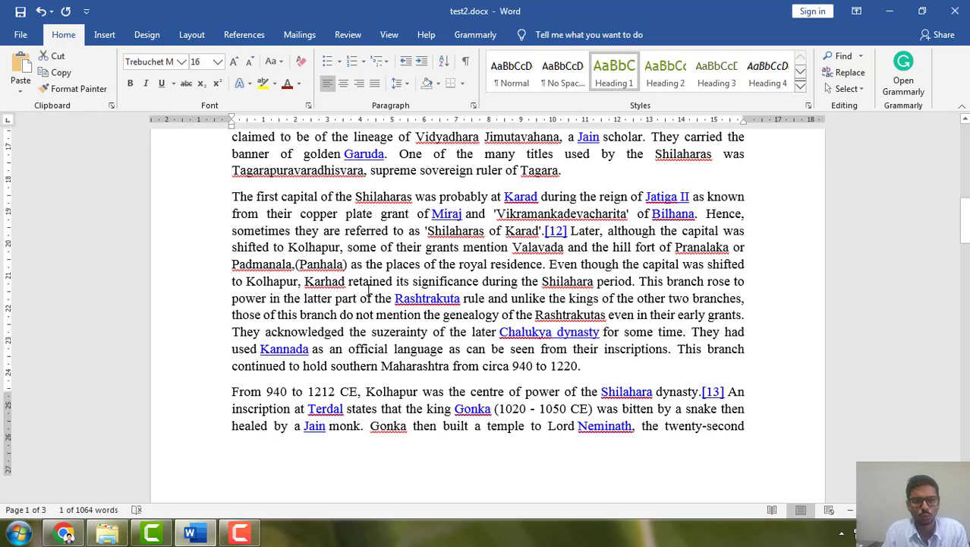
scroll(370, 297, down, 8)
scroll(370, 296, down, 3)
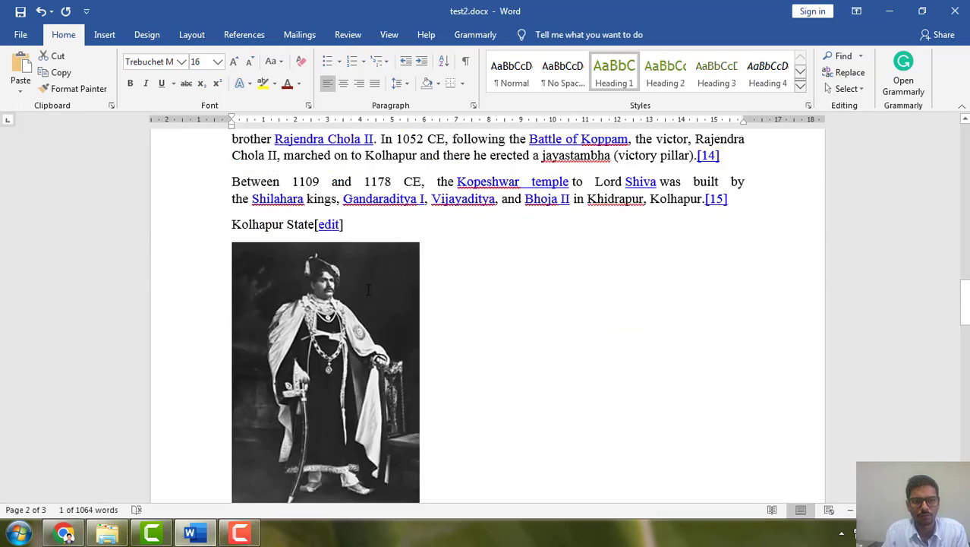
scroll(370, 291, down, 4)
scroll(370, 291, up, 15)
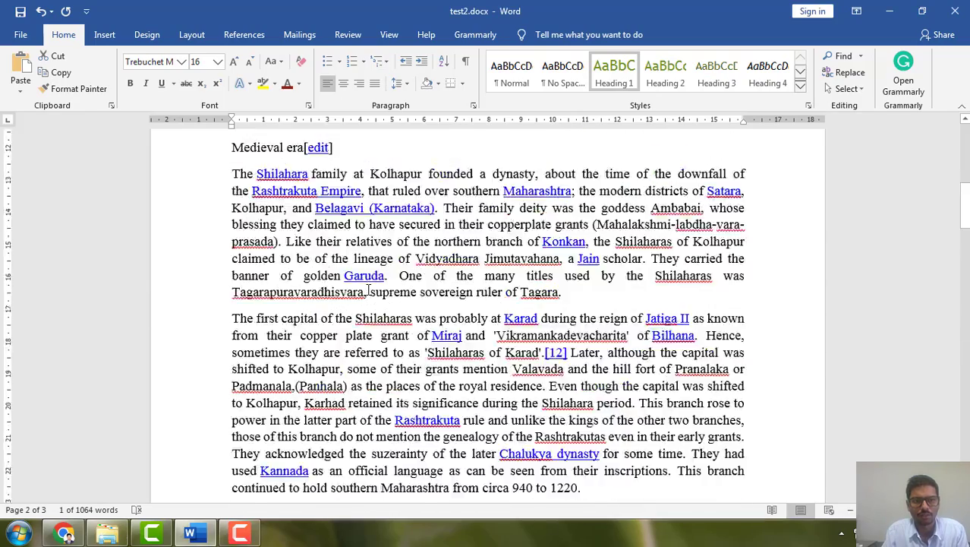
scroll(370, 291, up, 3)
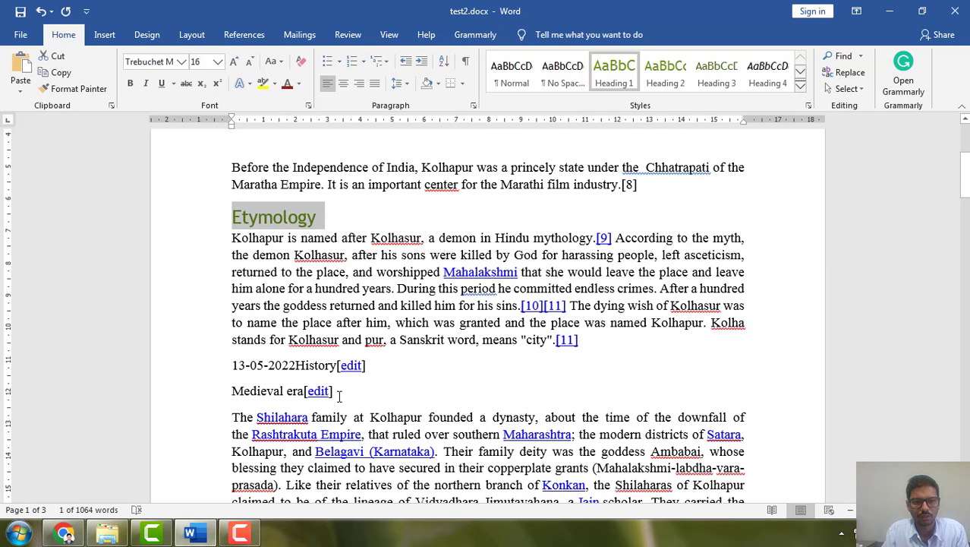
Remove the "13-05-2022" prefix and the "[edit]" link around "History" and apply the Heading 1 style to that heading
click(295, 367)
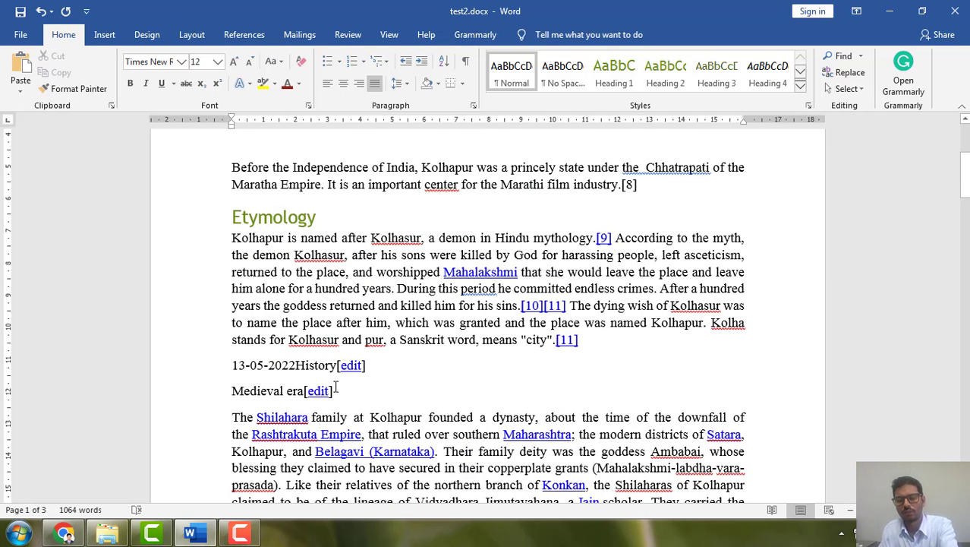
key(Return)
drag(307, 366, 231, 366)
key(Delete)
key(Delete)
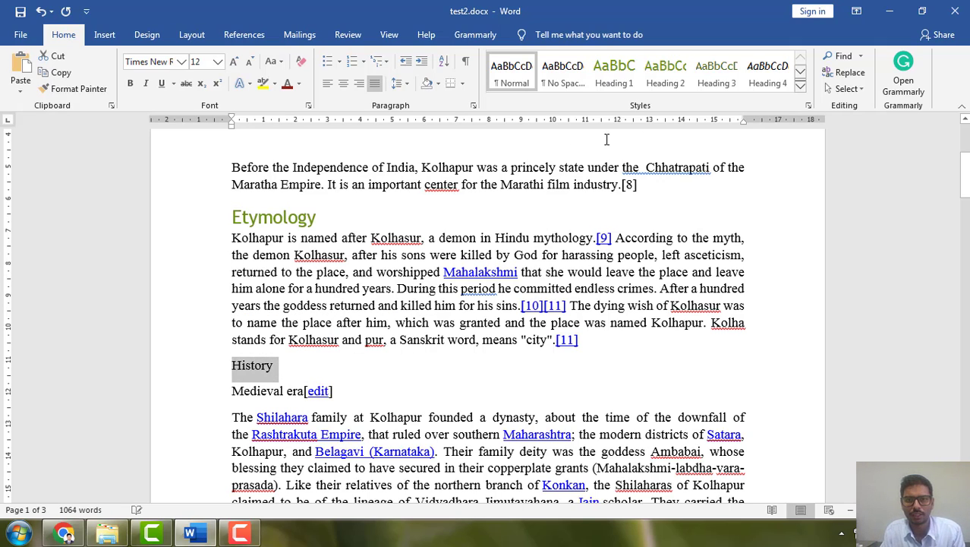
click(614, 75)
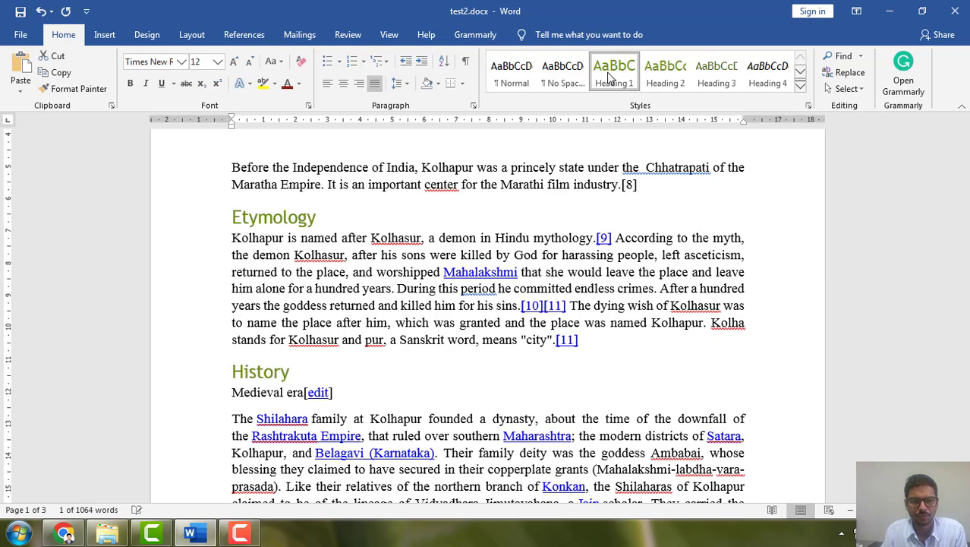
Check the level of "Medieval era" in the Wikipedia article, then apply Heading 2 to it in Word and delete its "[edit]" link
click(399, 395)
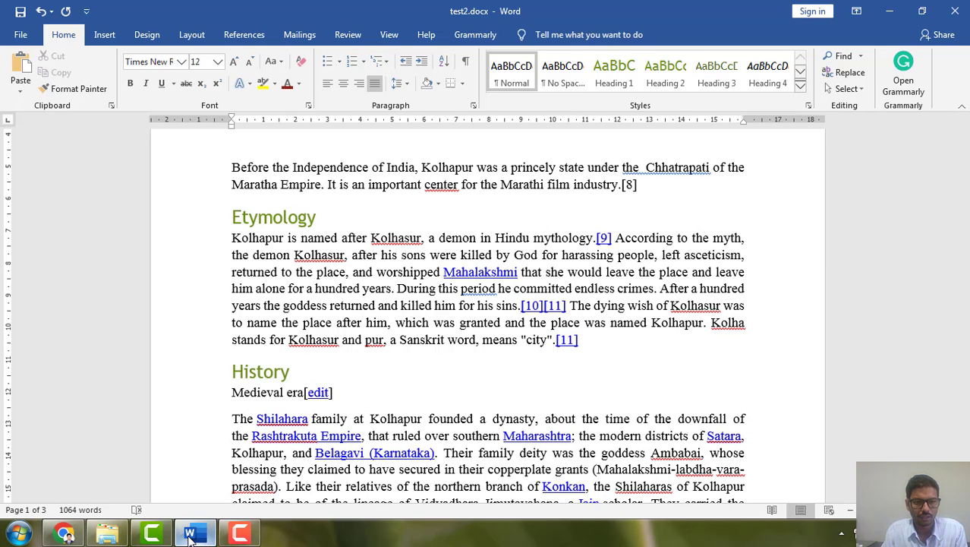
click(64, 533)
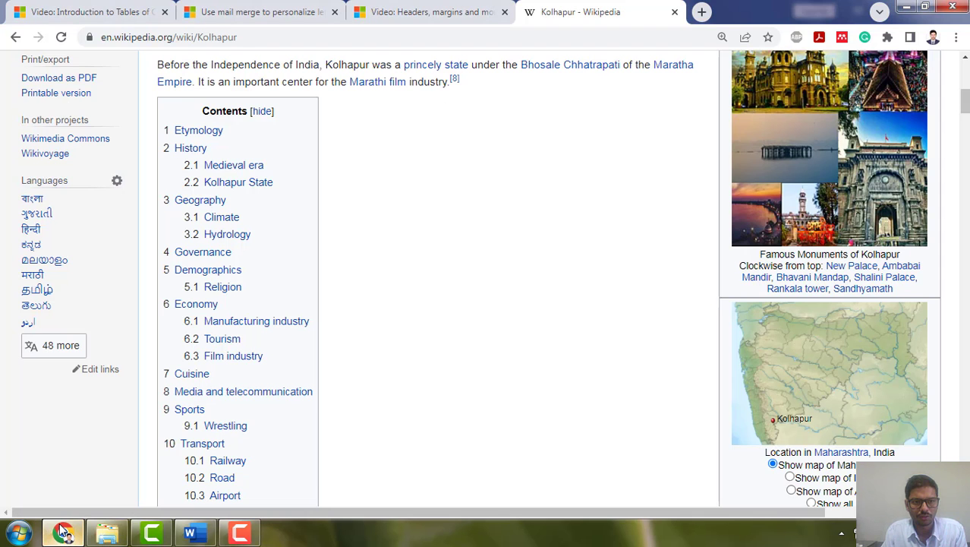
scroll(300, 291, down, 5)
scroll(300, 291, down, 5)
scroll(303, 289, up, 3)
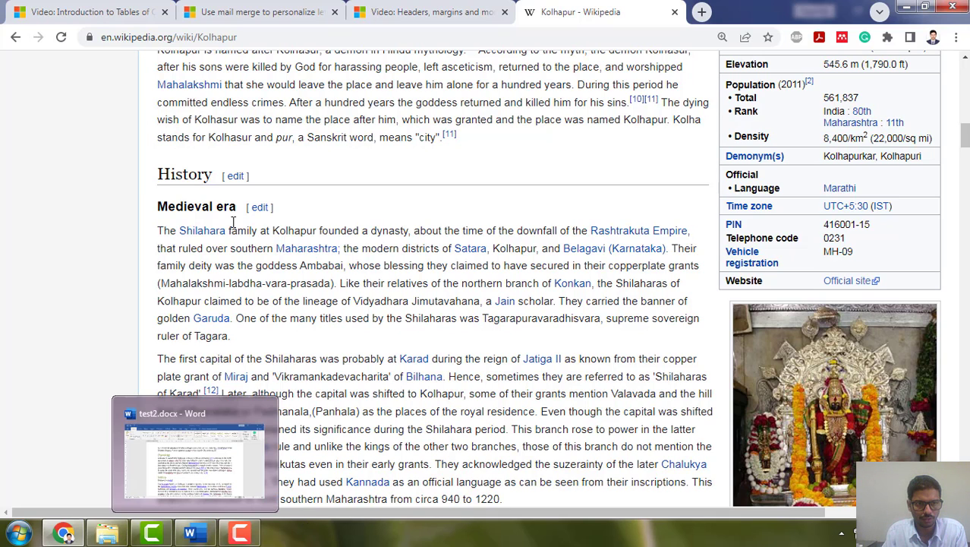
click(190, 534)
scroll(378, 409, down, 2)
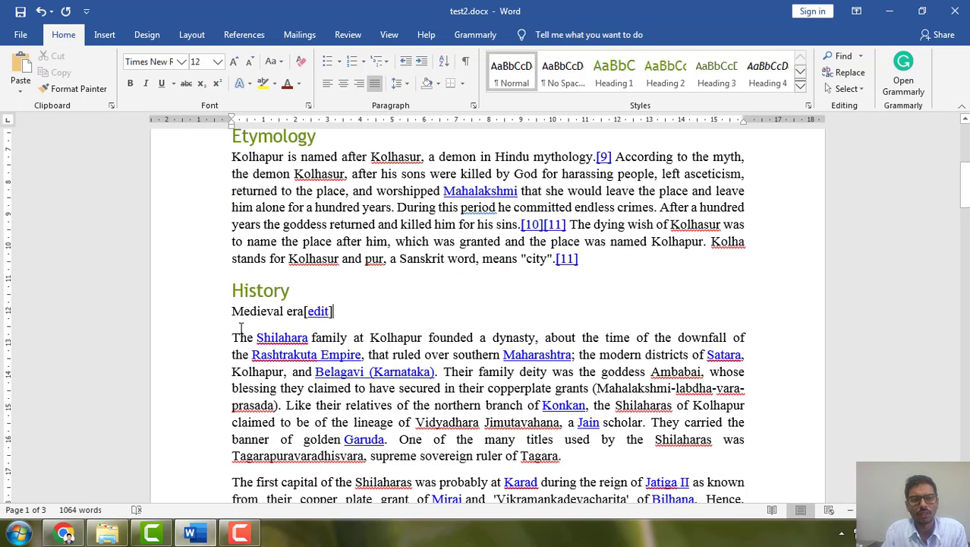
drag(233, 313, 302, 311)
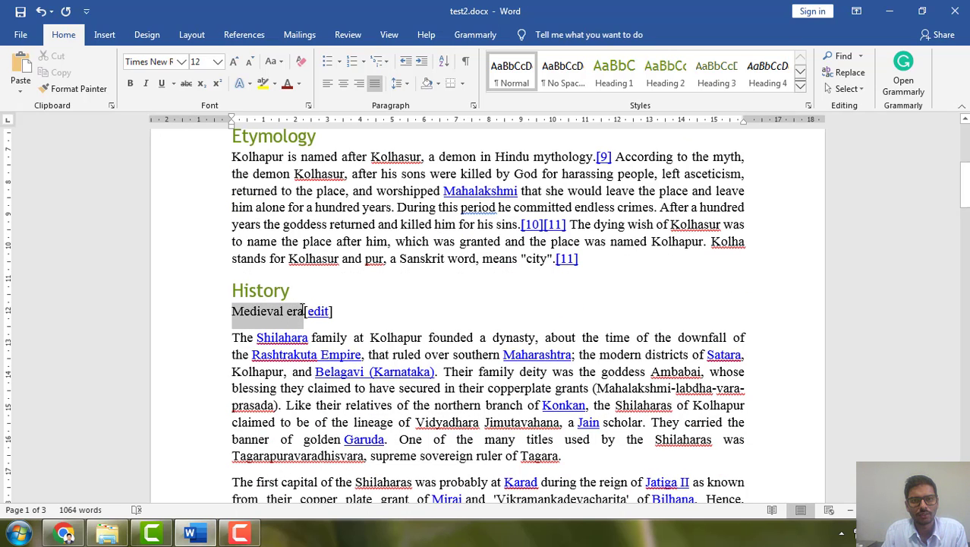
click(674, 77)
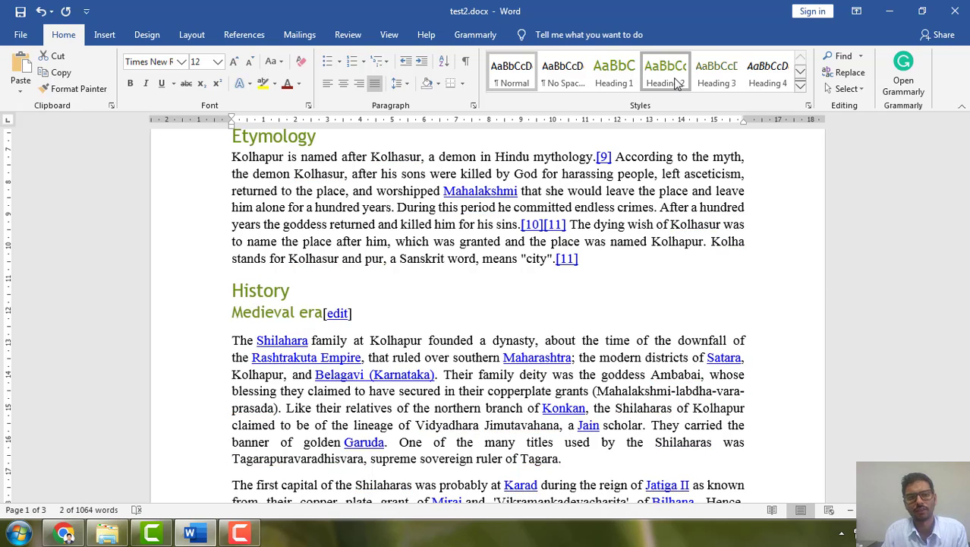
drag(357, 313, 332, 310)
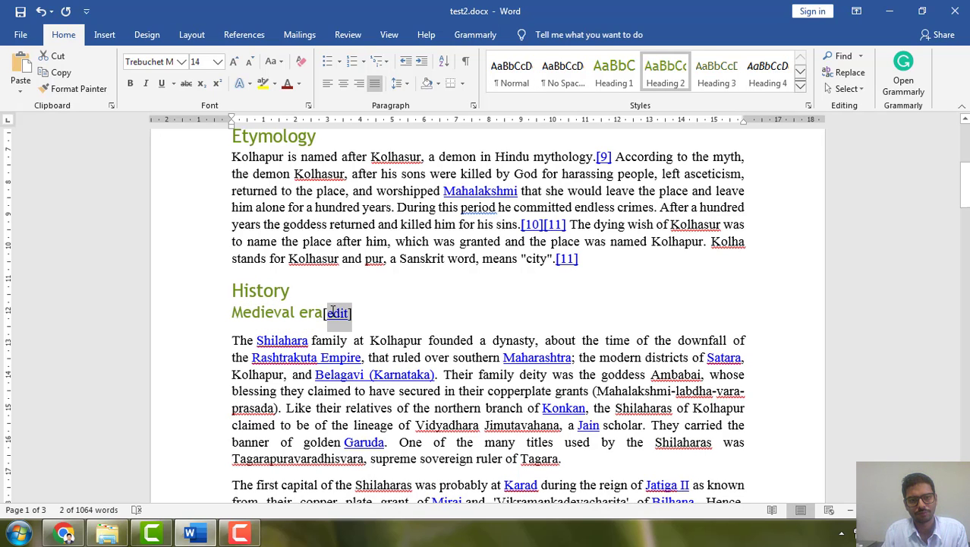
key(Delete)
Apply the Heading 2 style to "Kolhapur State" and delete the "[edit]" link after it
scroll(360, 368, down, 10)
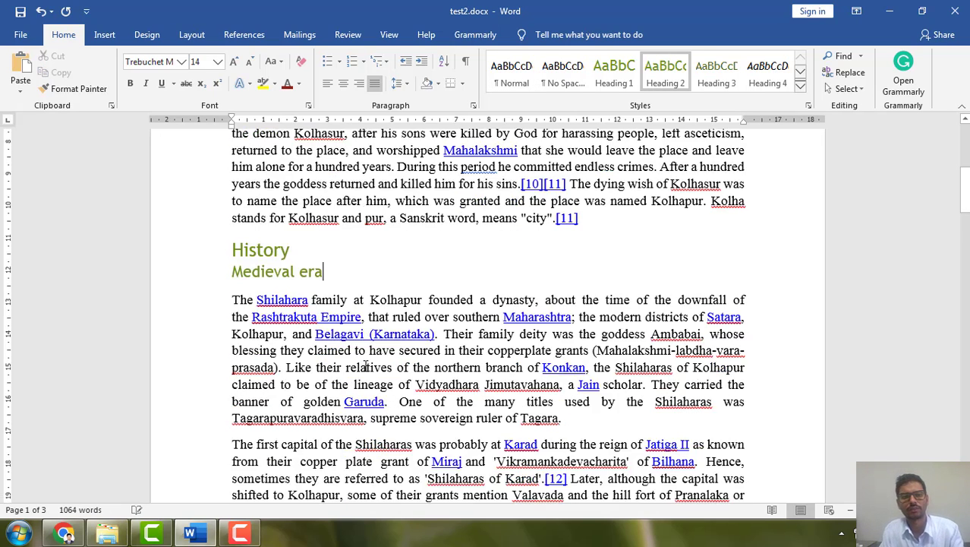
scroll(360, 368, down, 8)
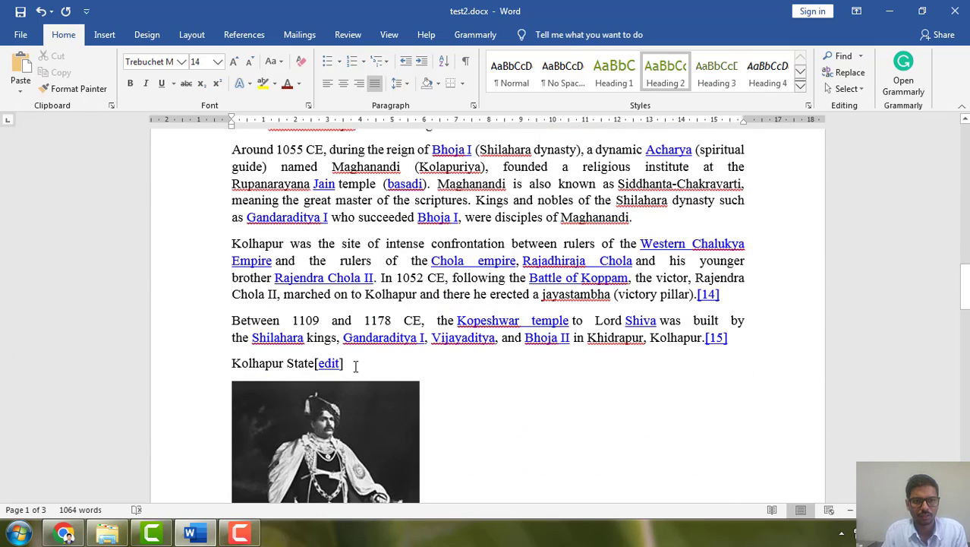
scroll(287, 346, down, 5)
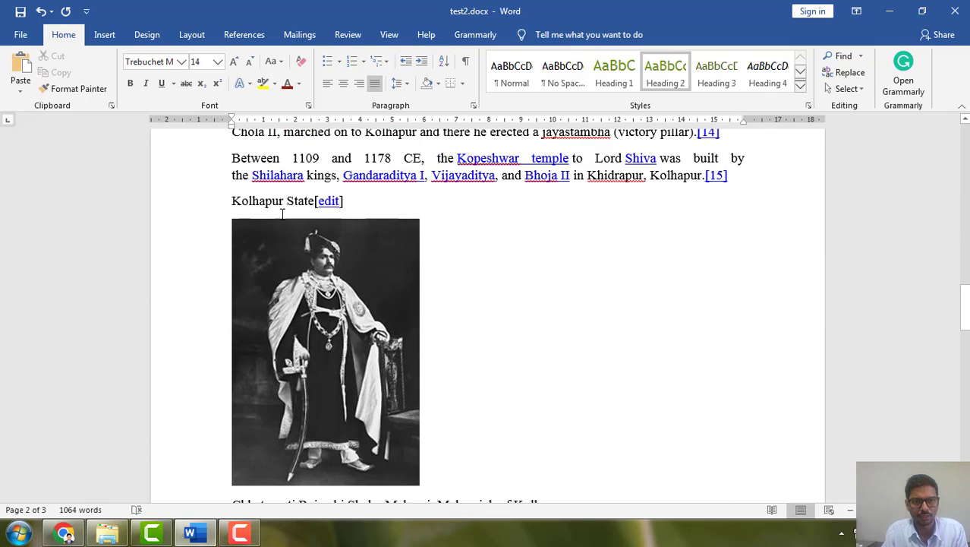
drag(235, 197, 312, 199)
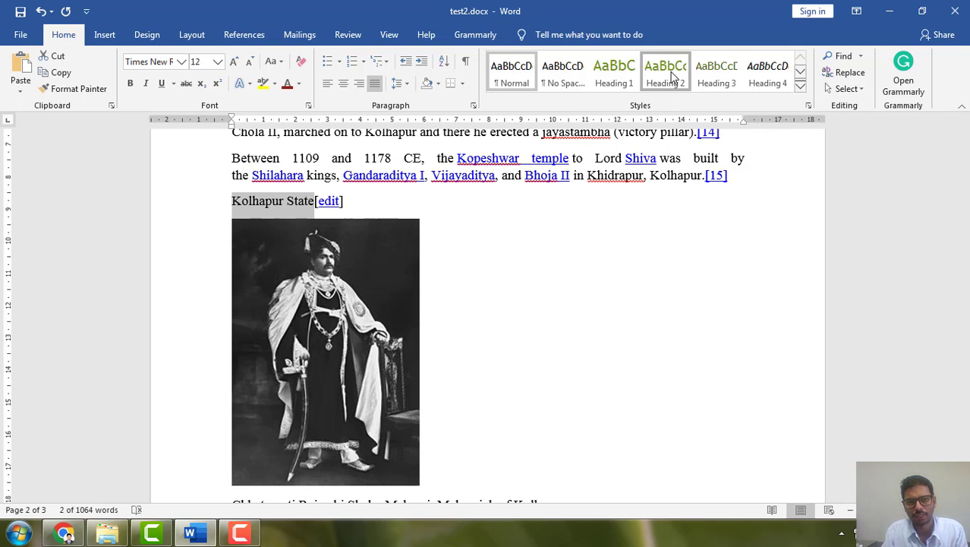
click(671, 76)
click(373, 204)
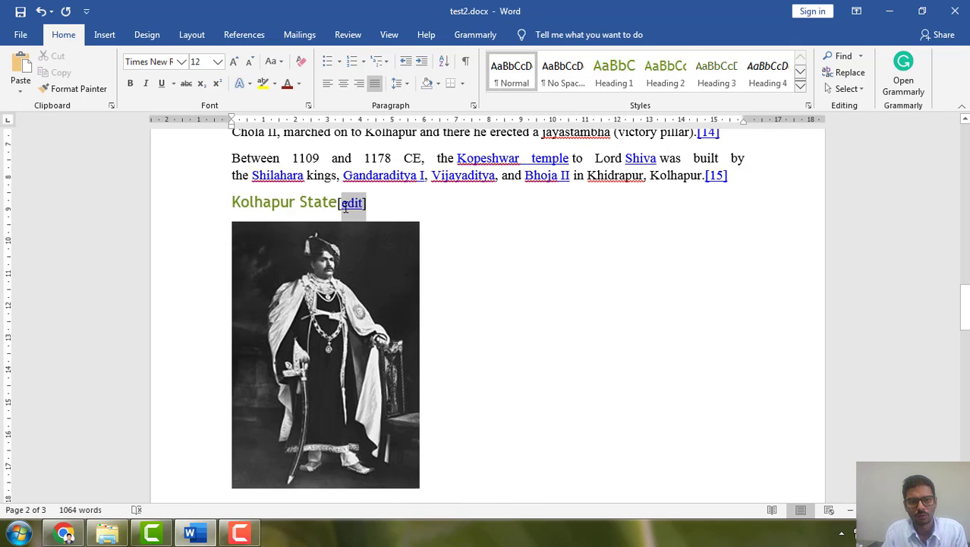
key(Delete)
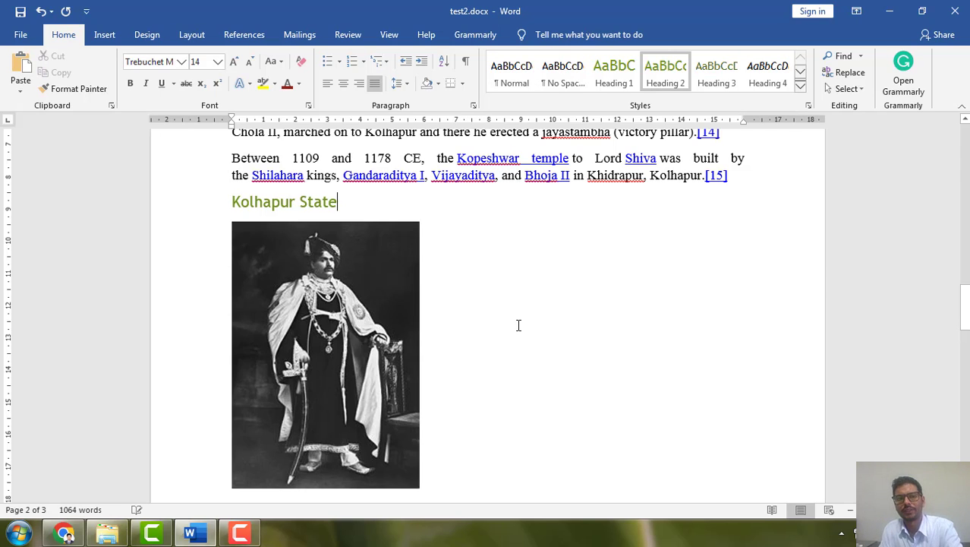
Compare the Scriptural records and Geography sections of the Word document with their heading levels in the Kolhapur Wikipedia article in Chrome
scroll(528, 286, down, 1)
scroll(528, 286, down, 5)
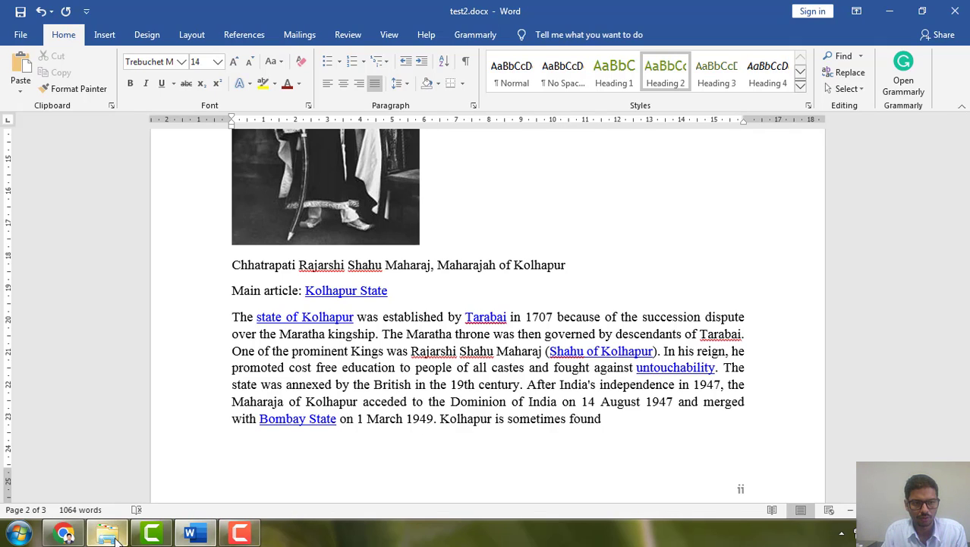
click(64, 533)
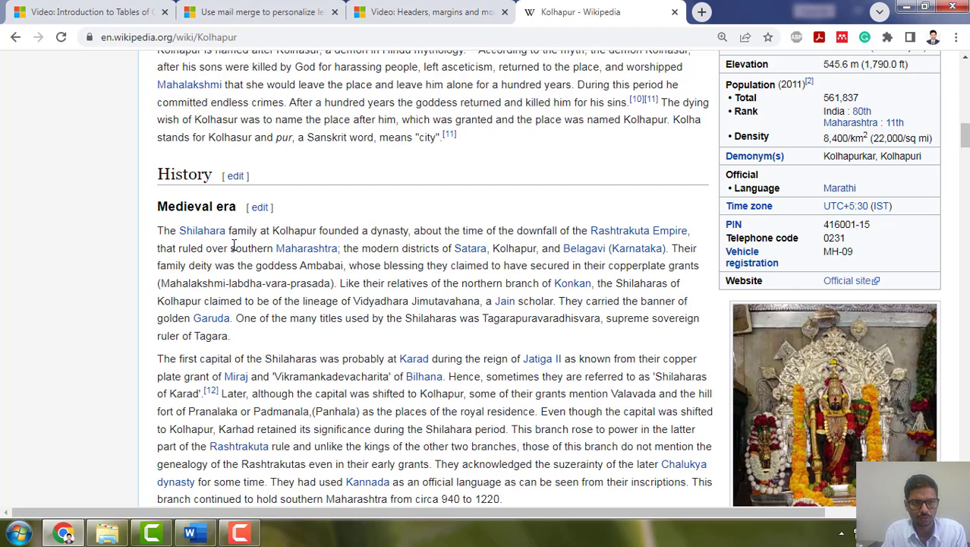
scroll(234, 245, down, 9)
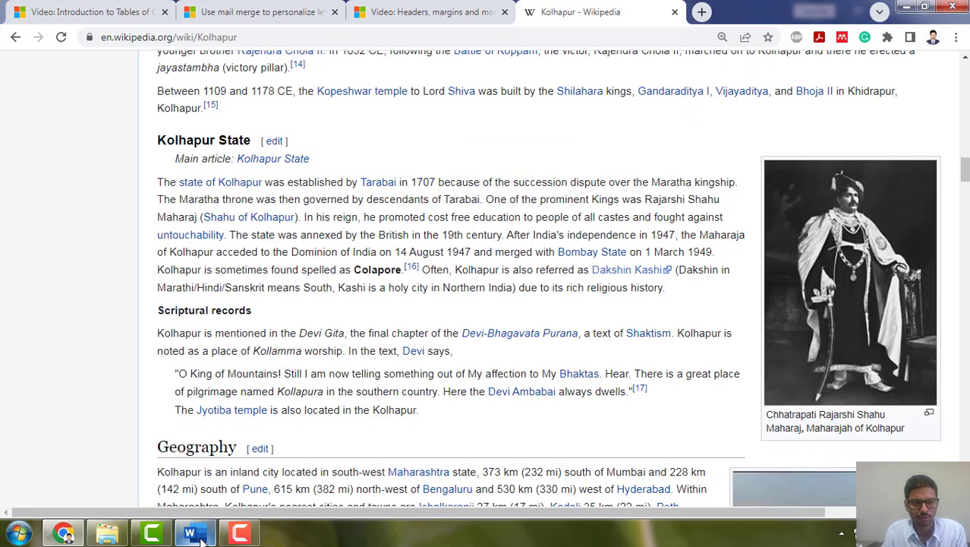
click(202, 535)
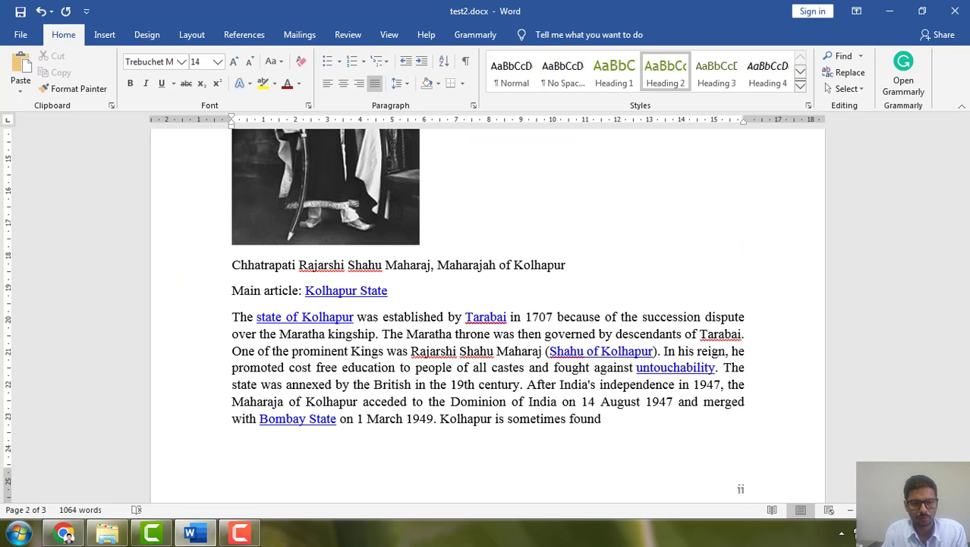
click(64, 533)
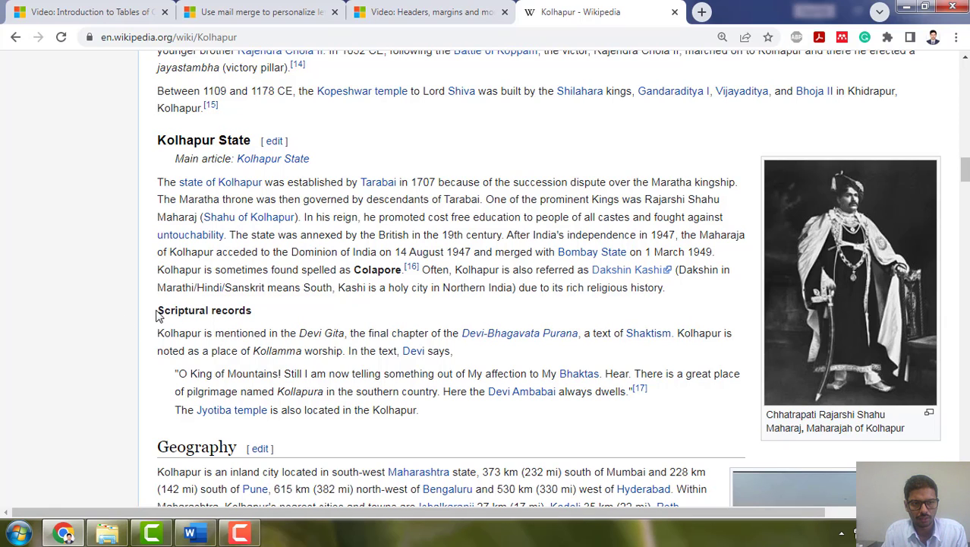
drag(179, 310, 255, 311)
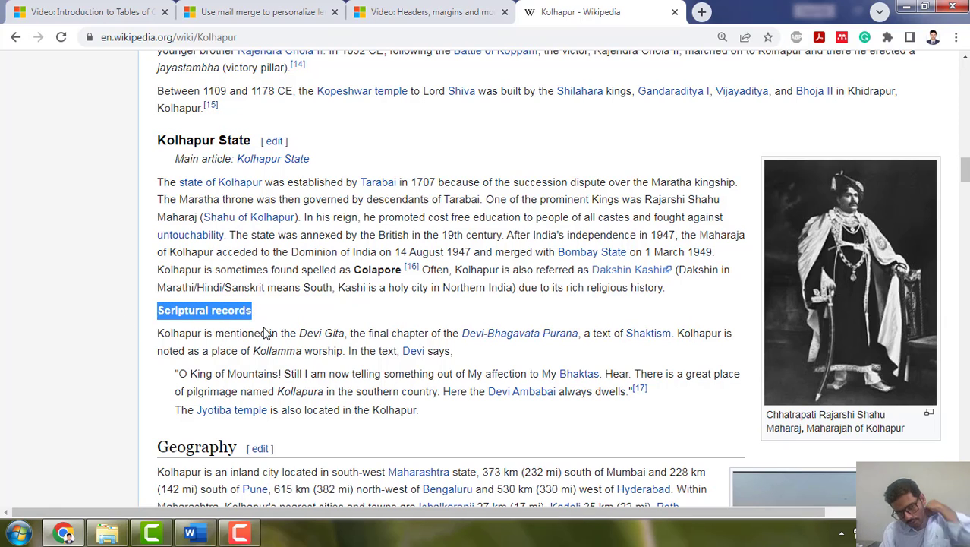
key(alt+Tab)
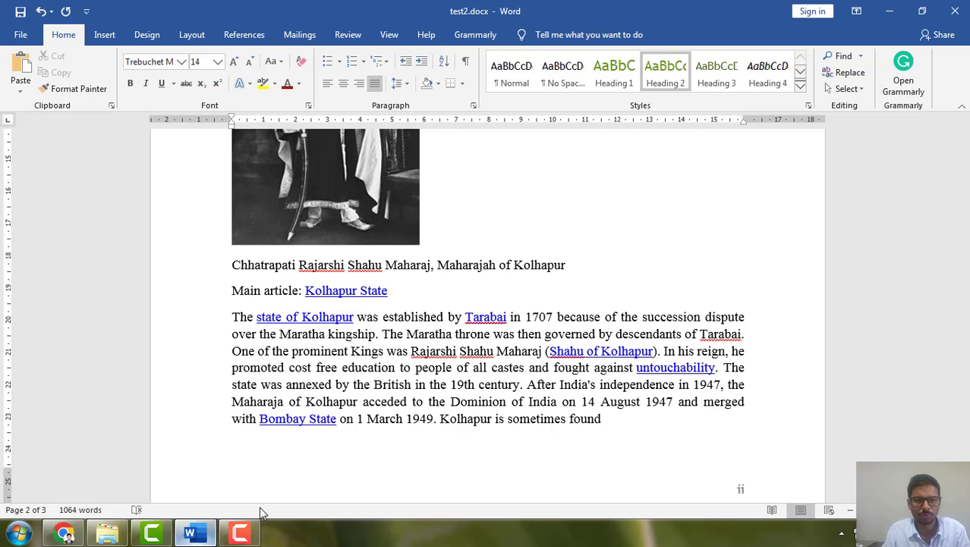
click(192, 536)
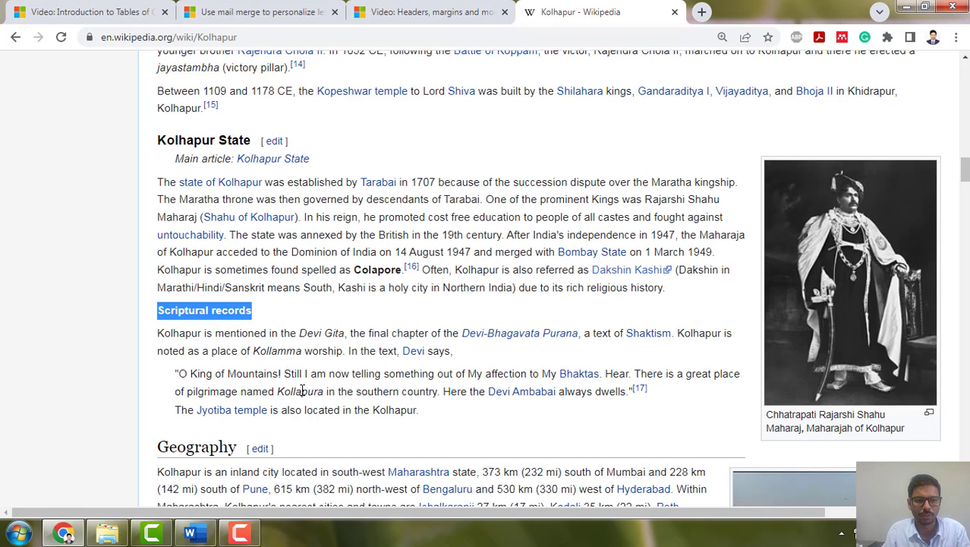
click(192, 536)
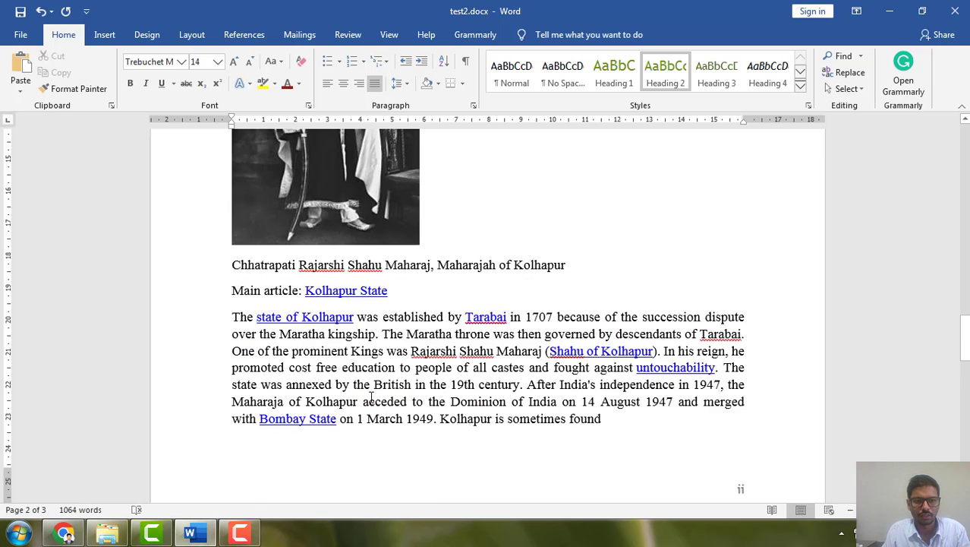
scroll(372, 399, down, 9)
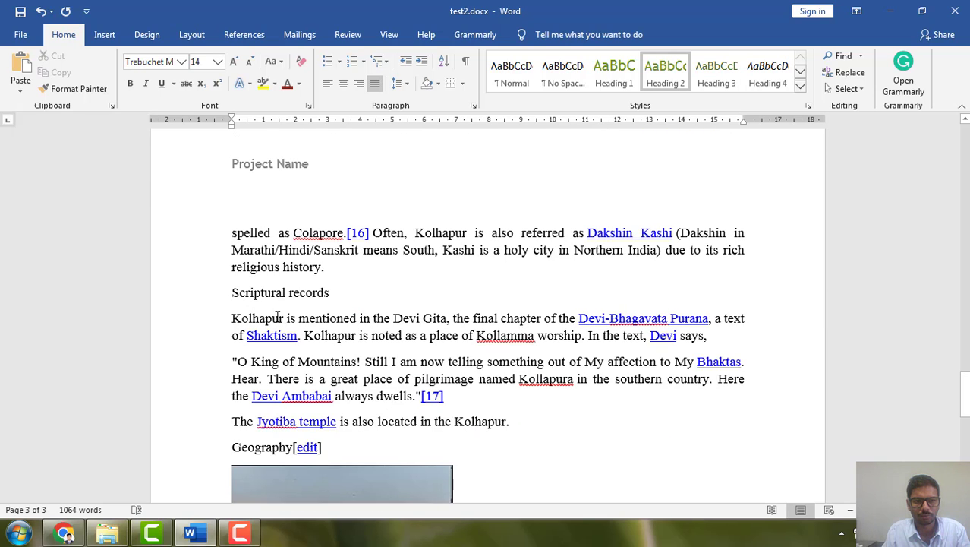
scroll(338, 376, down, 7)
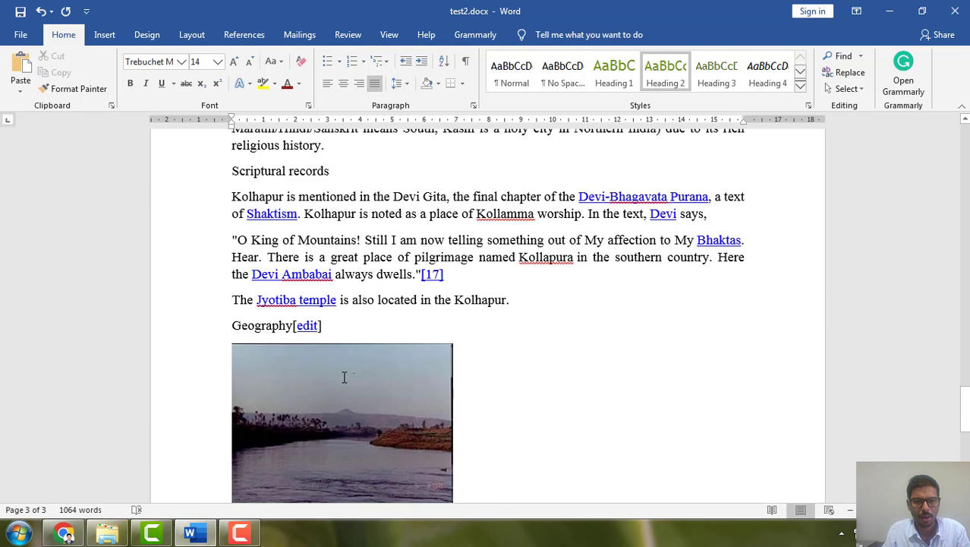
scroll(329, 372, down, 4)
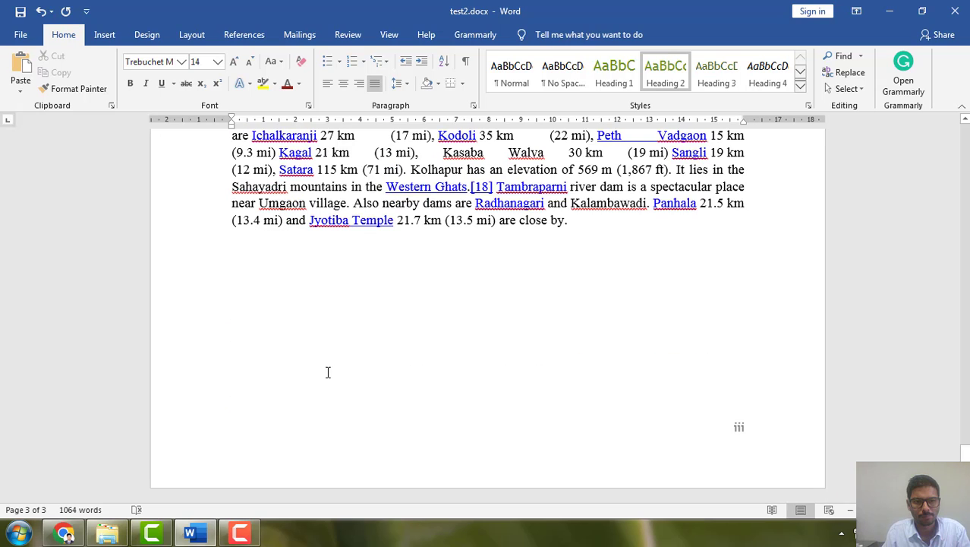
scroll(328, 372, up, 10)
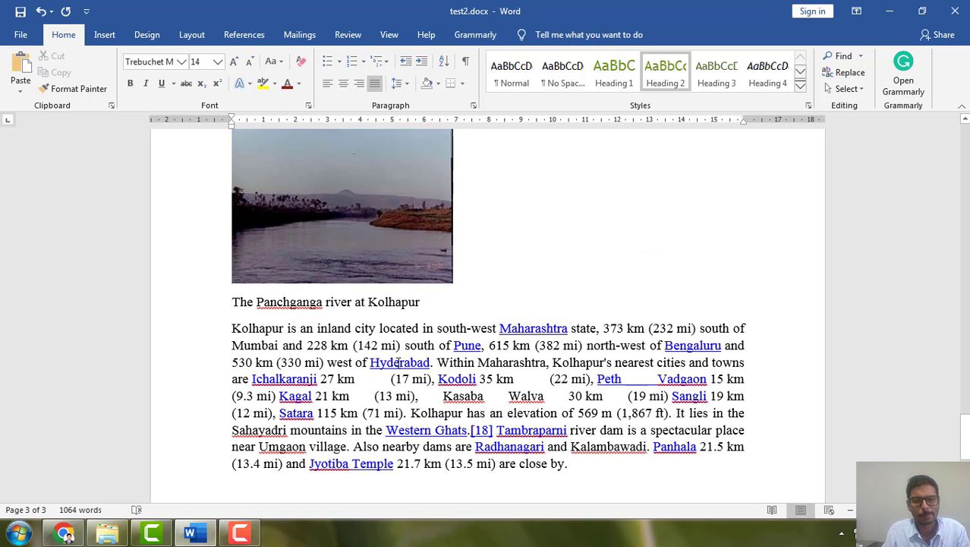
scroll(542, 400, down, 10)
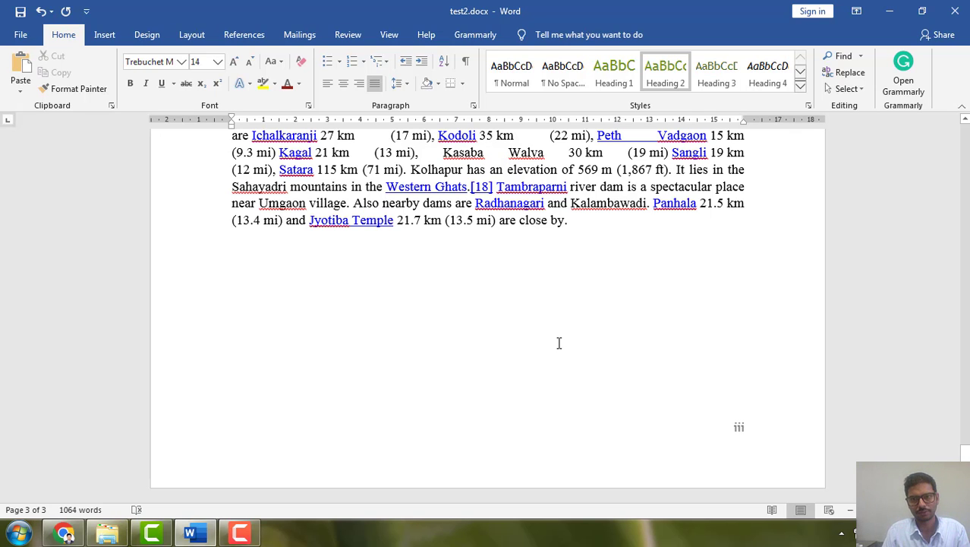
Insert a page break below the closing Geography paragraph and add an empty line on the new page
scroll(554, 358, up, 1)
scroll(554, 358, down, 1)
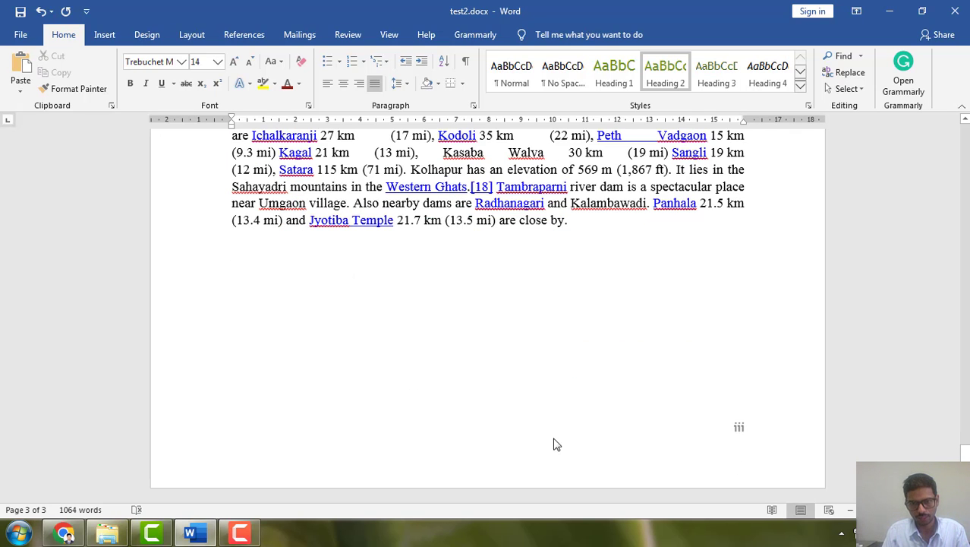
click(614, 471)
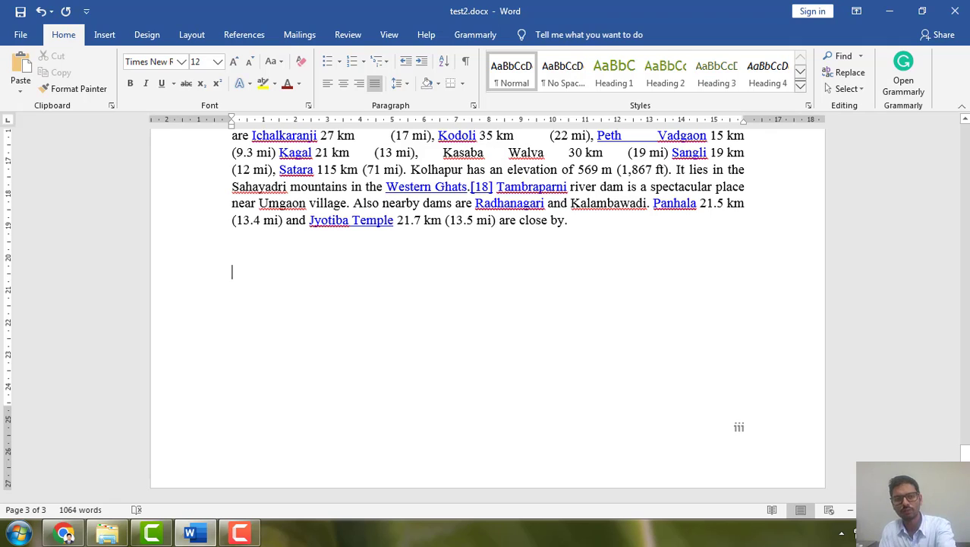
key(Return)
key(ctrl+Return)
key(Return)
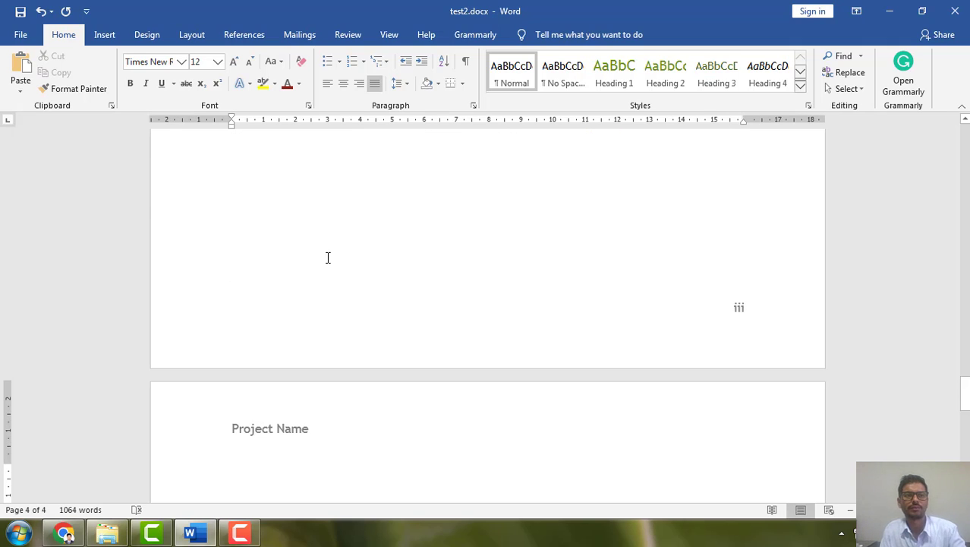
Insert an automatic table of contents in the Automatic Table 1 style on the new last page
click(251, 36)
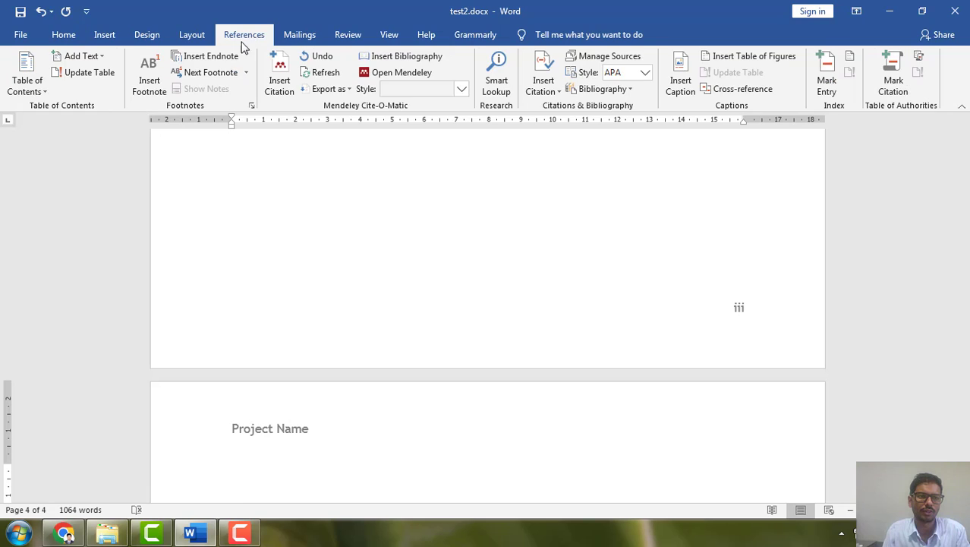
click(34, 80)
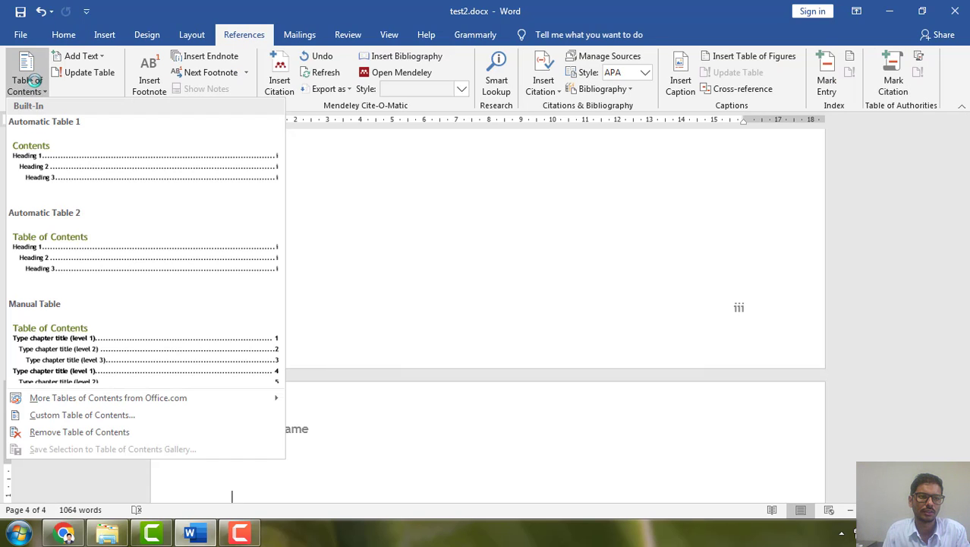
click(55, 172)
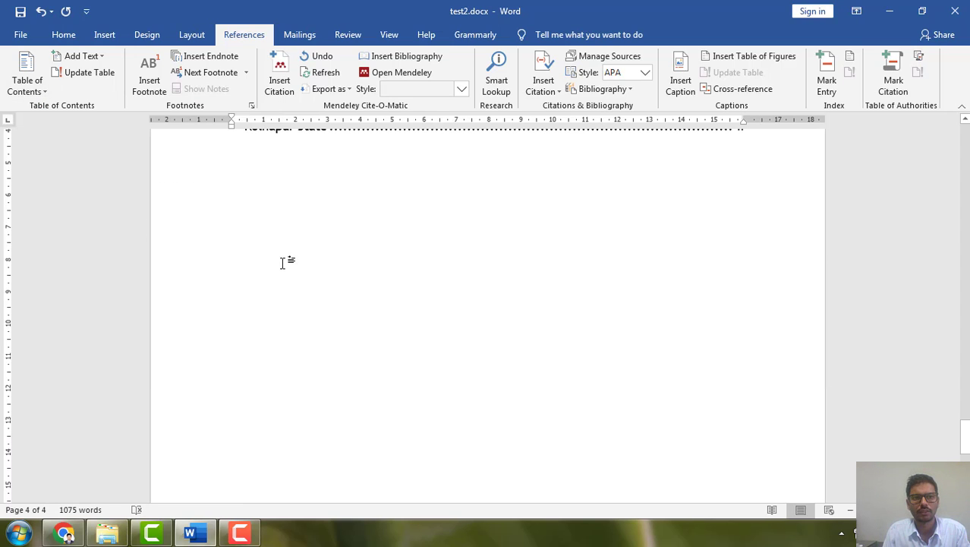
scroll(363, 260, up, 5)
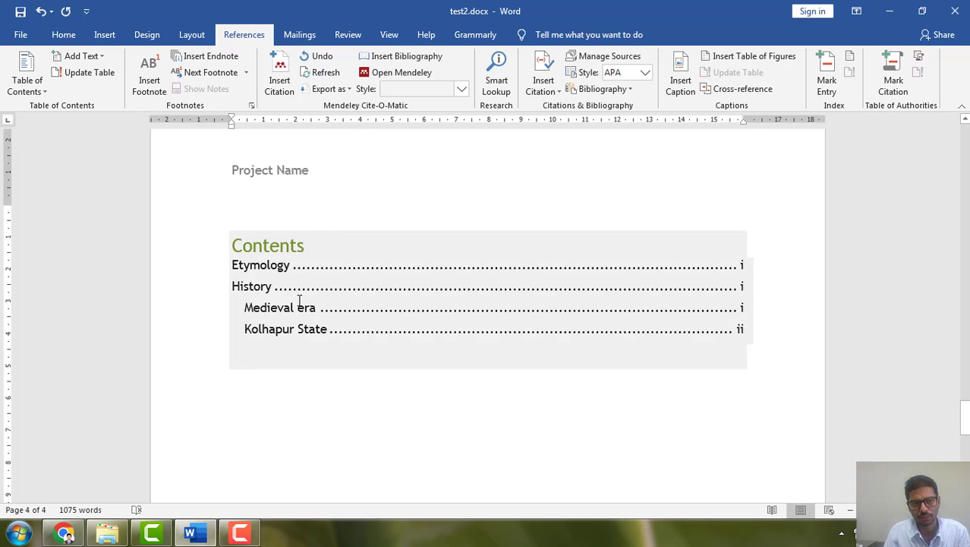
scroll(477, 329, up, 3)
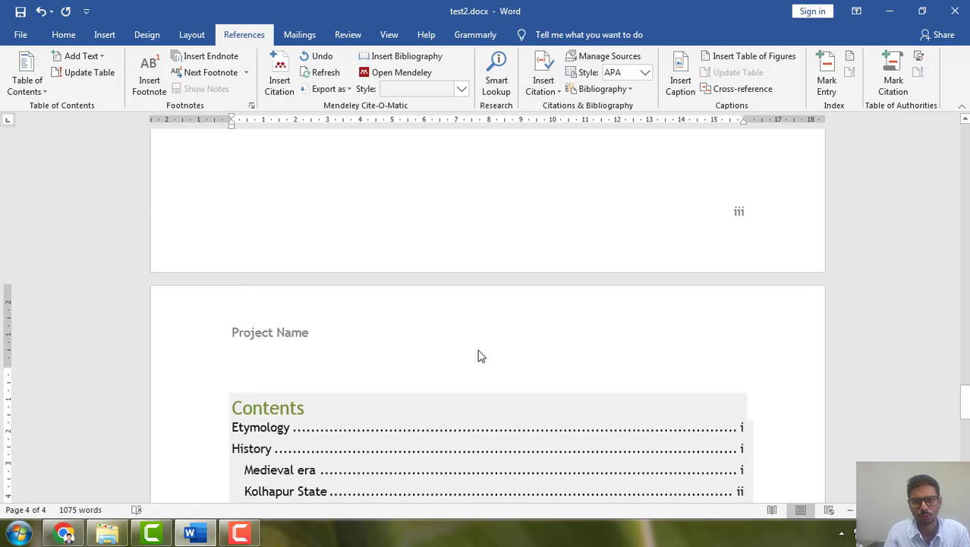
Change the footer's page number format from Roman numerals to 1, 2, 3, … and return to the document body
double_click(742, 304)
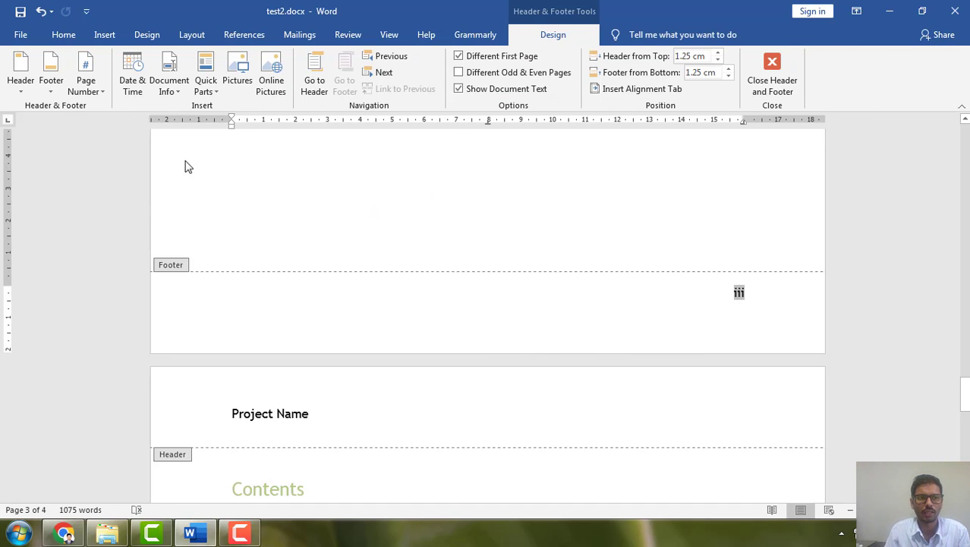
click(90, 92)
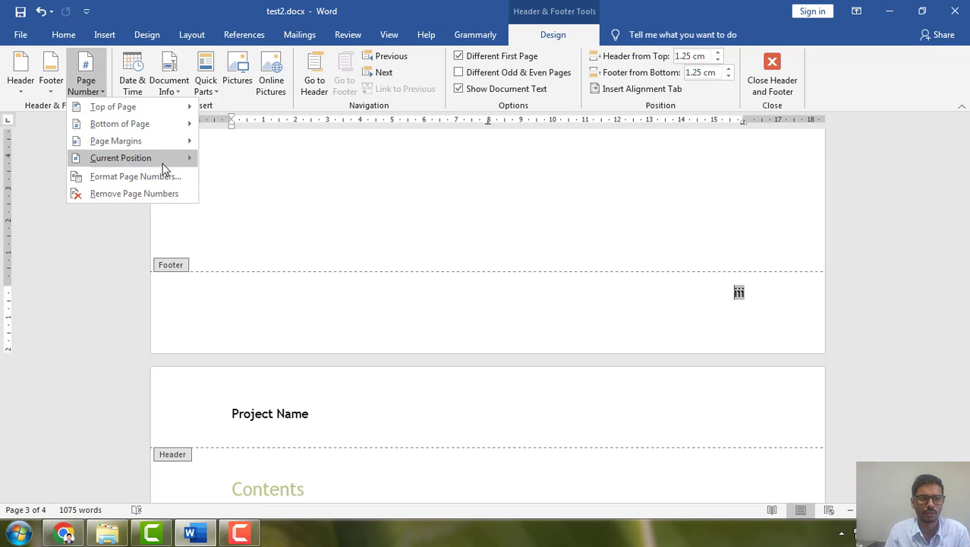
click(163, 178)
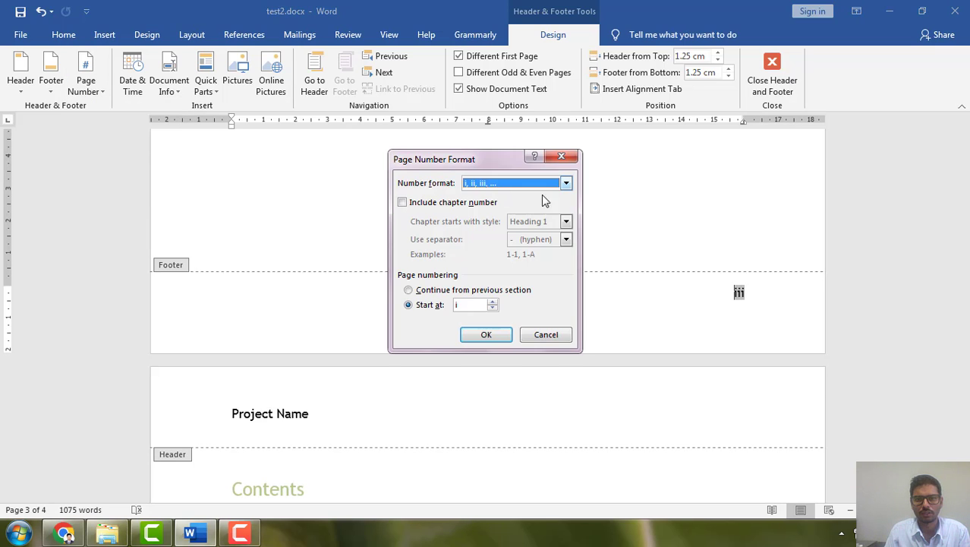
click(566, 183)
click(486, 196)
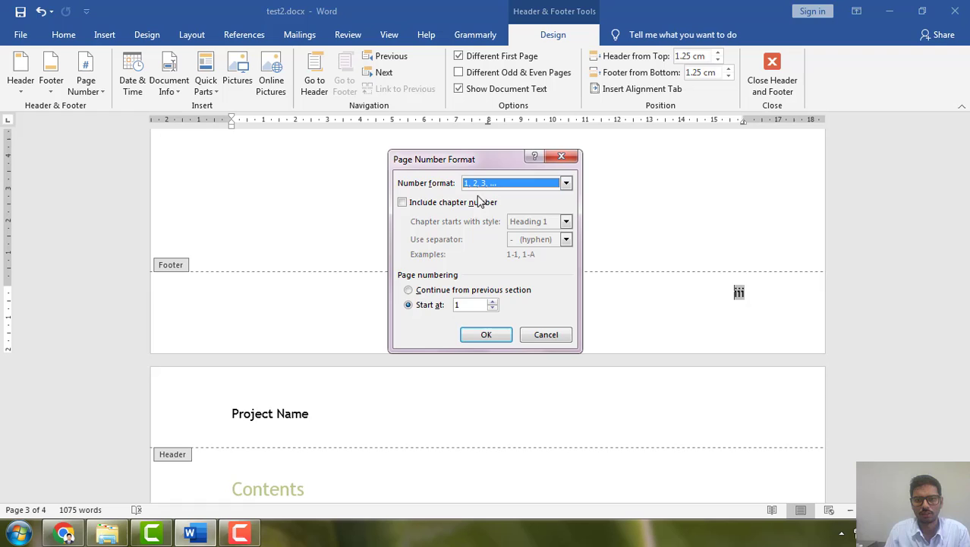
click(486, 334)
scroll(595, 358, down, 5)
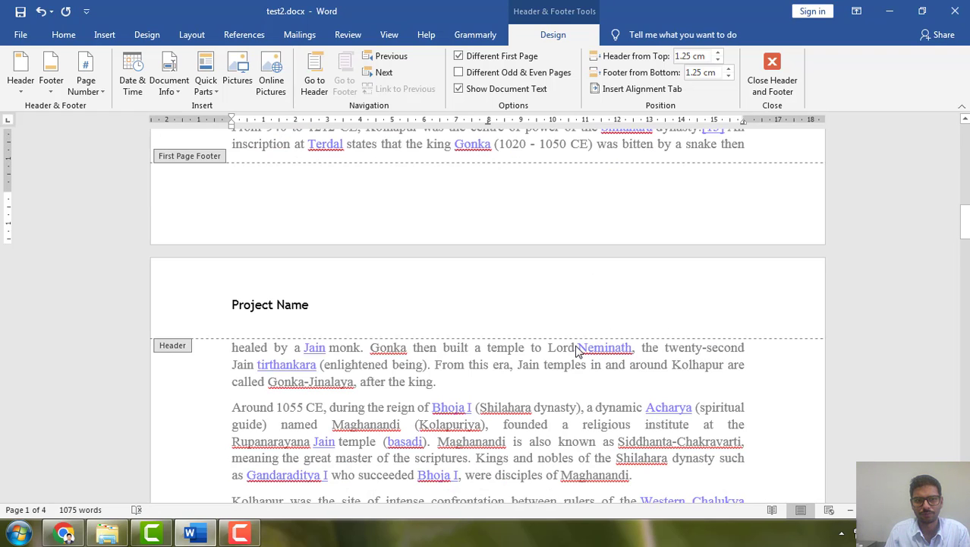
scroll(575, 350, down, 18)
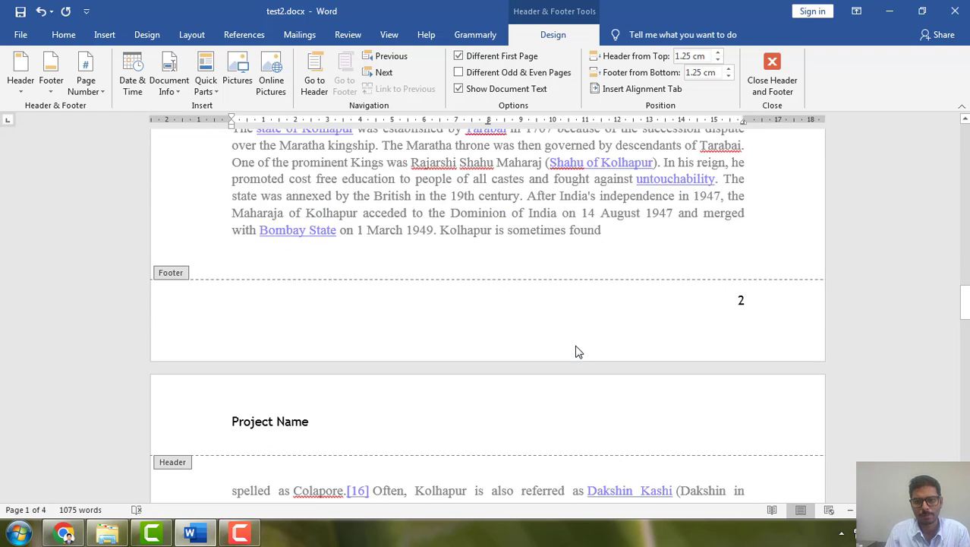
scroll(631, 331, down, 18)
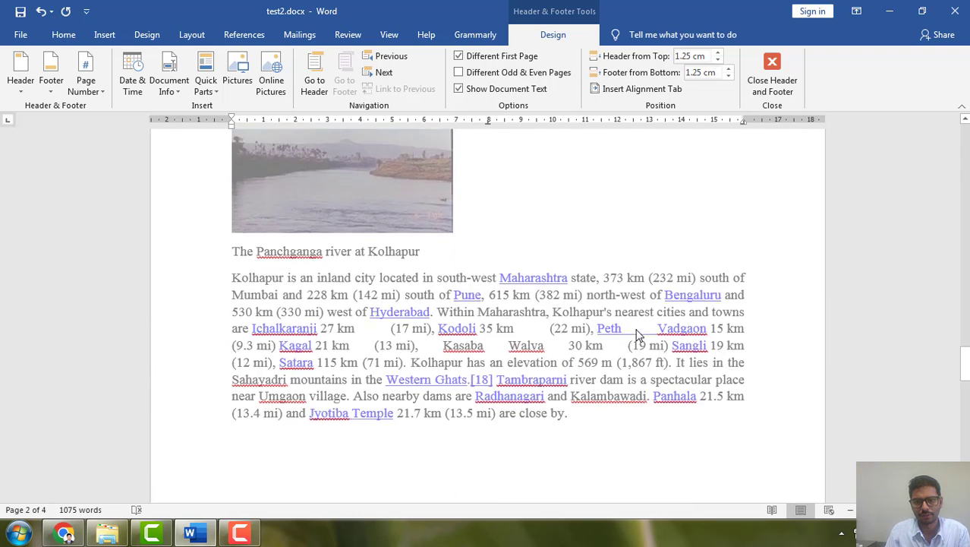
drag(964, 391, 966, 422)
double_click(403, 292)
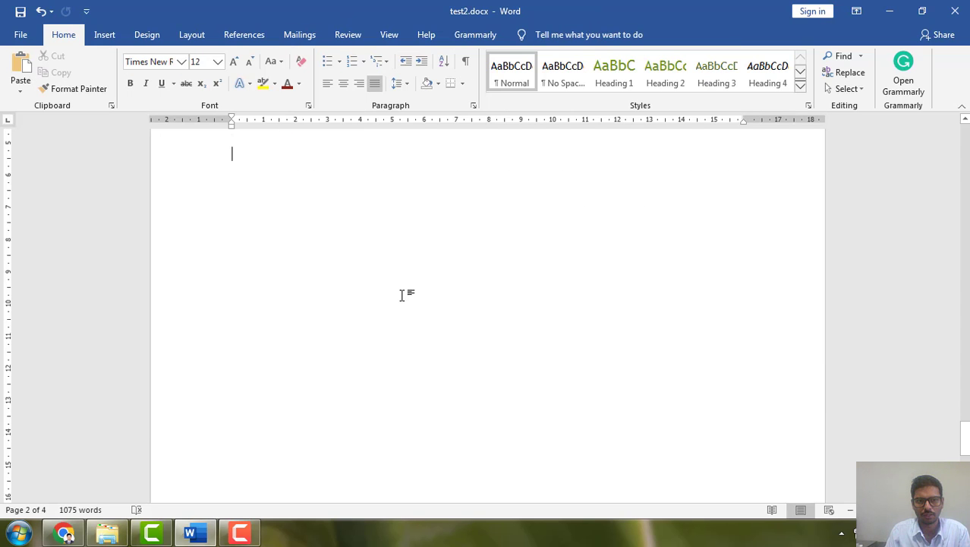
Update the entire table of contents to pick up the new page number format
click(280, 225)
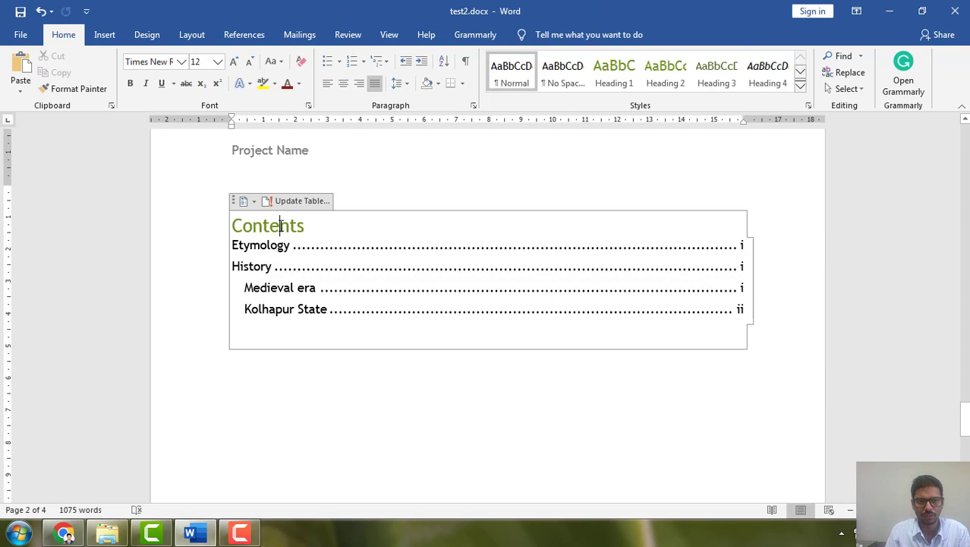
click(306, 202)
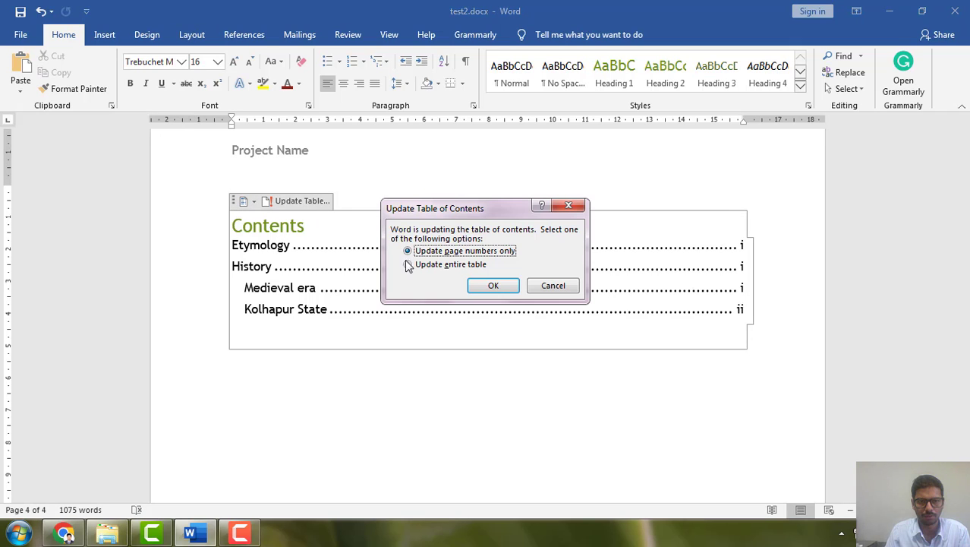
click(446, 265)
click(491, 287)
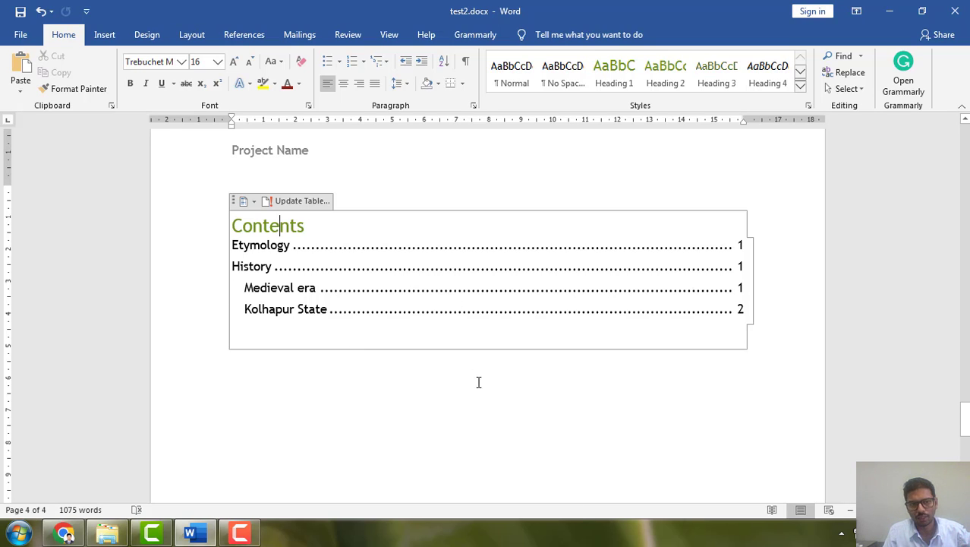
Apply the Heading 3 style to "Scriptural records" and save the document
scroll(478, 382, up, 12)
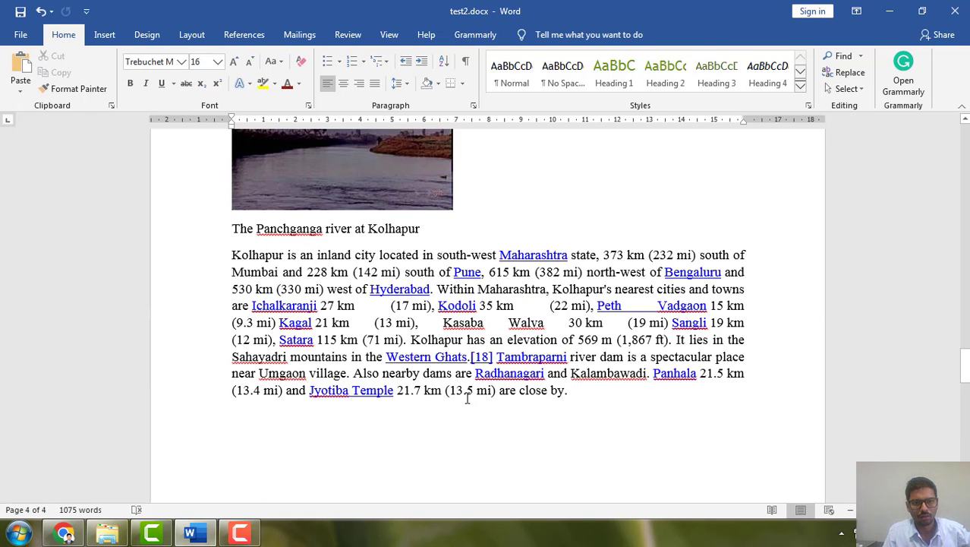
scroll(467, 397, up, 5)
scroll(467, 398, up, 2)
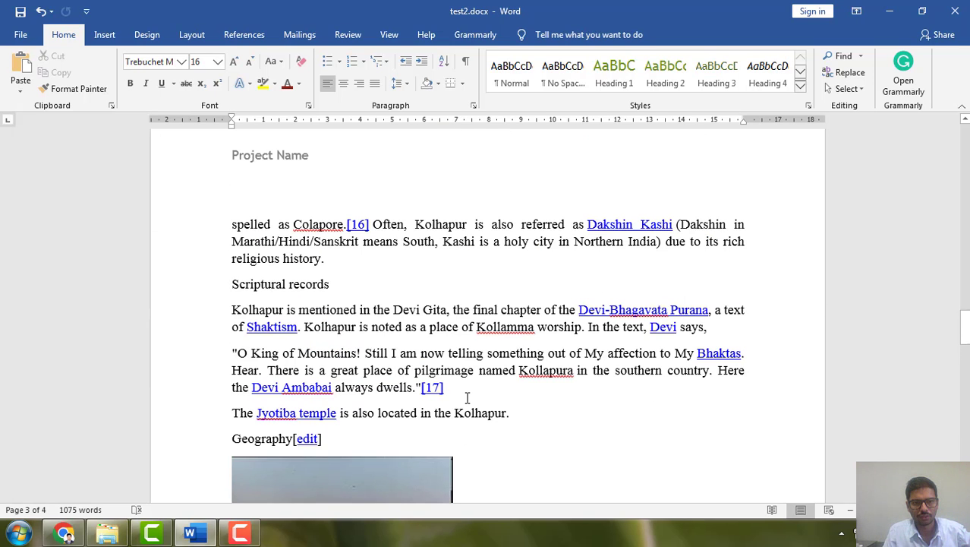
drag(301, 276, 240, 285)
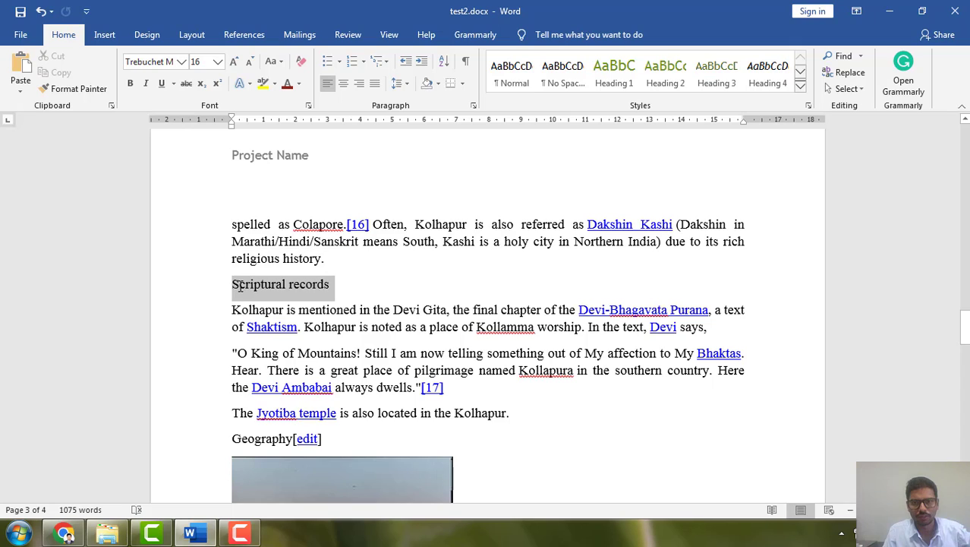
click(705, 69)
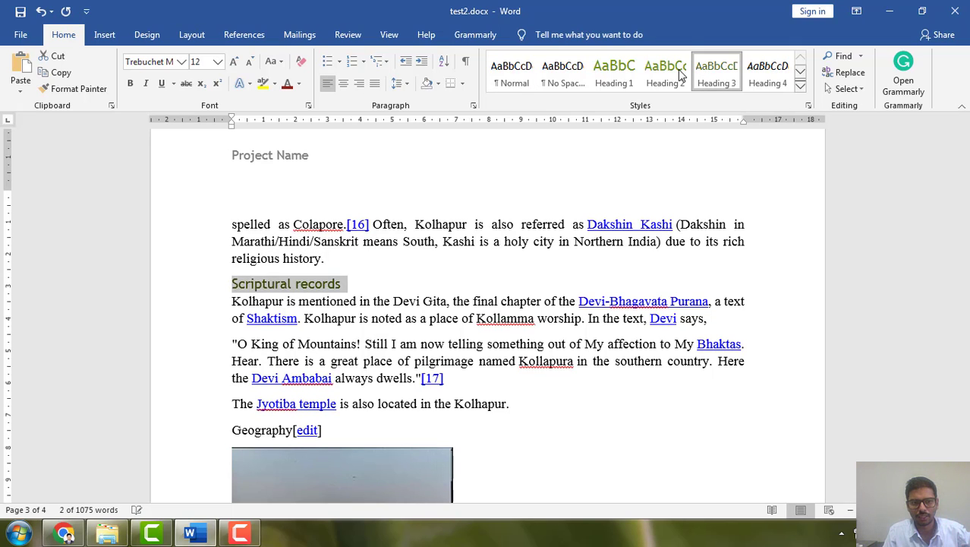
click(20, 11)
Refresh the entire table of contents so that it includes the "Scriptural records" heading
scroll(486, 318, down, 5)
scroll(423, 325, down, 15)
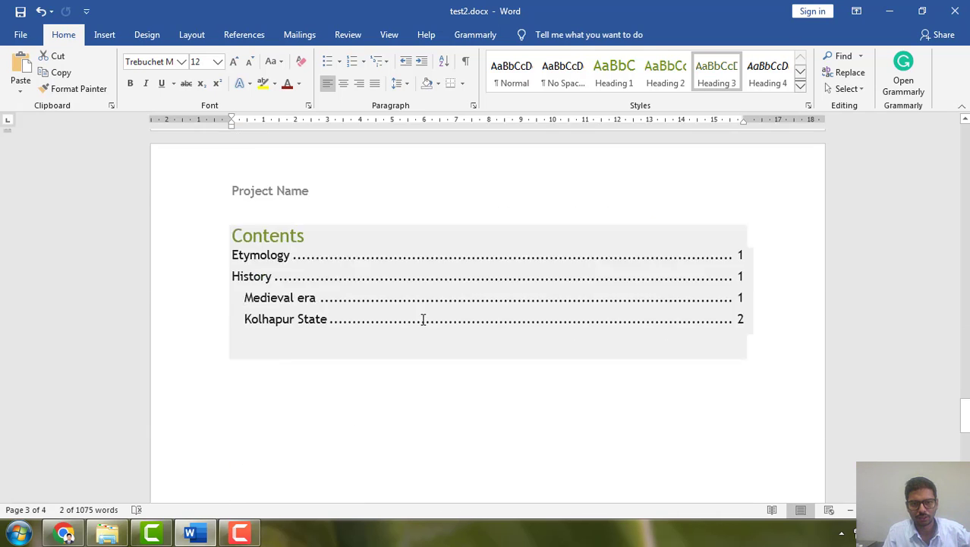
click(288, 196)
scroll(289, 227, up, 3)
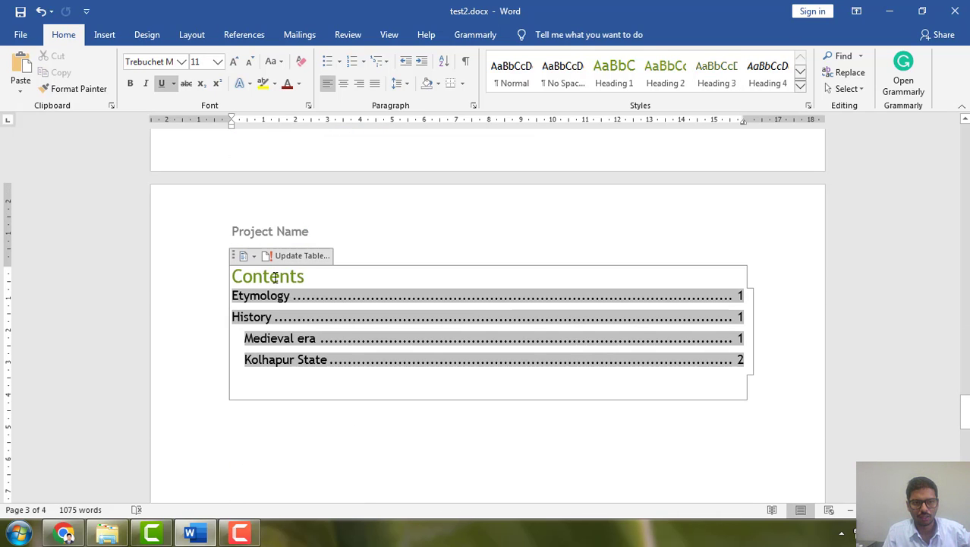
click(296, 256)
click(447, 264)
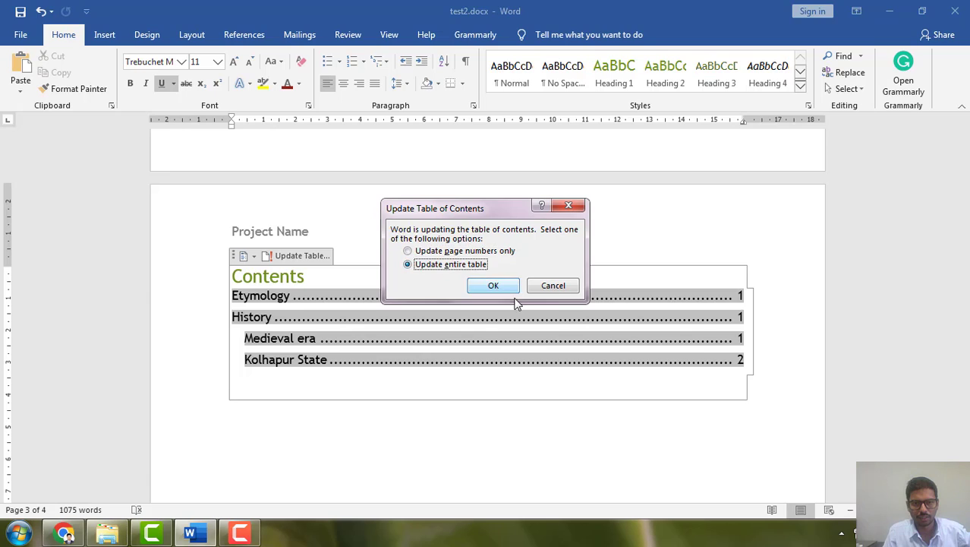
click(494, 287)
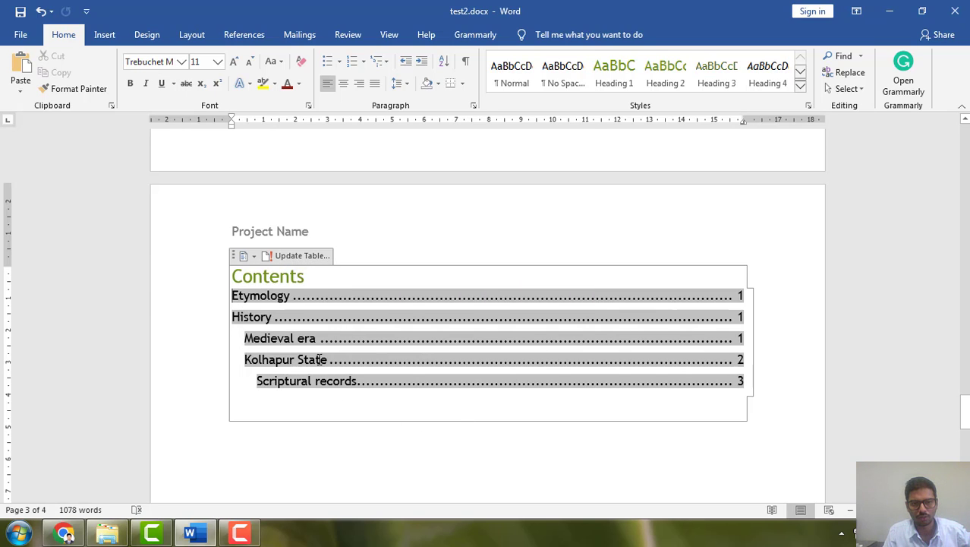
Set all entries in the table of contents to Times New Roman and enlarge their font by one size step
drag(260, 384, 368, 391)
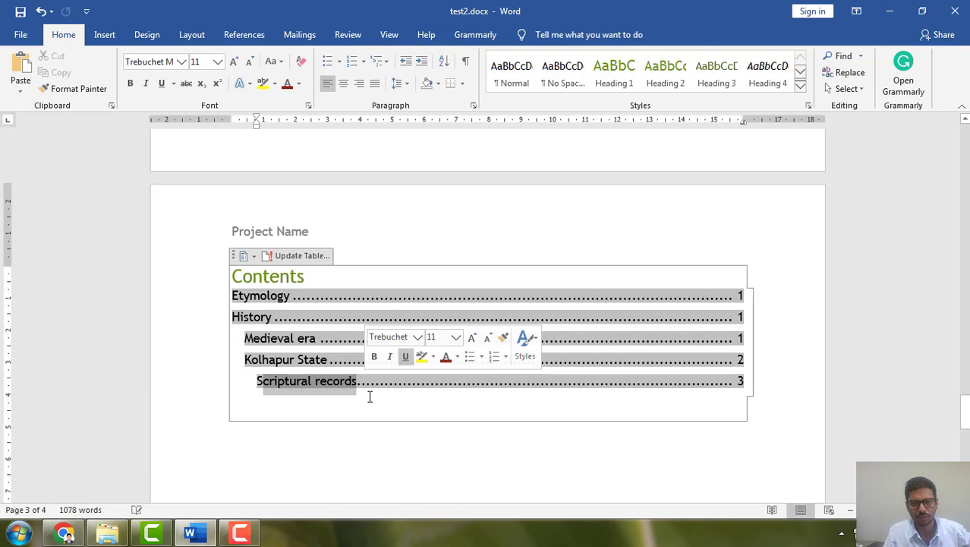
click(397, 410)
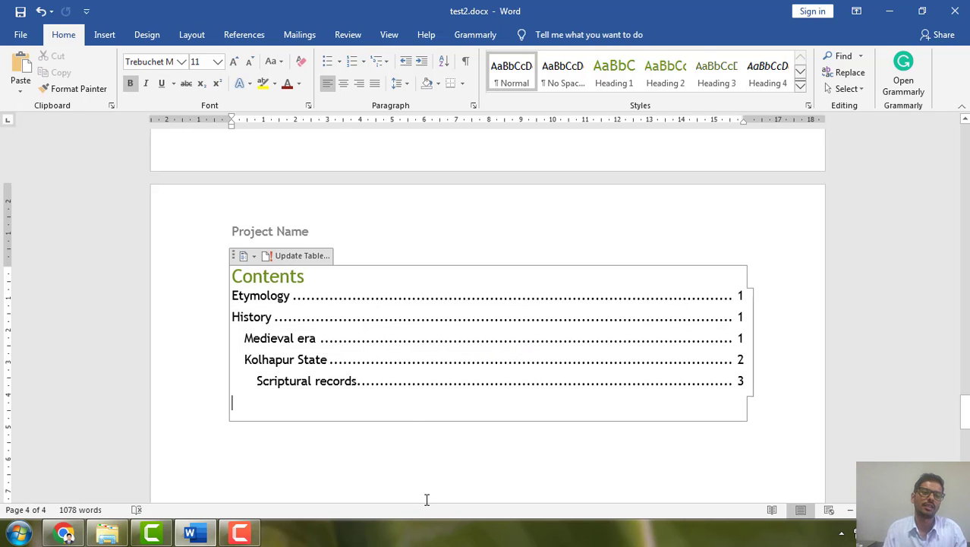
drag(233, 298, 342, 390)
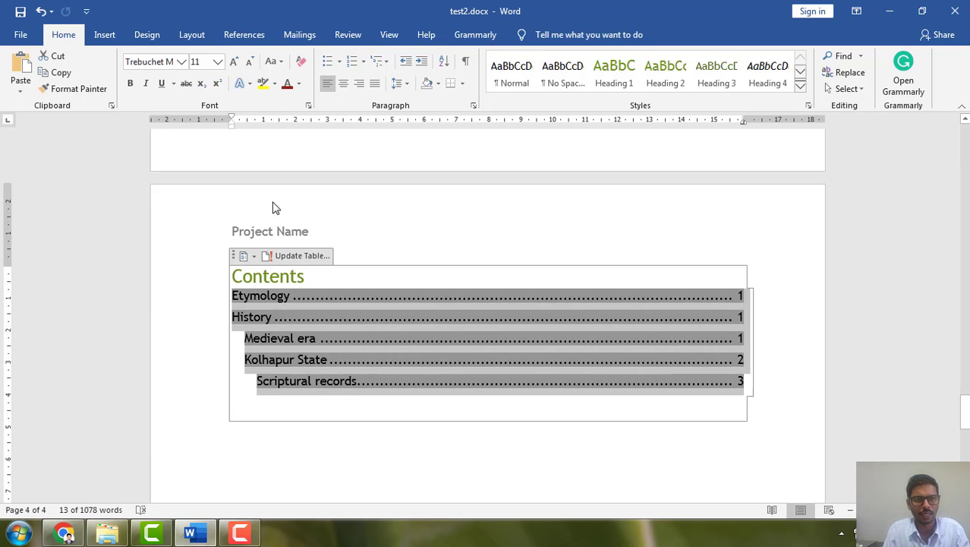
click(181, 62)
click(170, 146)
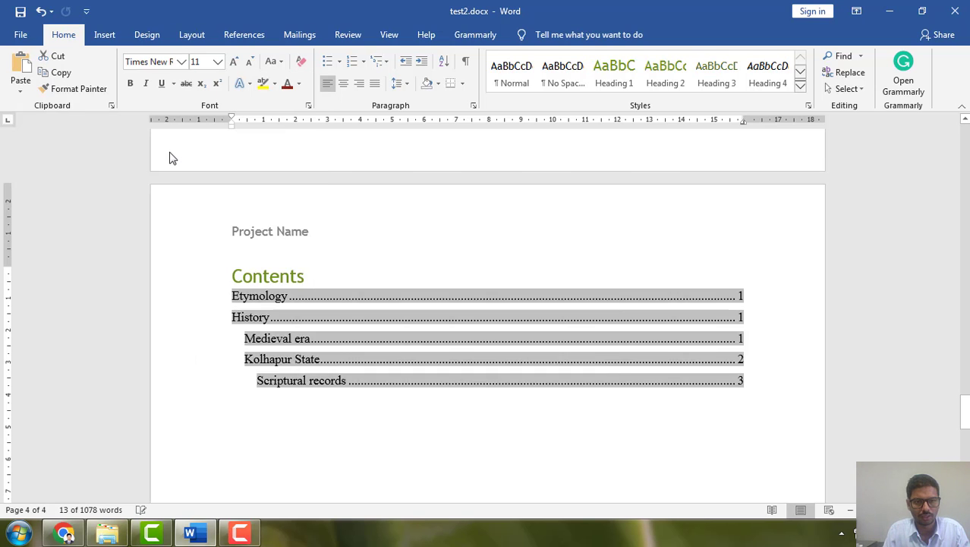
click(234, 64)
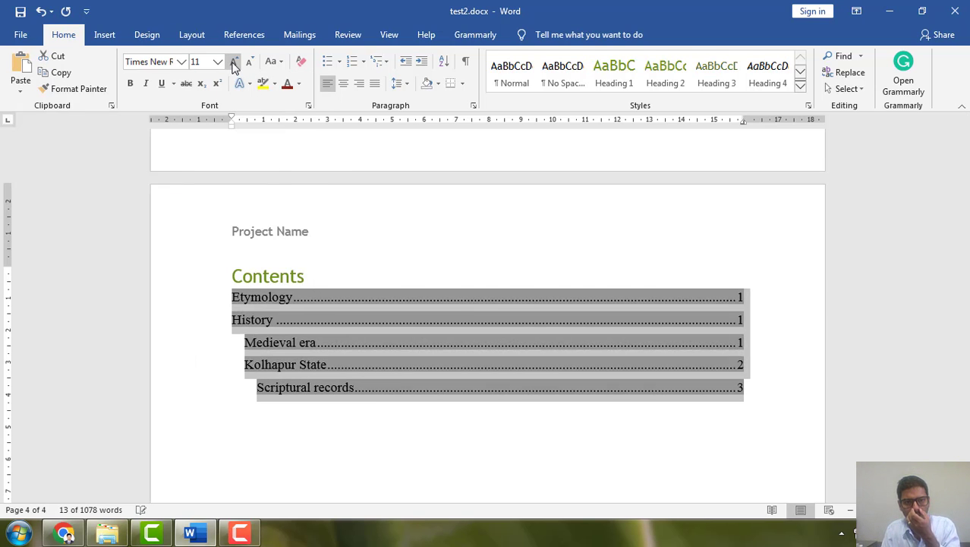
click(460, 430)
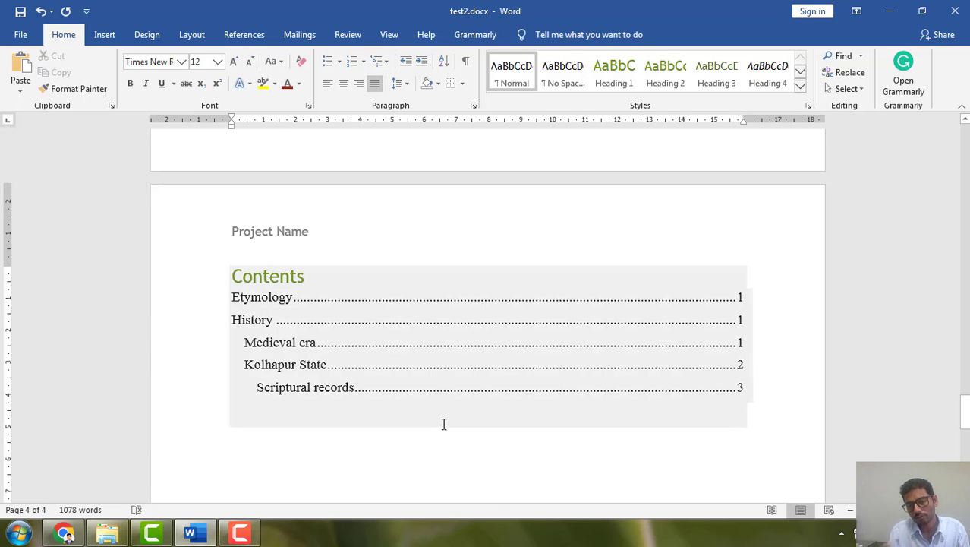
click(239, 533)
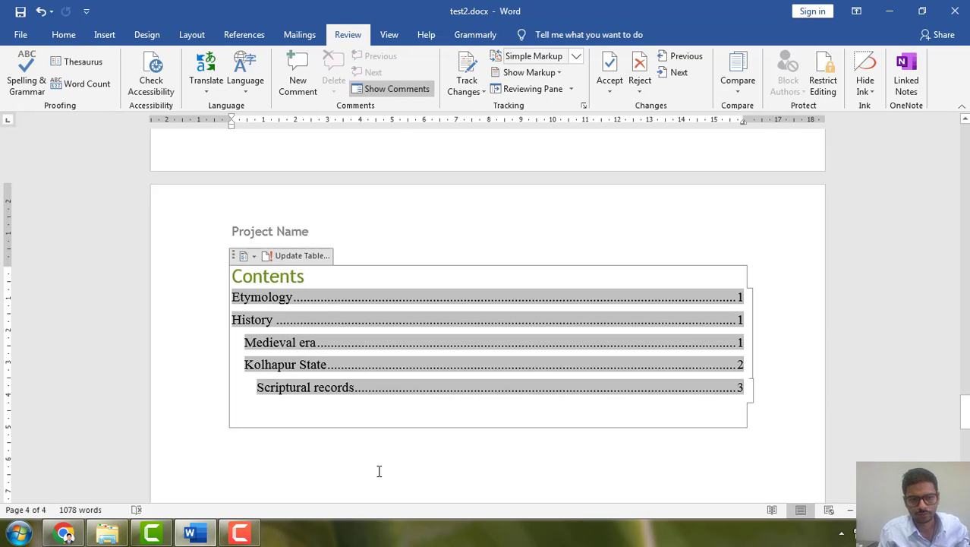
click(241, 534)
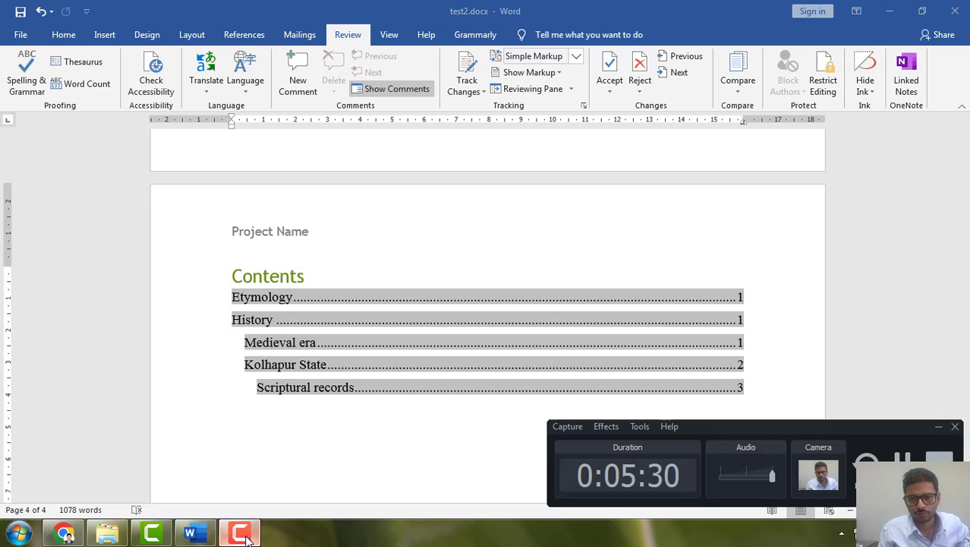
click(373, 409)
scroll(372, 409, up, 12)
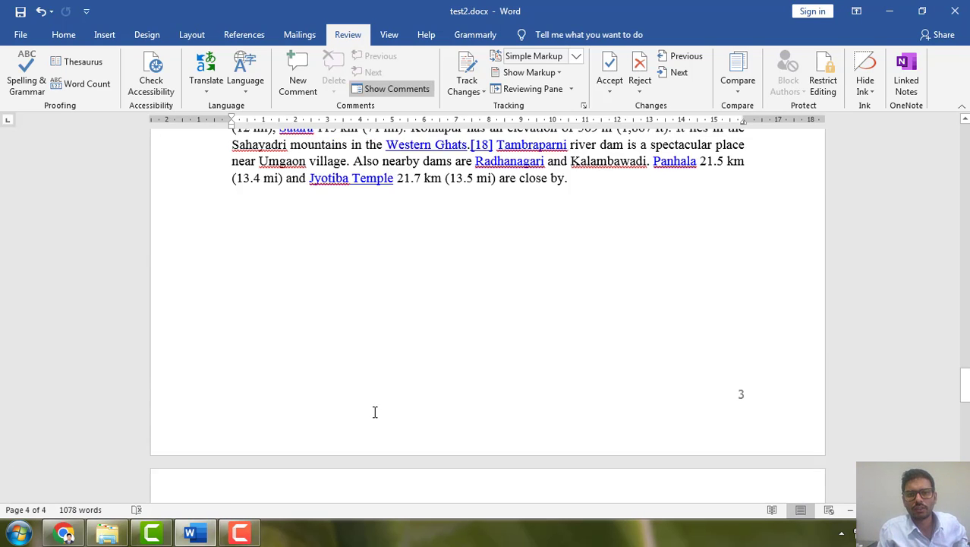
scroll(375, 410, up, 10)
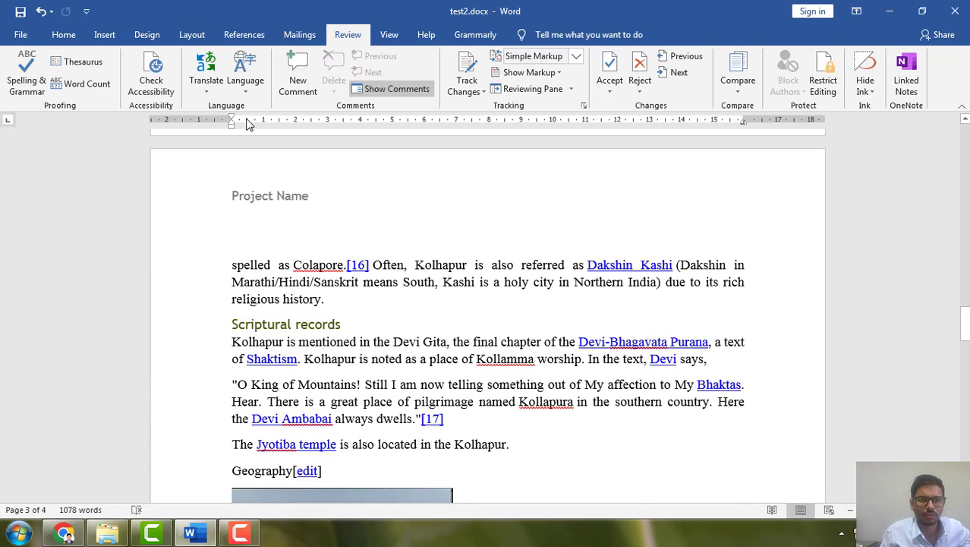
click(243, 36)
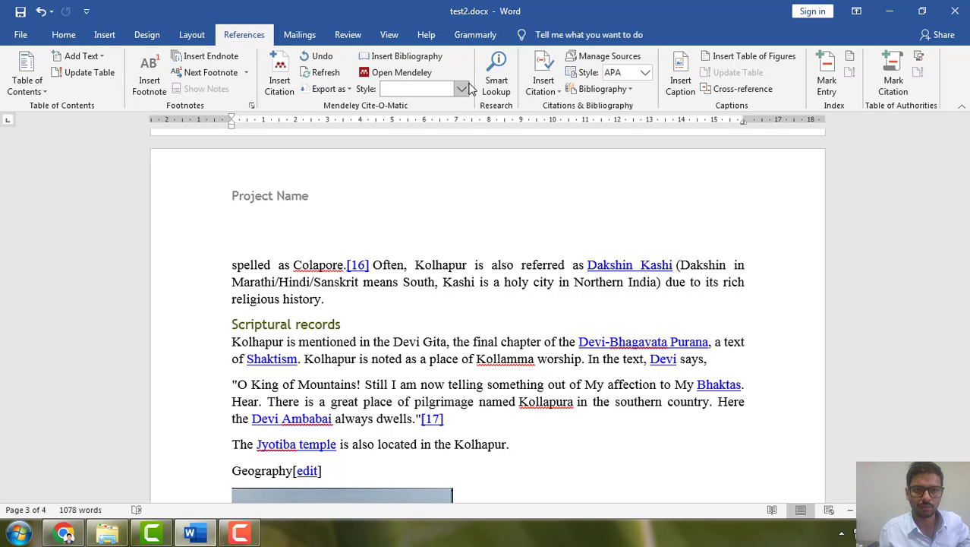
click(300, 36)
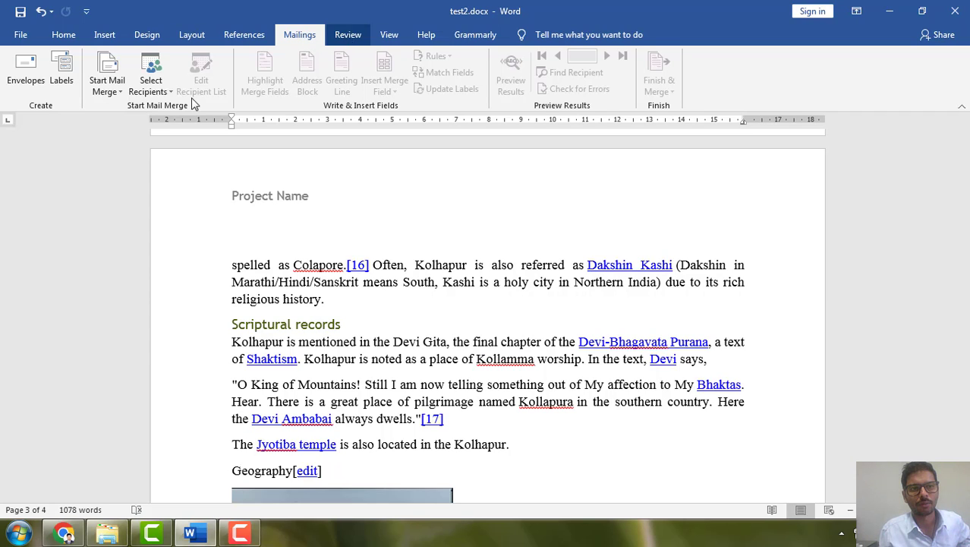
click(351, 38)
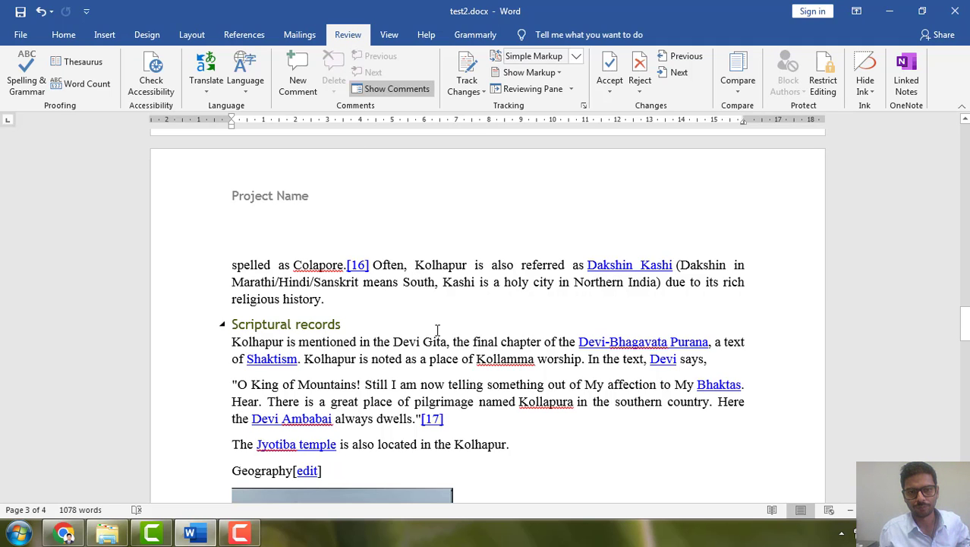
Correct the flagged "help·info" in the opening paragraph to the suggested "help info"
scroll(437, 330, down, 1)
scroll(438, 330, down, 5)
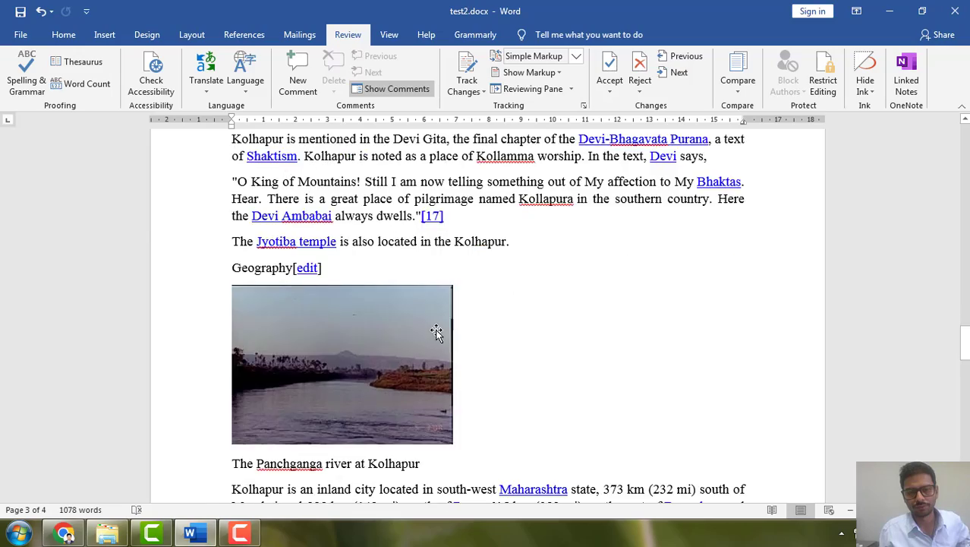
scroll(425, 330, up, 20)
scroll(410, 325, up, 15)
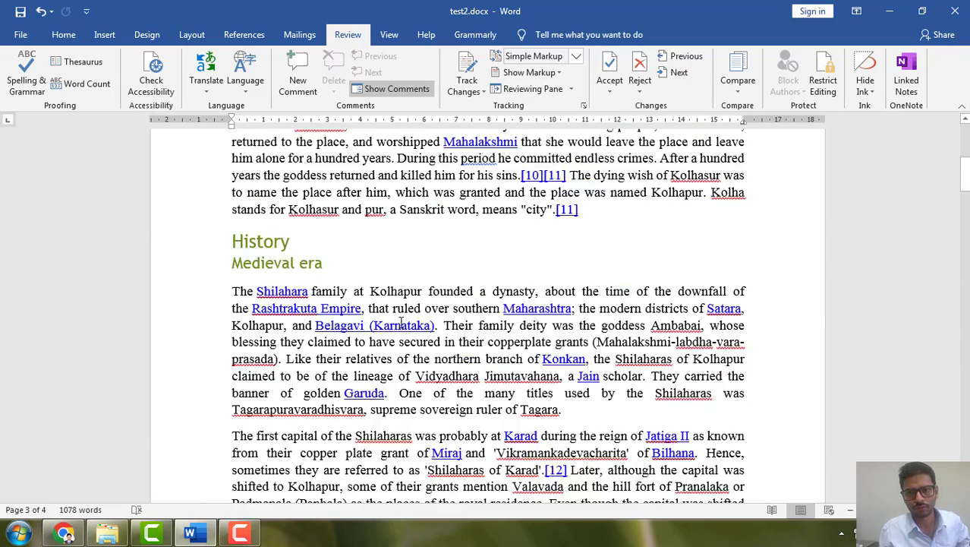
scroll(394, 320, up, 2)
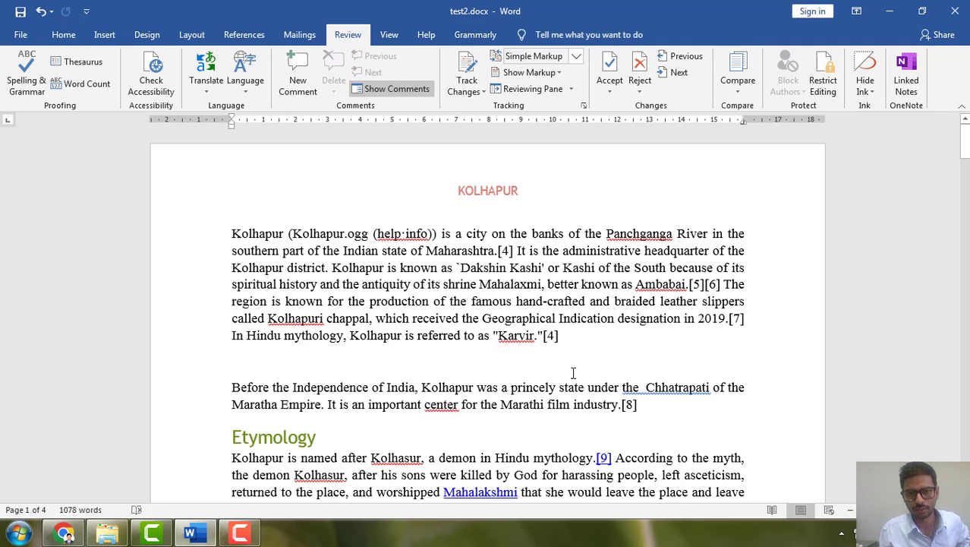
right_click(395, 237)
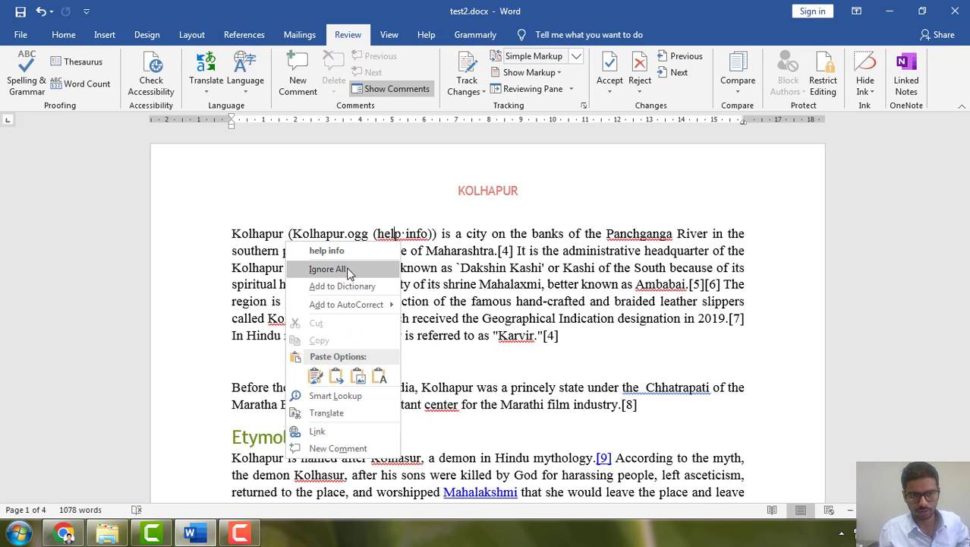
click(341, 251)
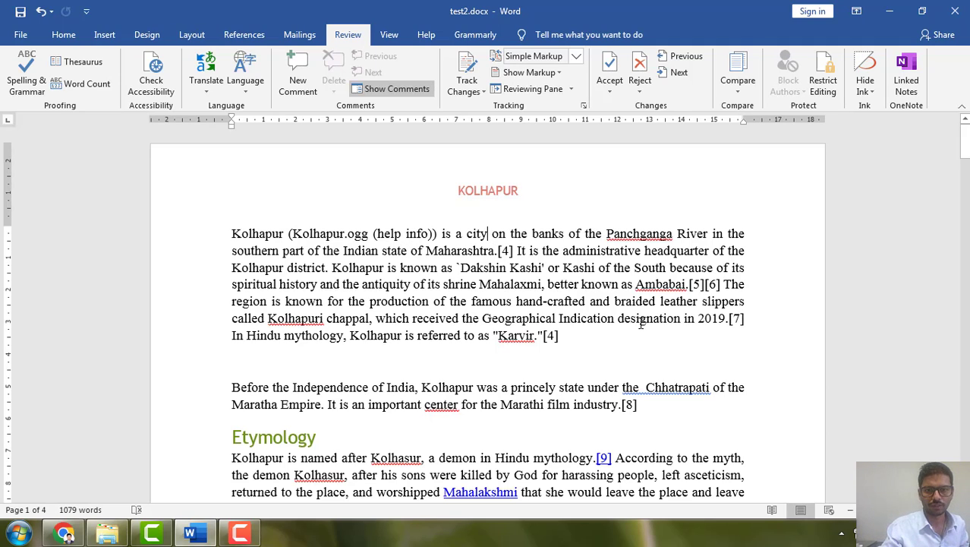
Shorten "city" to "cit" in the opening paragraph and correct it with the suggested spelling "city"
key(BackSpace)
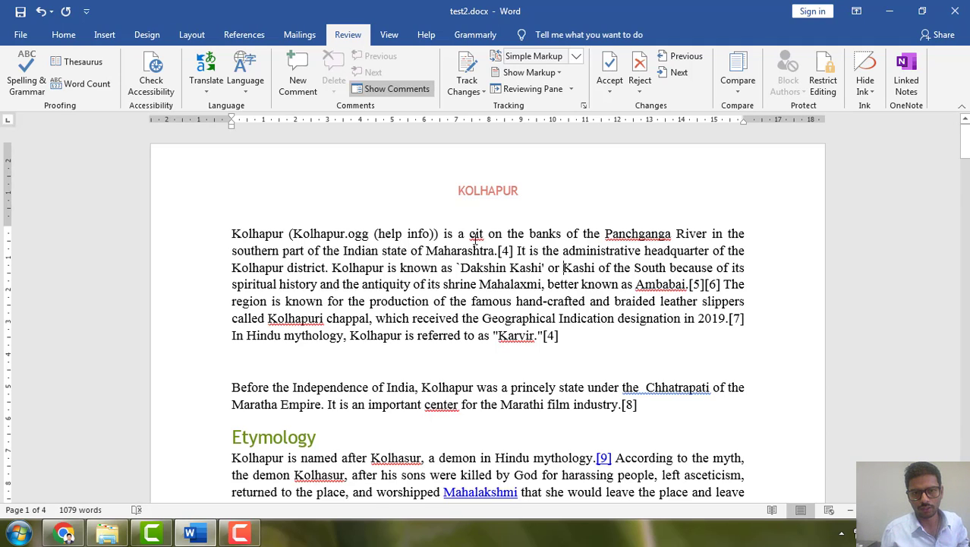
right_click(475, 235)
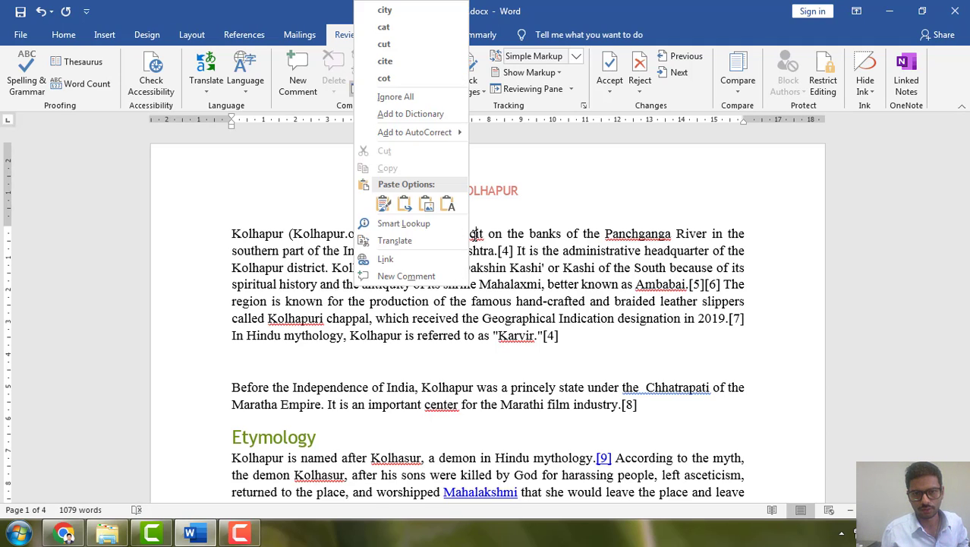
click(385, 11)
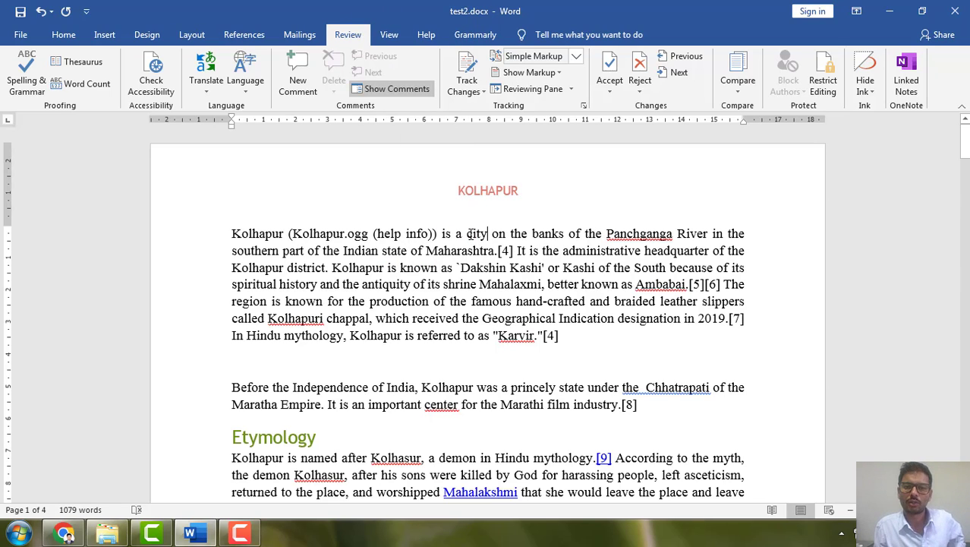
Check the spelling suggestions for "Panchganga" in the opening paragraph without applying any
right_click(626, 233)
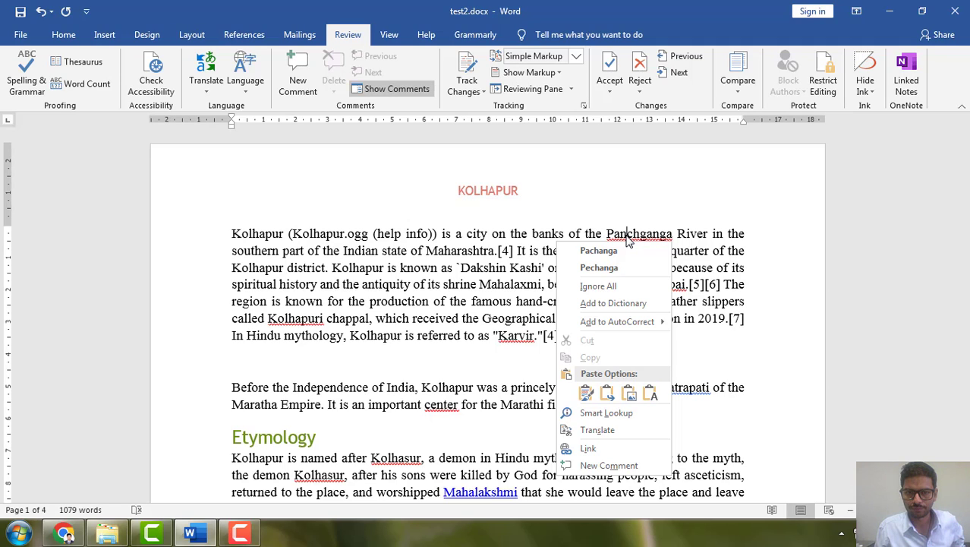
click(479, 241)
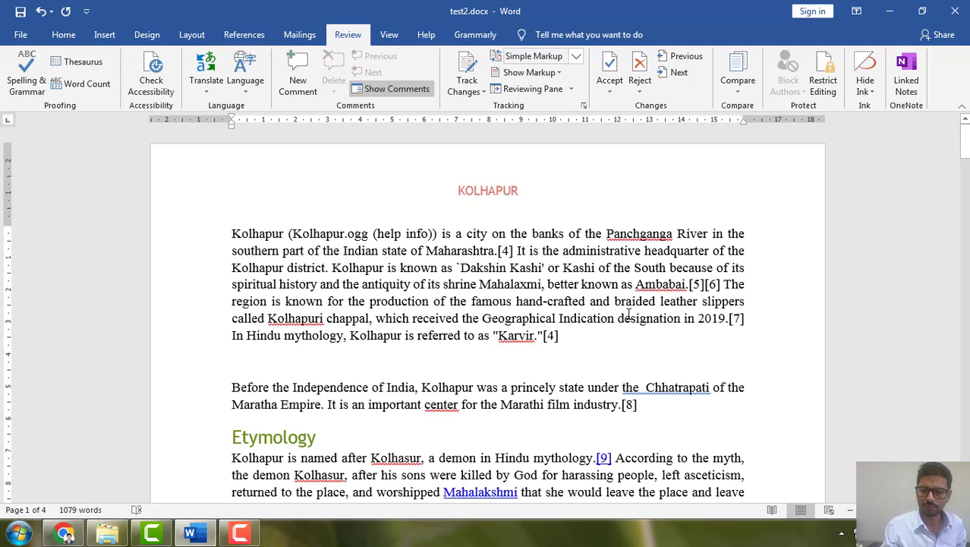
Change "city" to "cities" in the first sentence and correct the grammar error with the suggested "city"
key(BackSpace)
text(i)
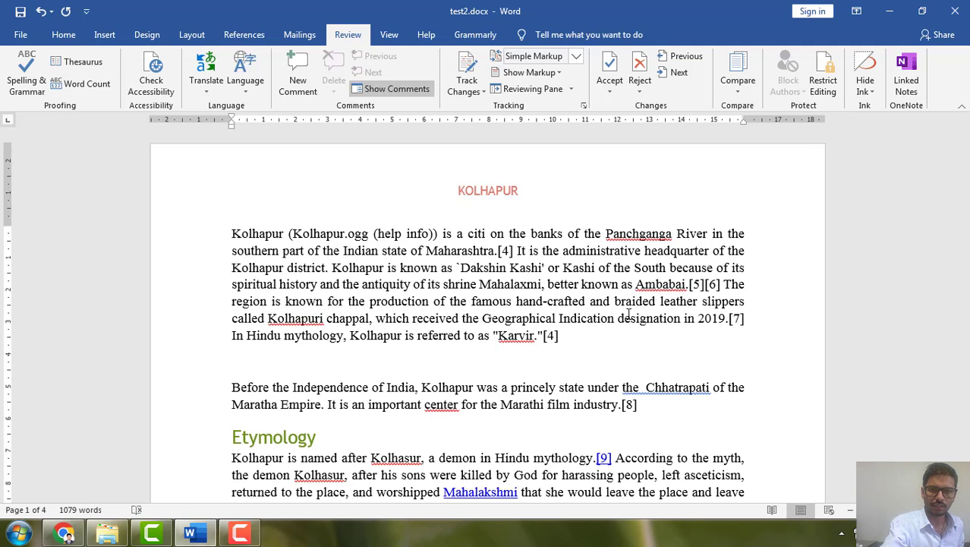
text(es)
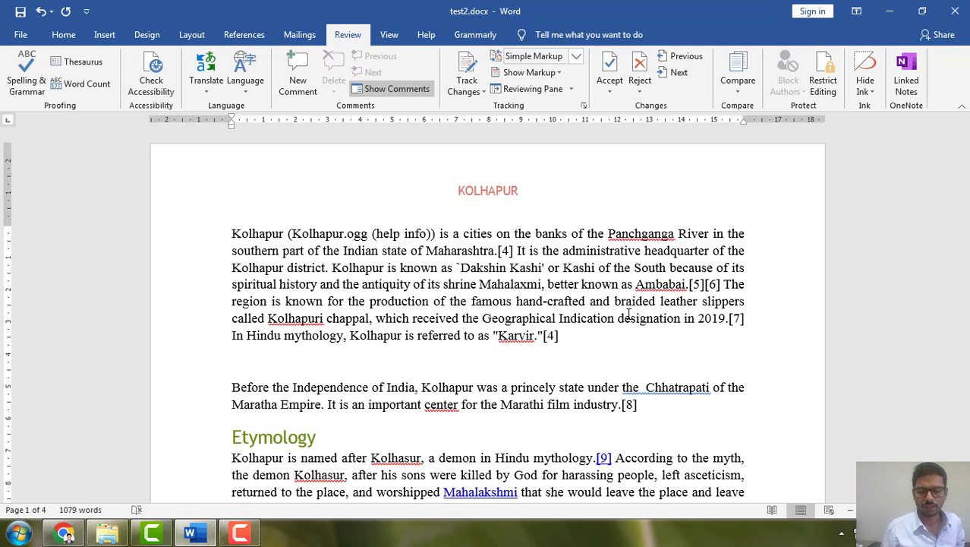
click(556, 267)
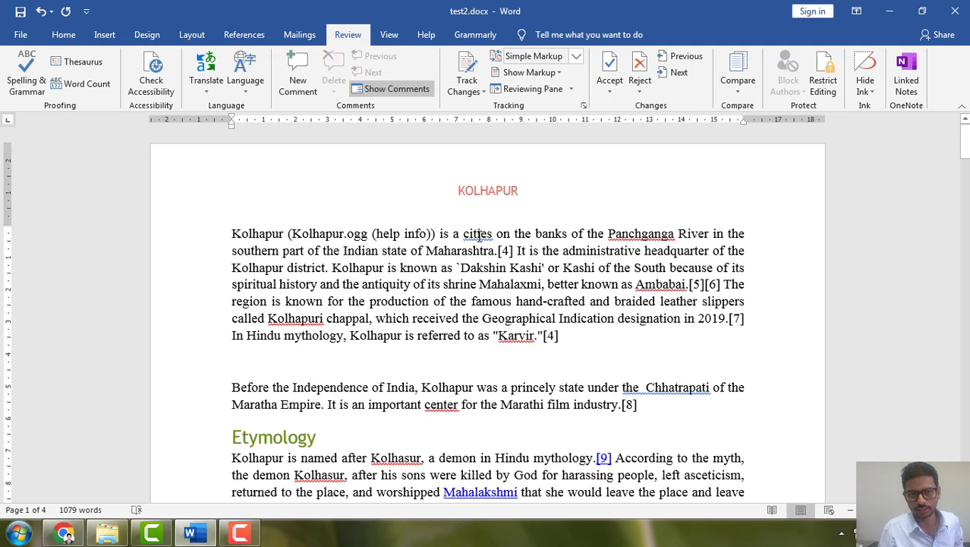
double_click(455, 233)
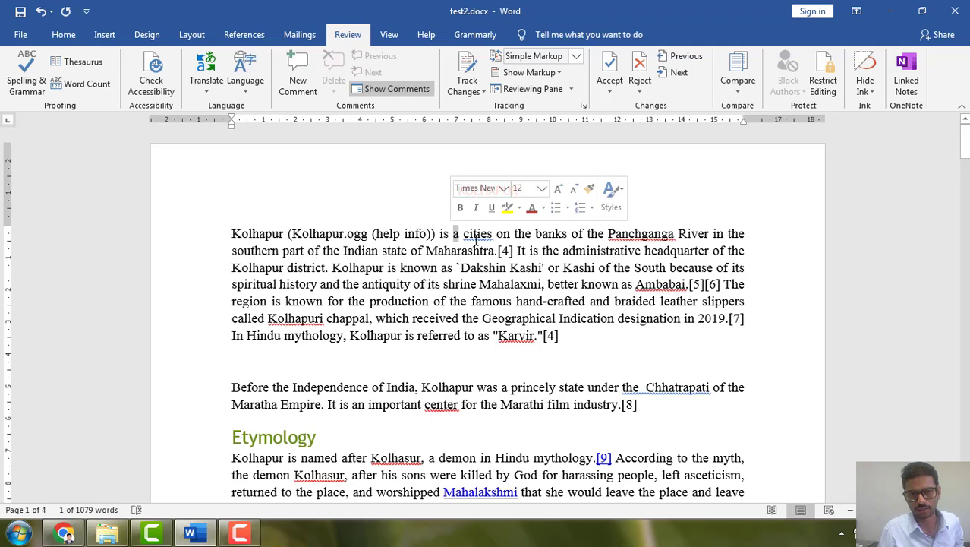
right_click(477, 234)
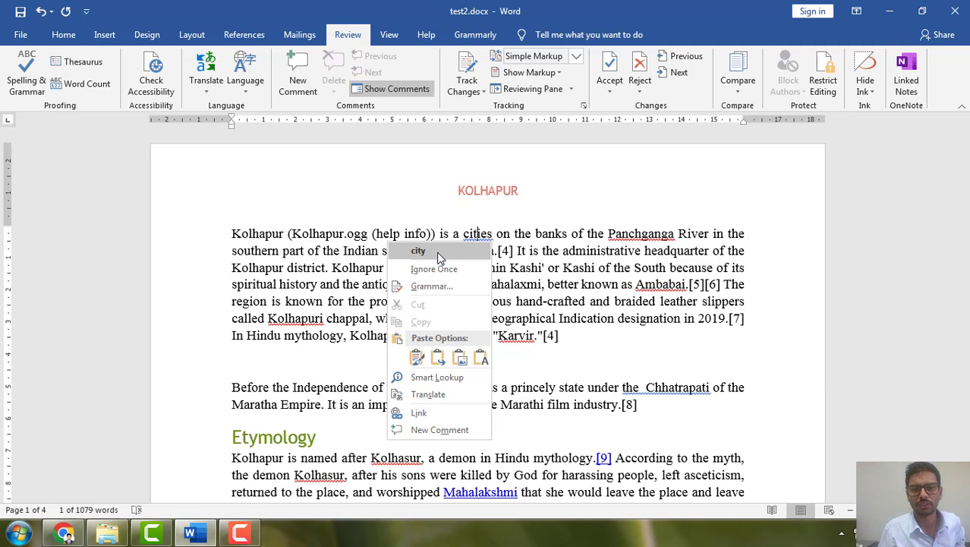
click(418, 250)
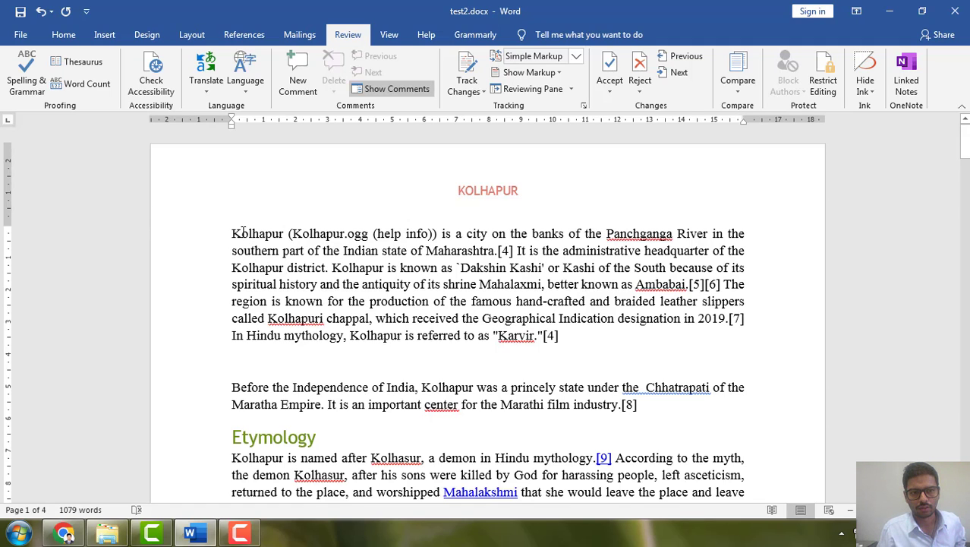
Try to translate the whole document online from English (United States) to Hindi, with the opening paragraph selected
drag(230, 233, 565, 338)
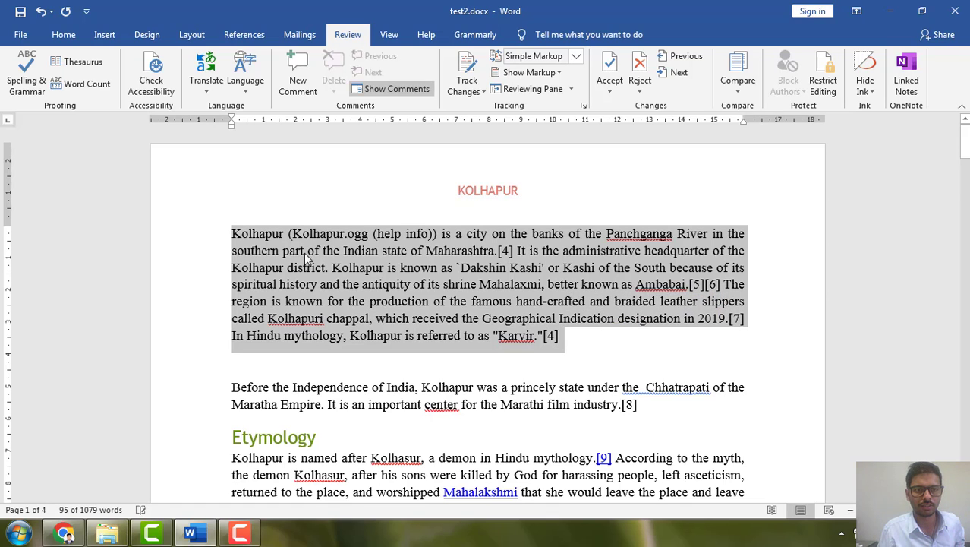
click(206, 80)
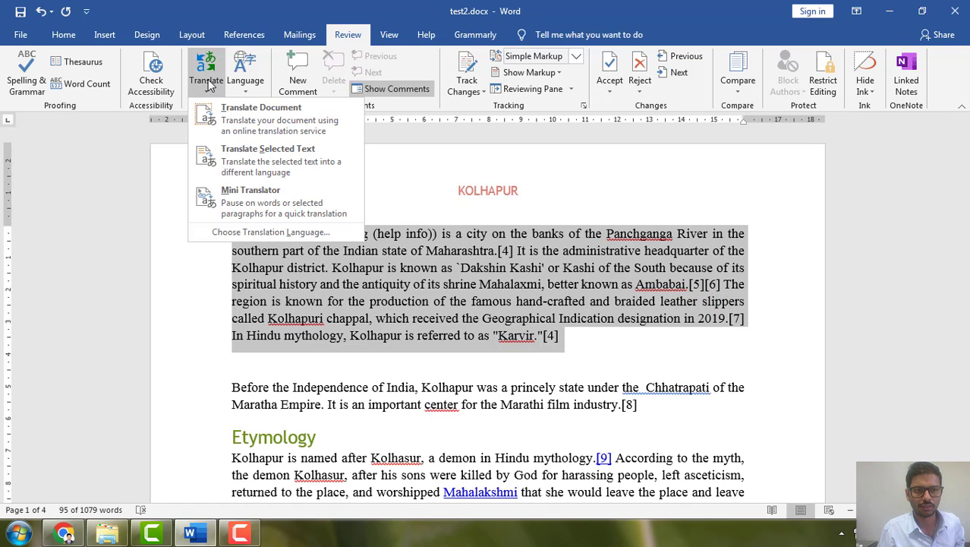
click(246, 113)
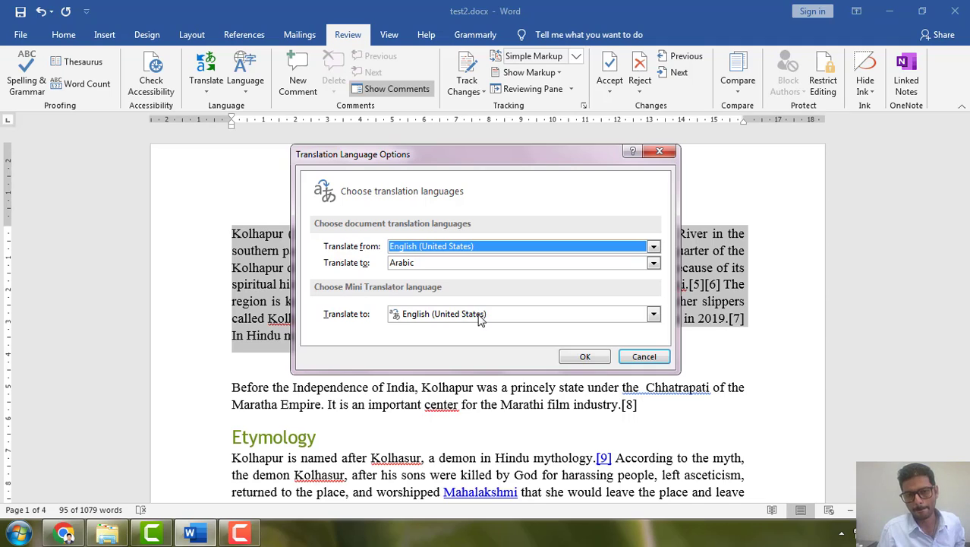
click(618, 266)
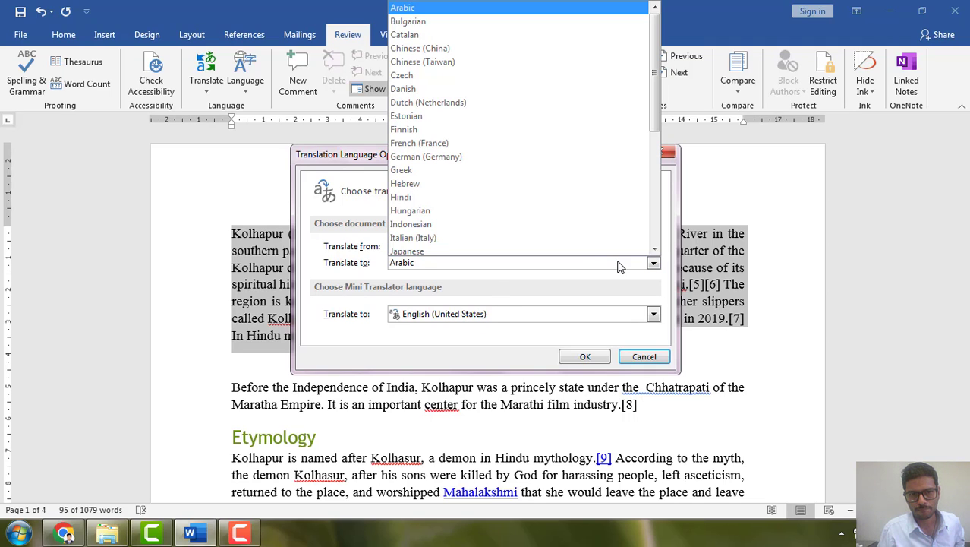
key(Escape)
click(489, 199)
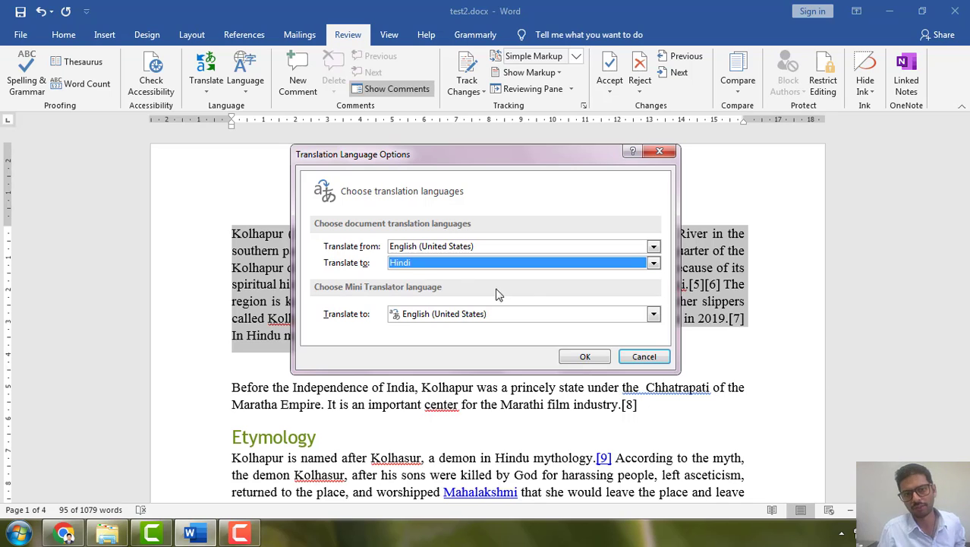
click(583, 359)
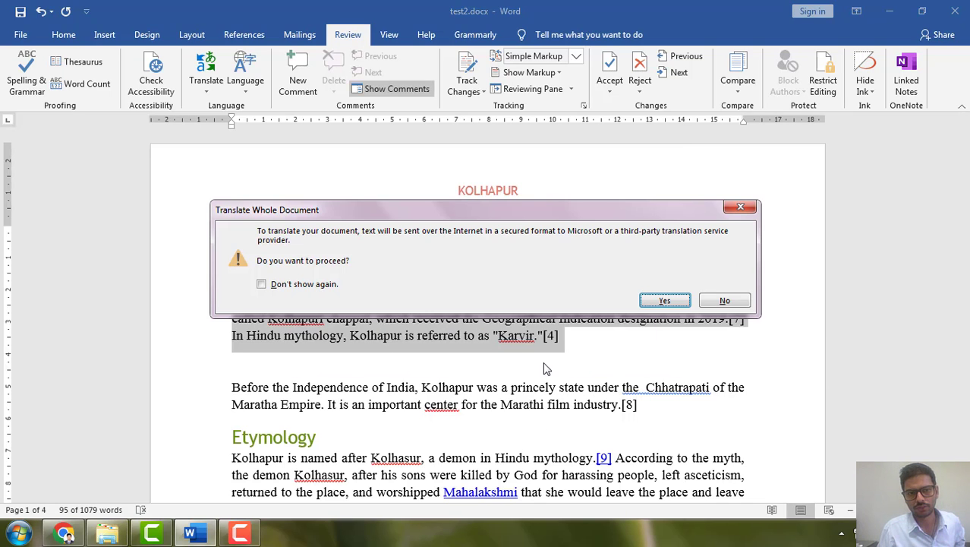
click(653, 300)
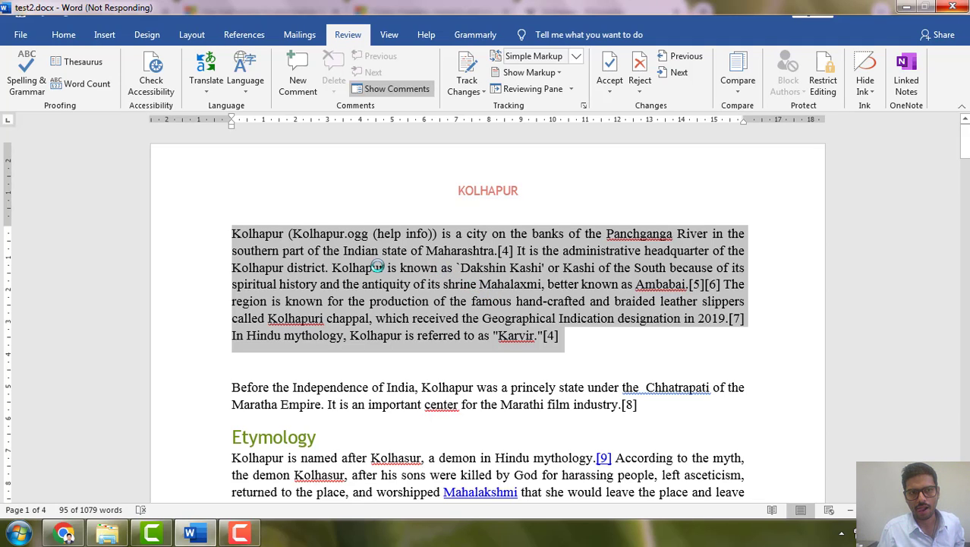
click(239, 534)
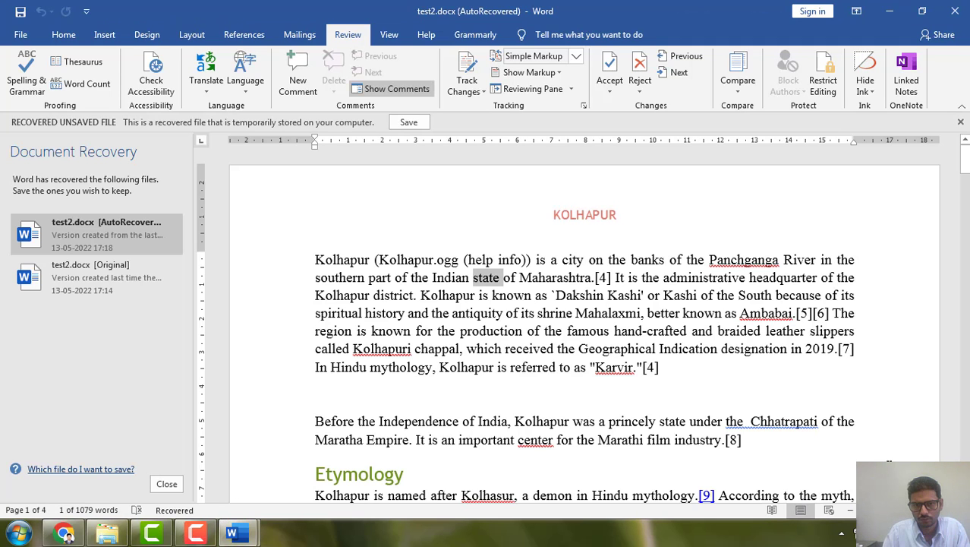
click(195, 535)
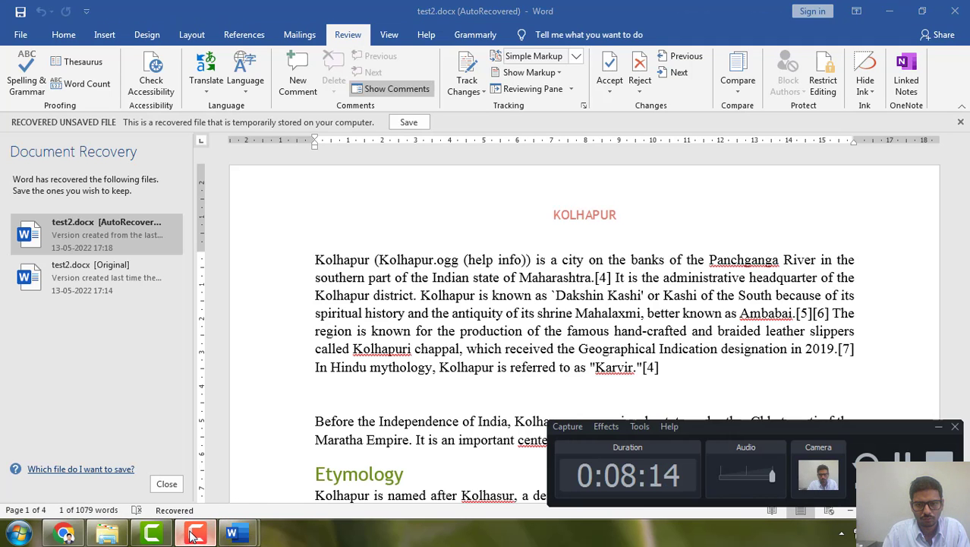
click(194, 535)
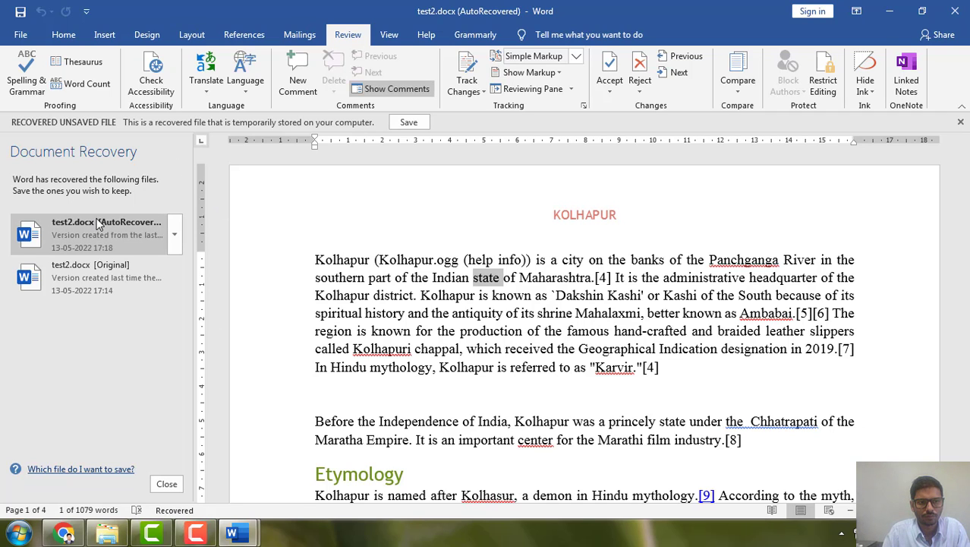
Try again to translate the whole recovered document online, and close the Translator page in the browser
drag(325, 260, 681, 376)
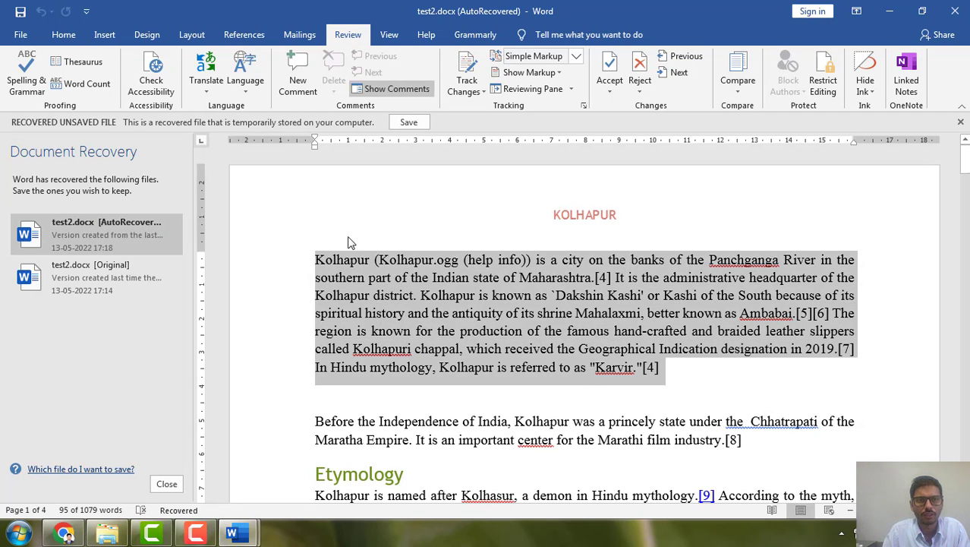
click(213, 90)
click(257, 116)
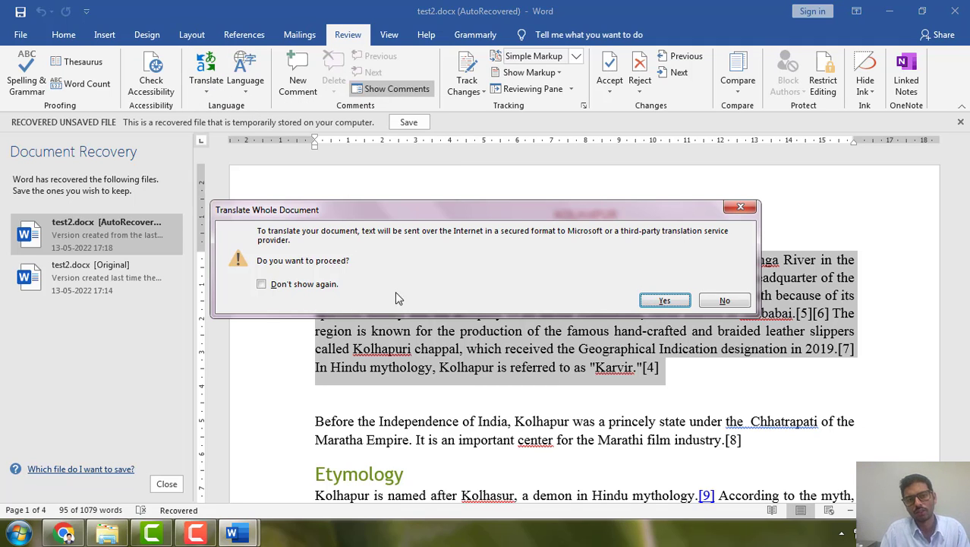
click(664, 302)
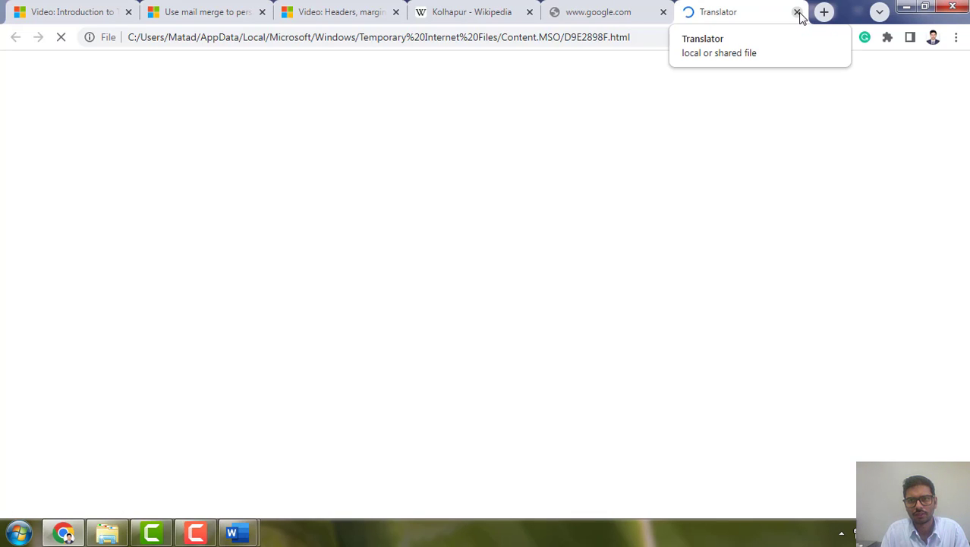
click(797, 13)
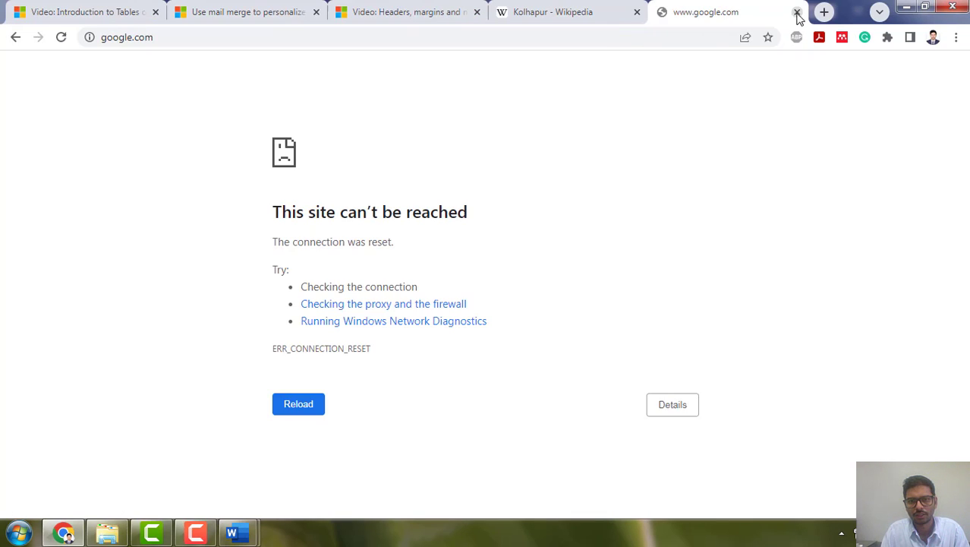
mouse_move(234, 531)
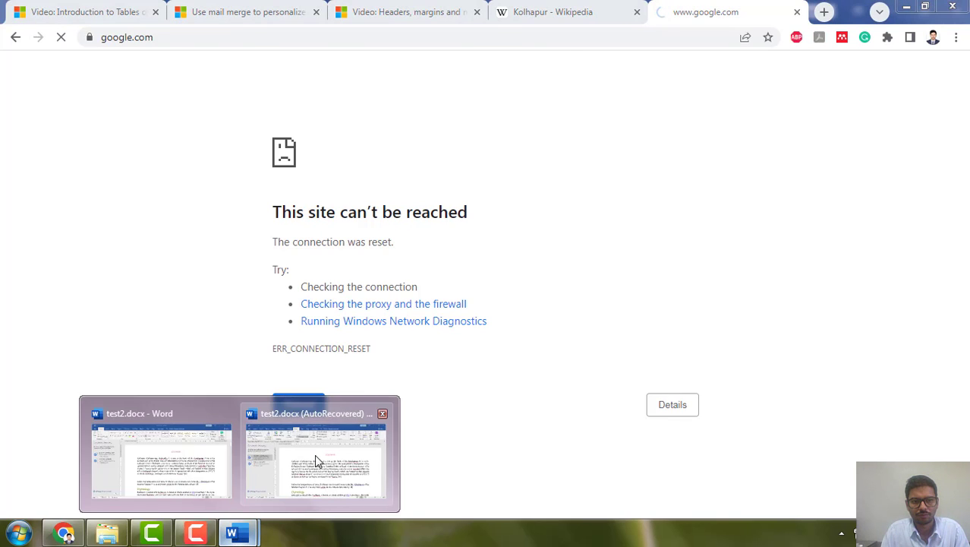
Switch back to the recovered Word document and translate its selected opening paragraph from English (United States) to Hindi
click(314, 456)
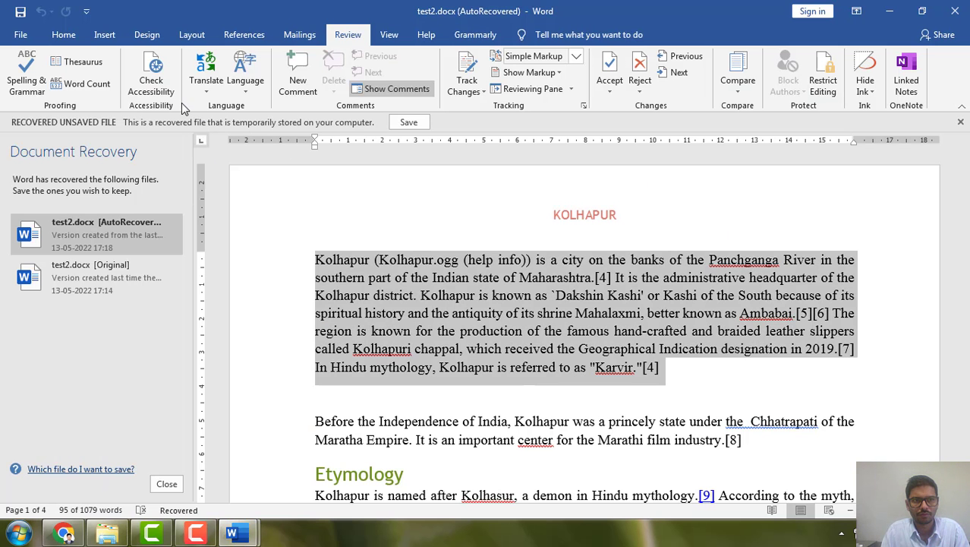
click(208, 85)
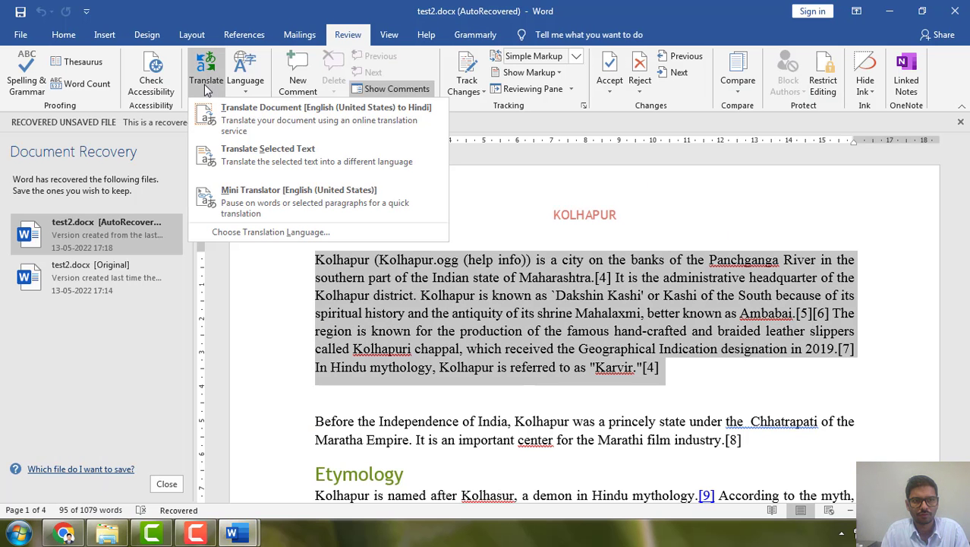
click(264, 157)
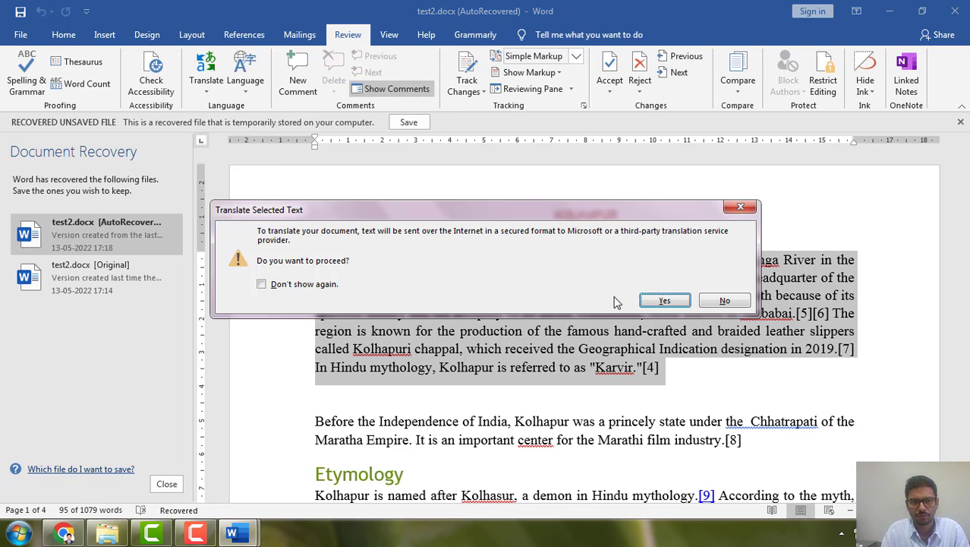
click(642, 300)
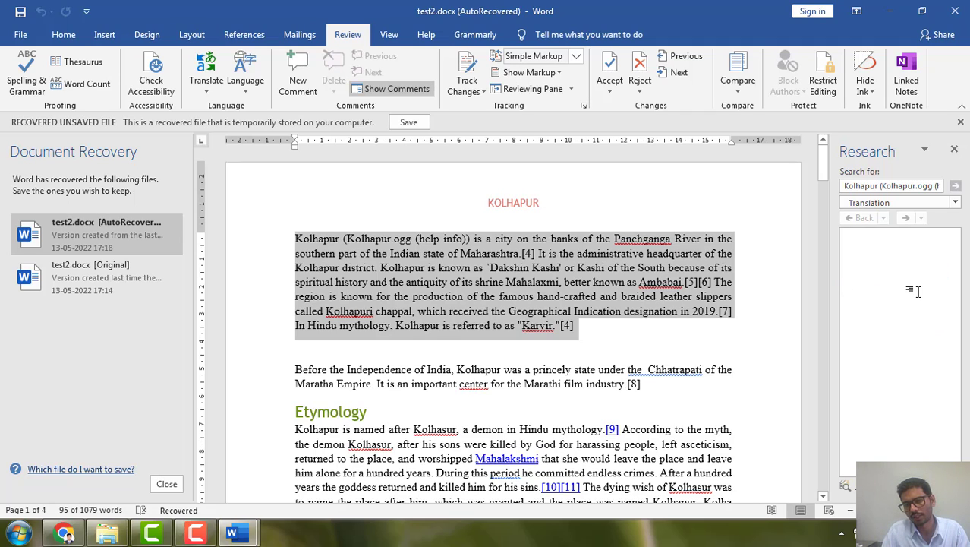
Review the available reference sources and target languages for the translation without changing them
click(954, 203)
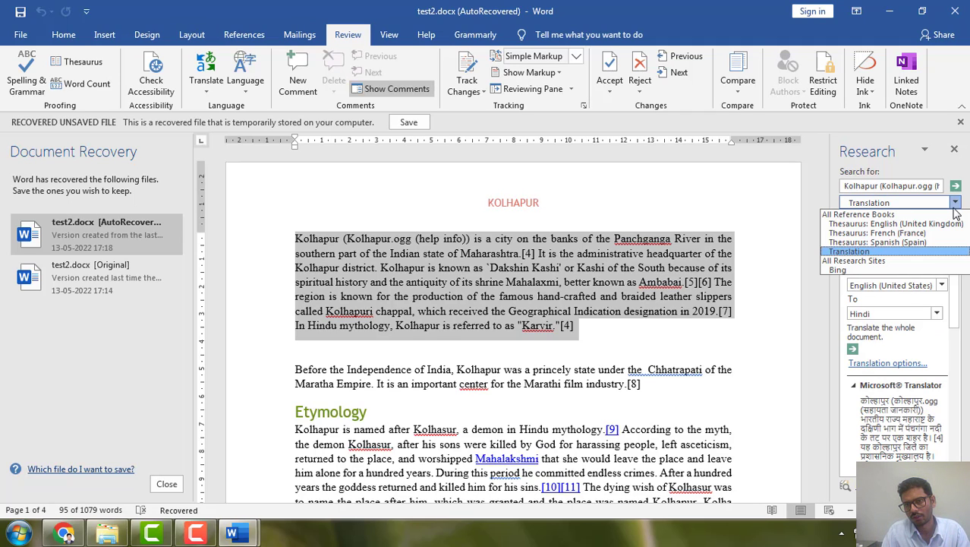
click(958, 204)
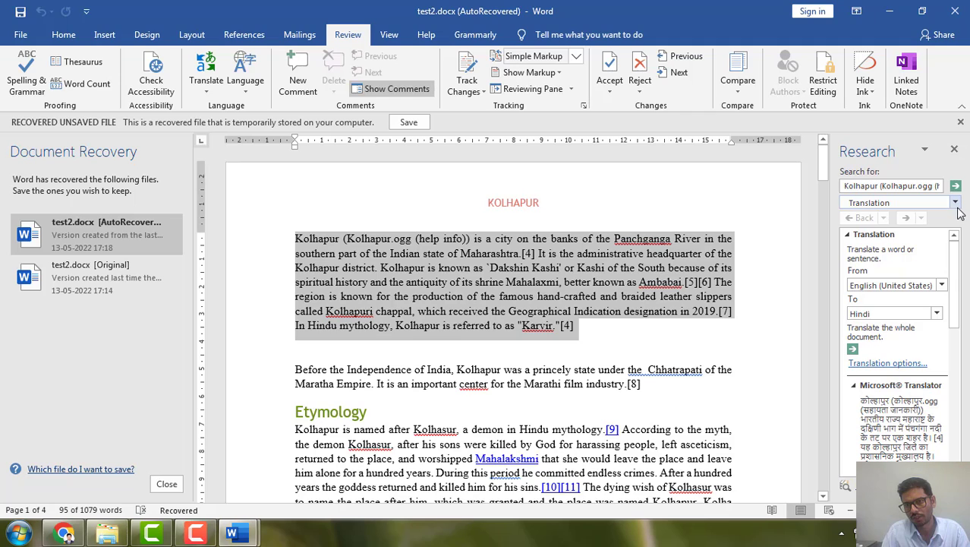
click(956, 205)
click(958, 203)
click(937, 319)
click(937, 319)
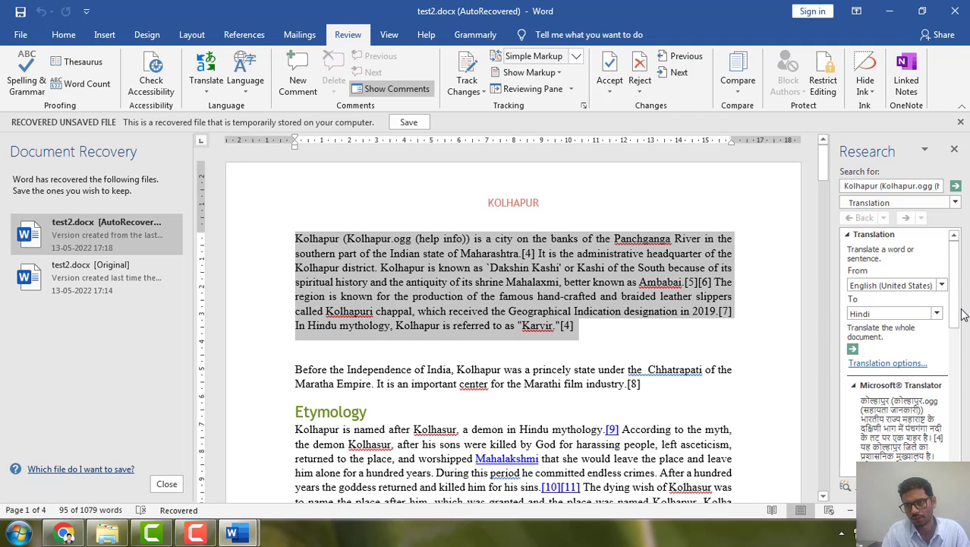
Replace the selected opening paragraph with its Hindi translation
drag(959, 314, 958, 391)
click(873, 403)
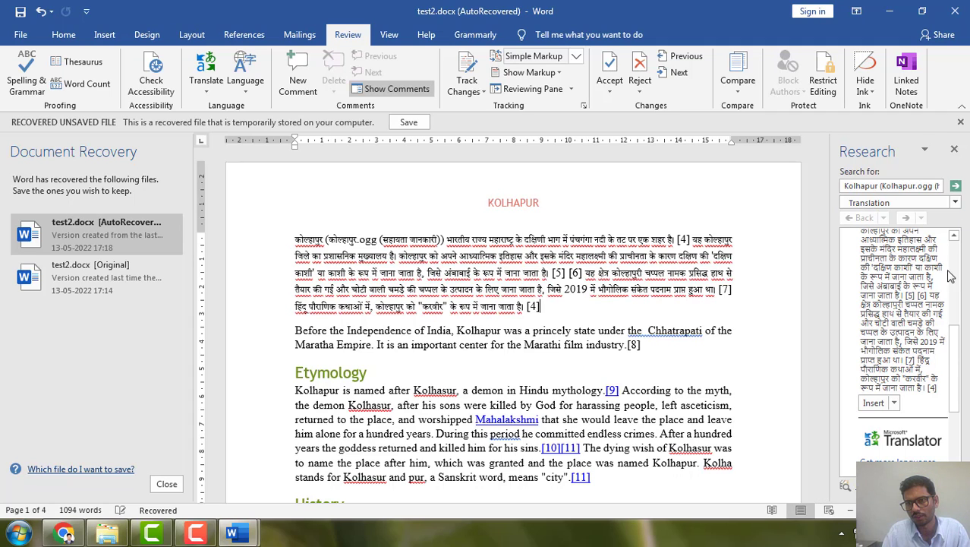
Set the target language for the opening paragraph's translation to Urdu (Pakistan)
drag(955, 361, 959, 261)
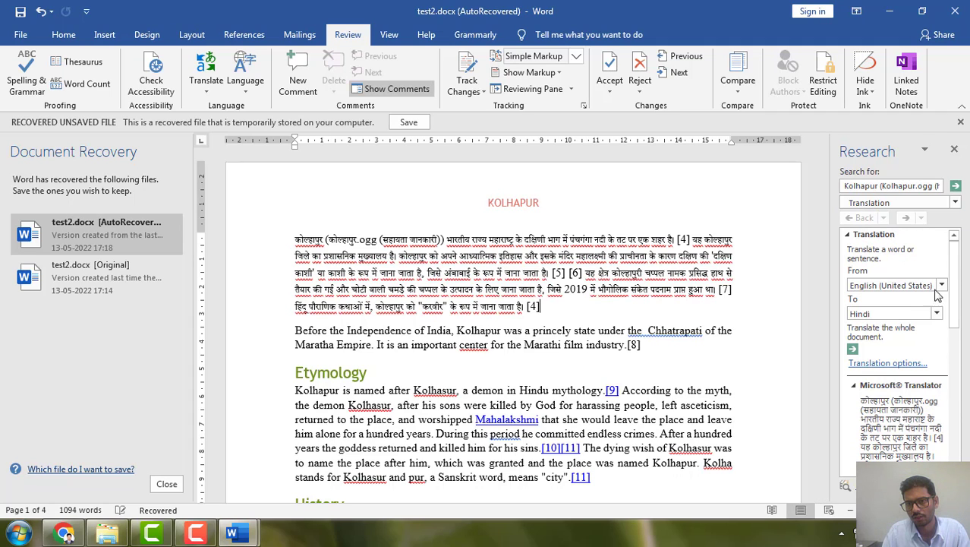
click(893, 316)
scroll(892, 402, down, 1)
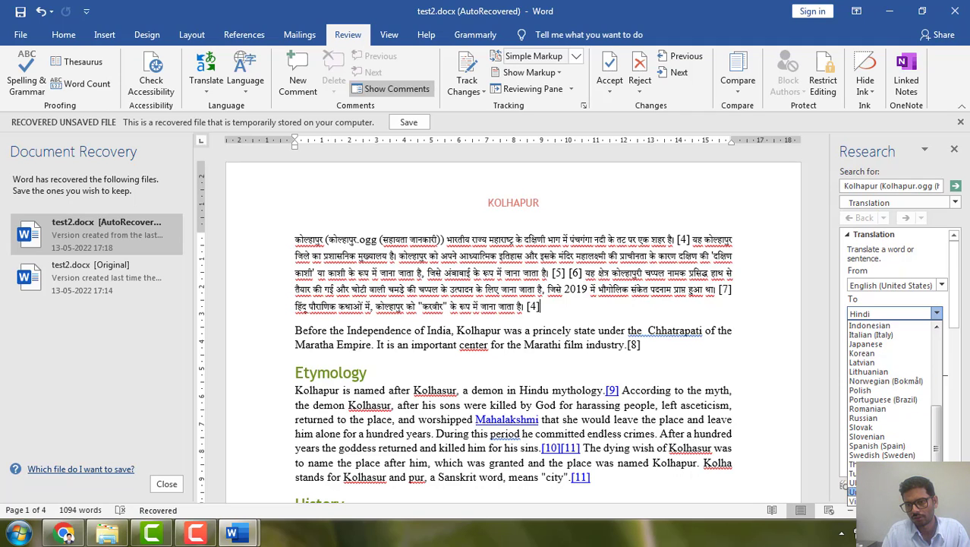
click(854, 491)
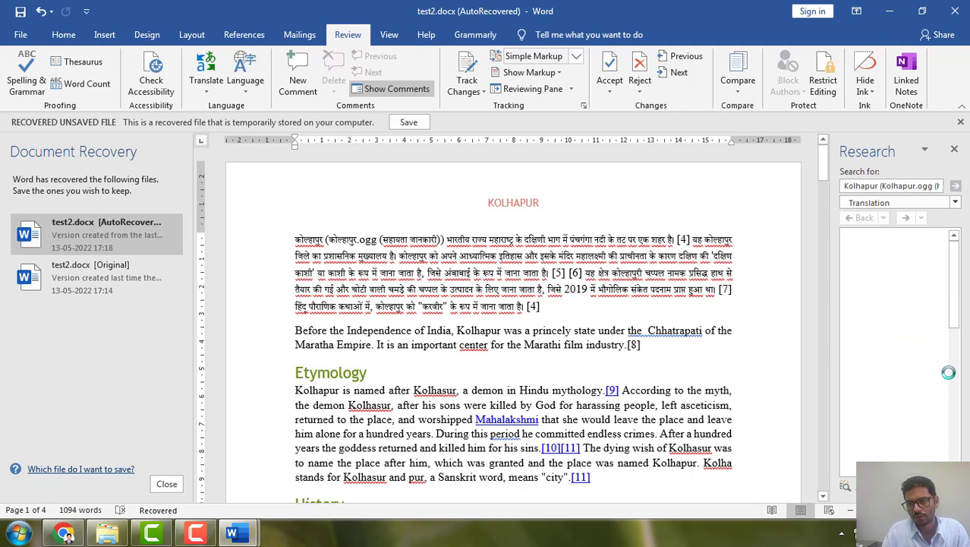
Insert the Urdu translation after the Hindi text and review it in the document
drag(955, 286, 954, 401)
click(873, 317)
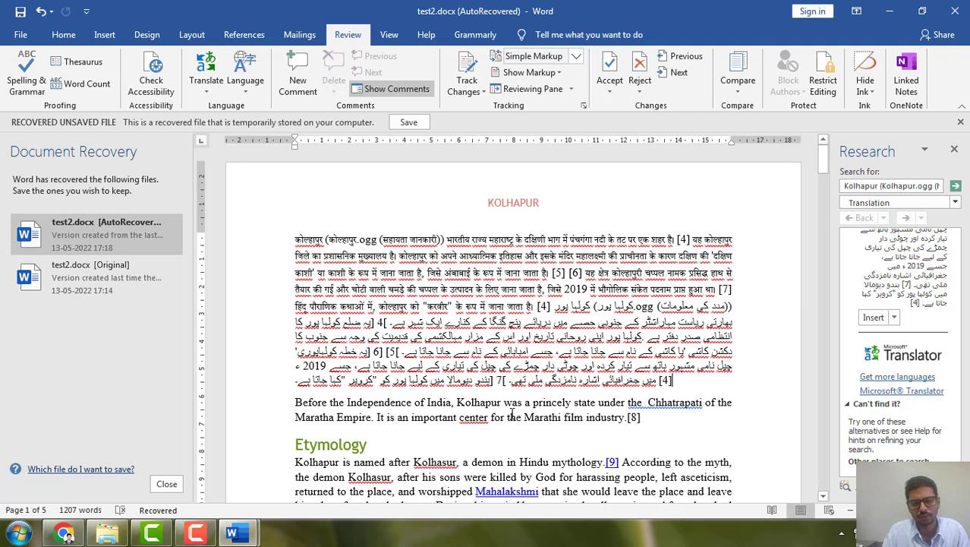
scroll(513, 410, down, 3)
scroll(513, 410, up, 3)
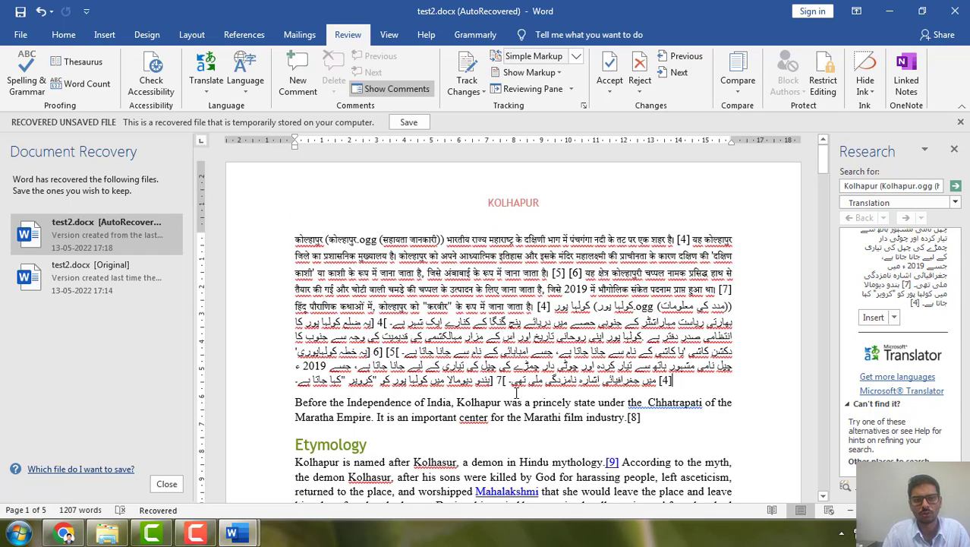
scroll(517, 393, down, 5)
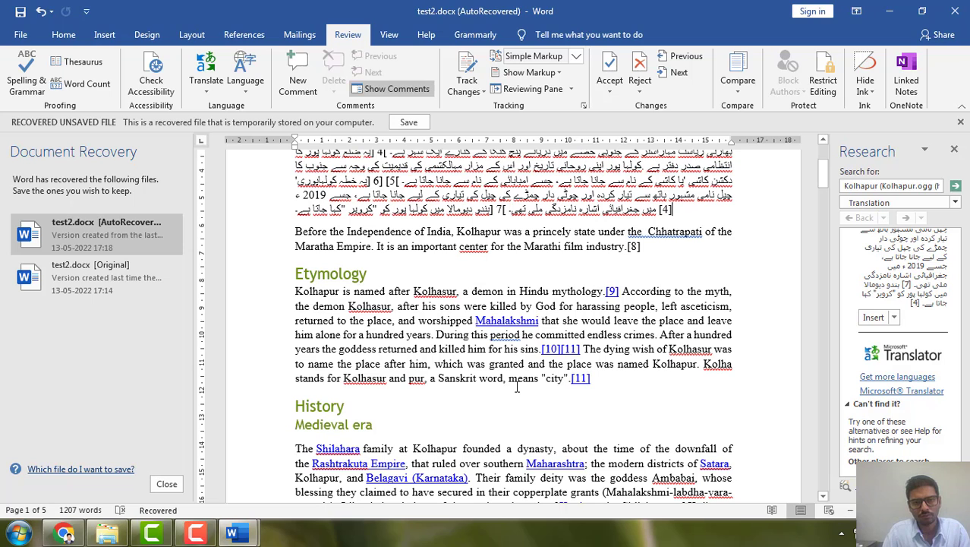
scroll(516, 387, up, 5)
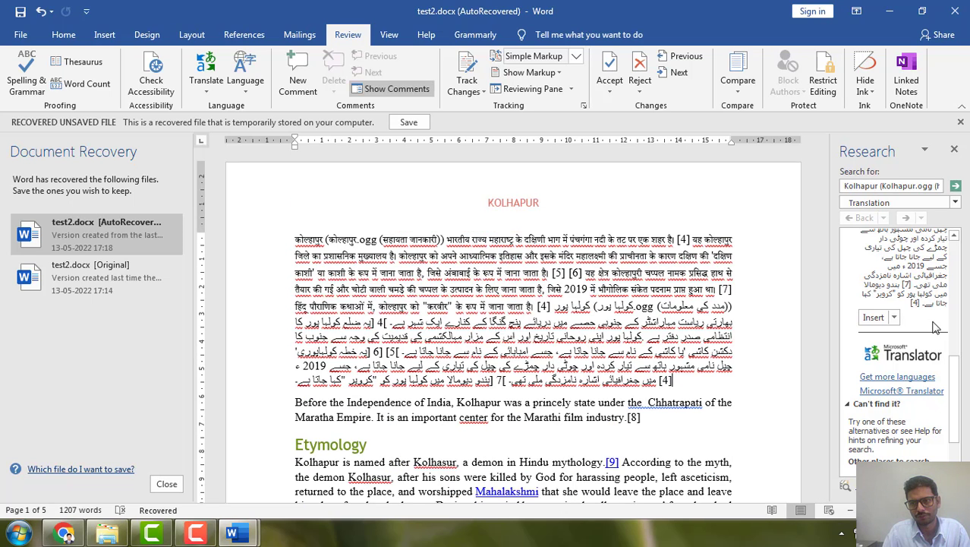
scroll(950, 365, up, 5)
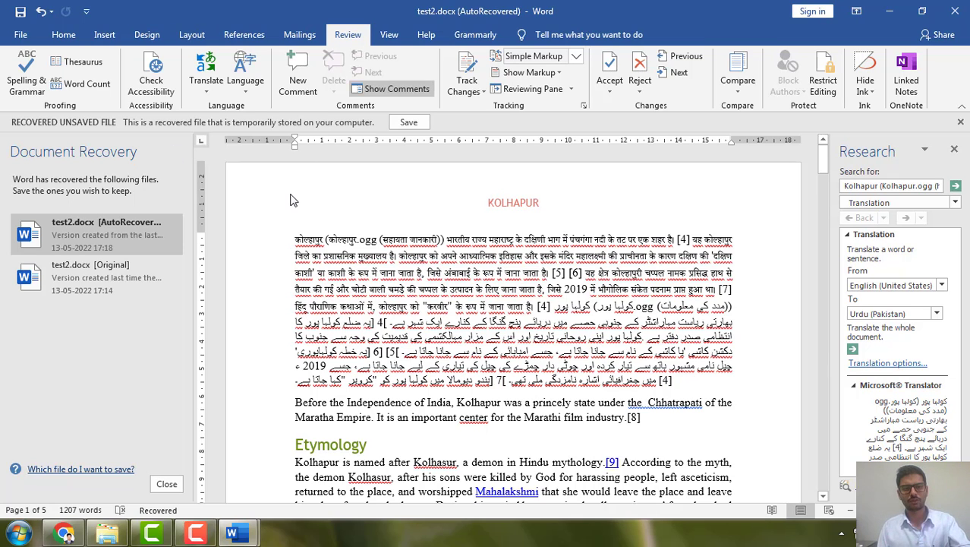
Undo the Urdu and Hindi insertions to restore the English opening paragraph
key(ctrl+z)
key(ctrl+z)
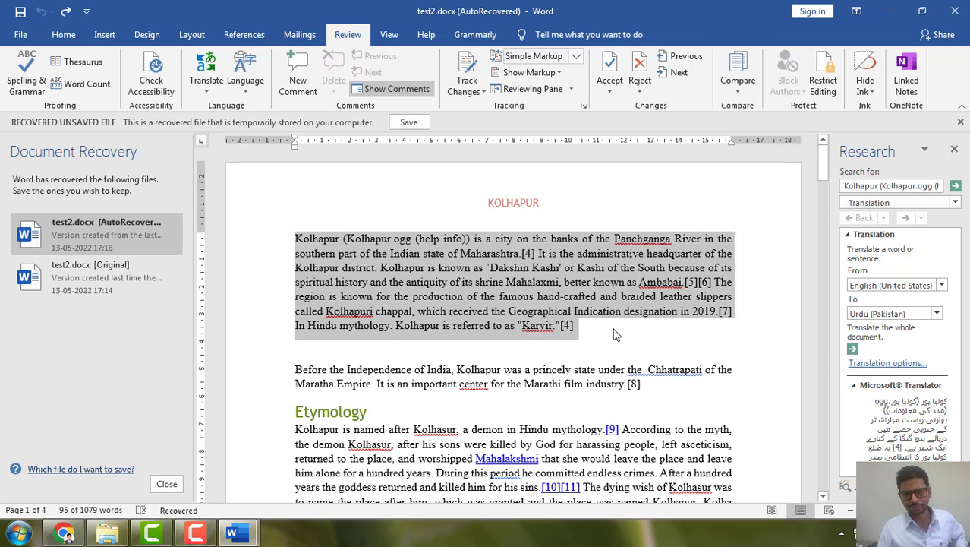
Insert the Urdu translation as a separate paragraph directly below the English opening paragraph
click(615, 335)
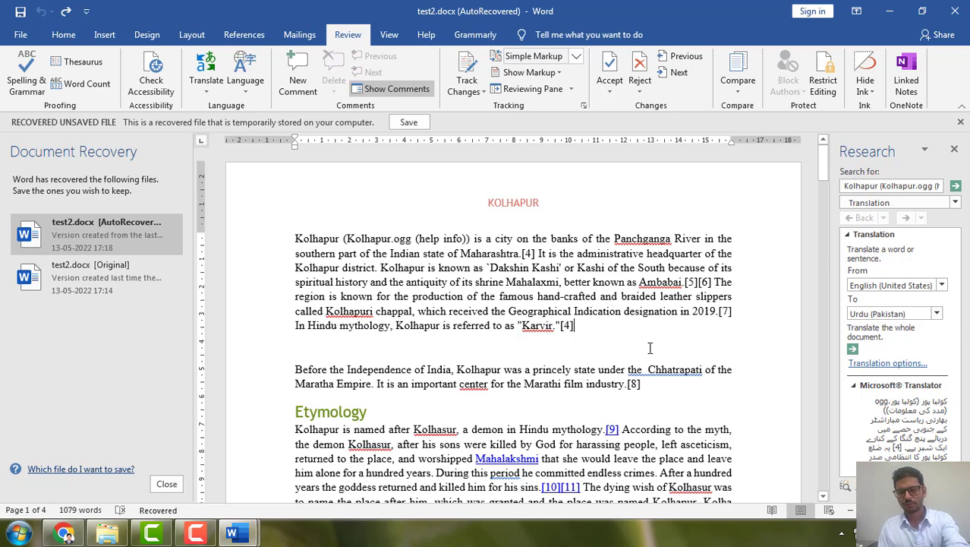
scroll(769, 361, down, 4)
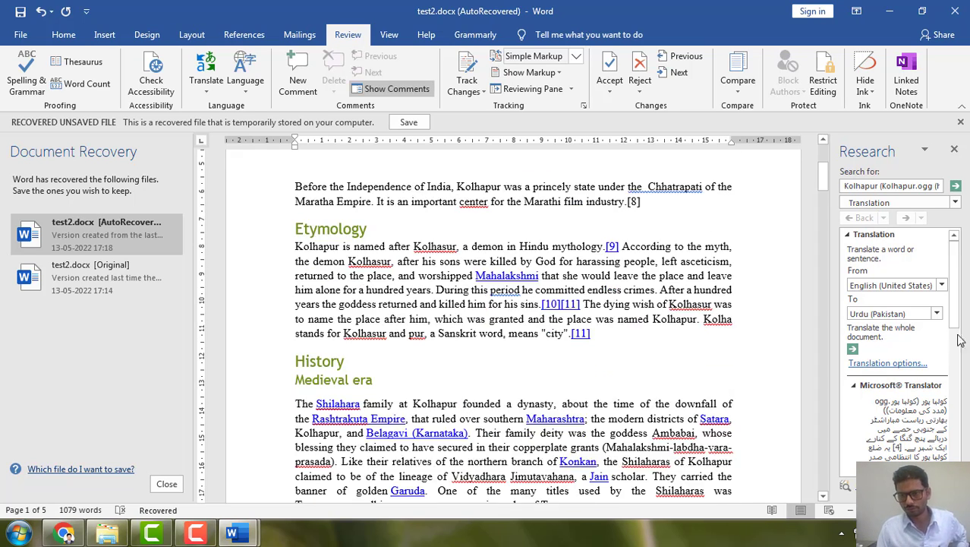
scroll(953, 334, down, 5)
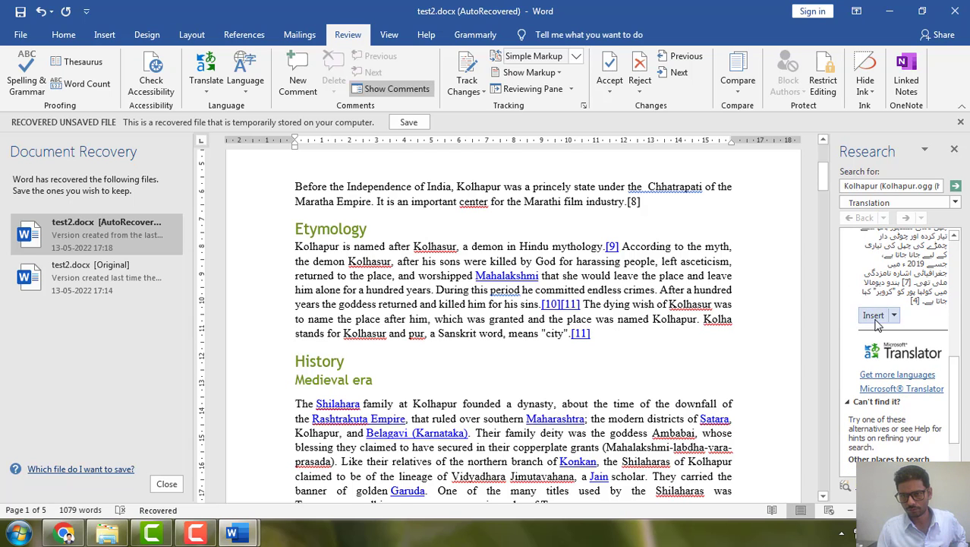
click(874, 317)
scroll(581, 320, up, 4)
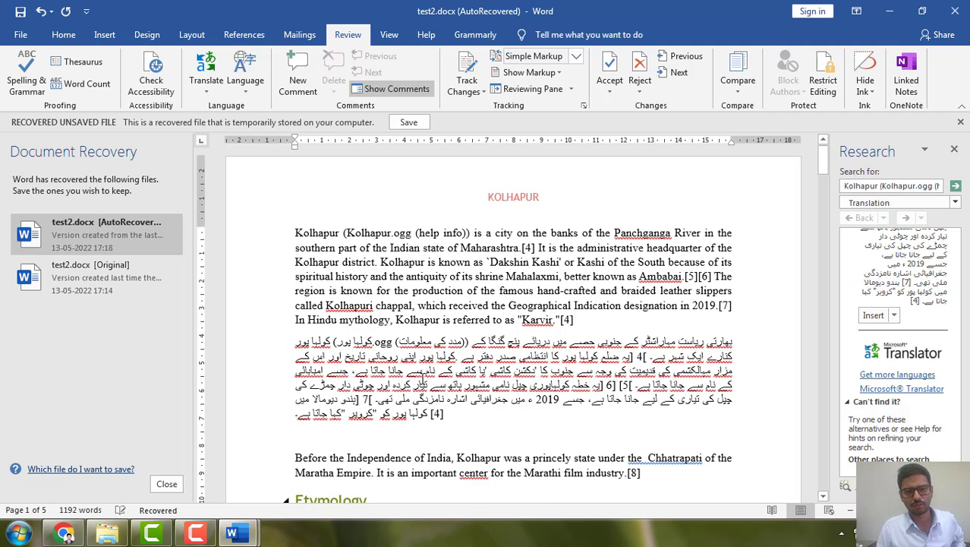
scroll(423, 380, up, 1)
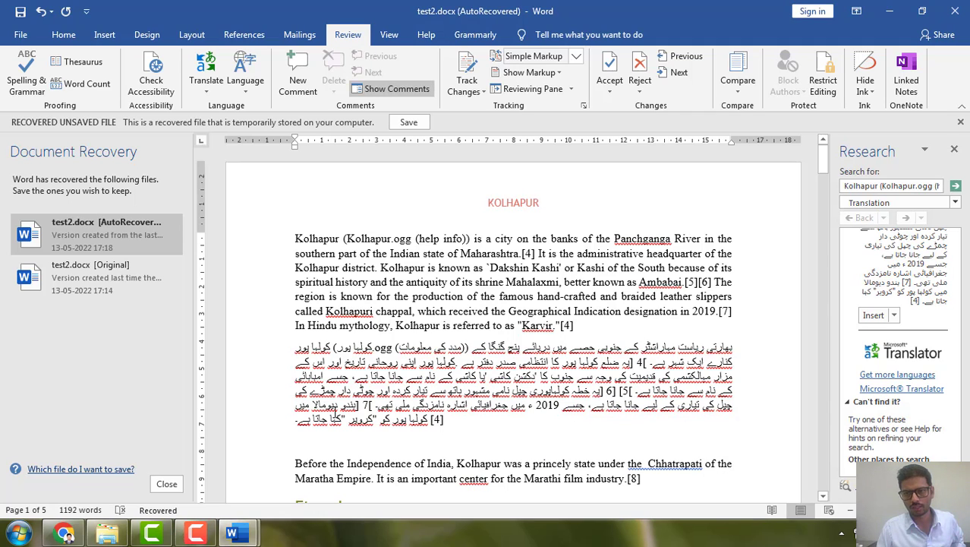
Hide the ruler and close the Research pane
click(385, 36)
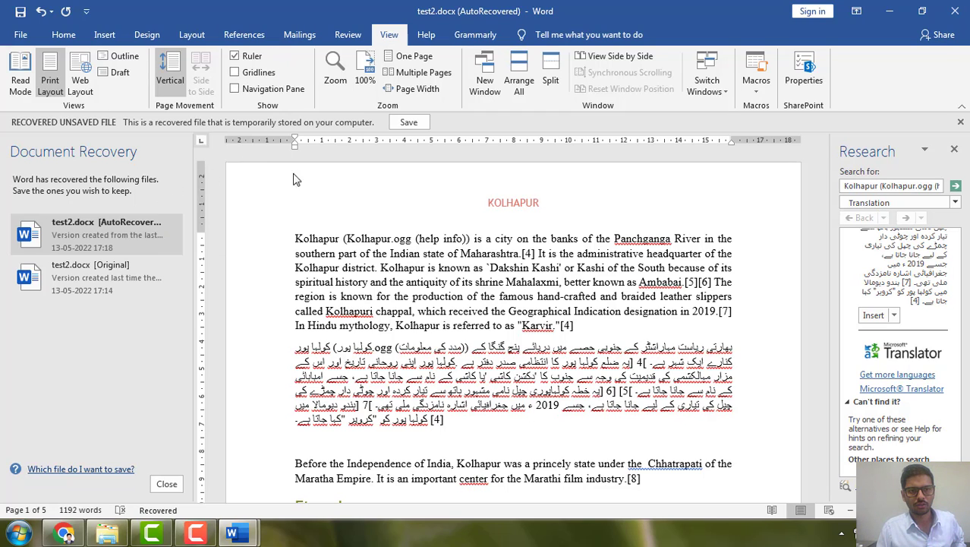
click(235, 58)
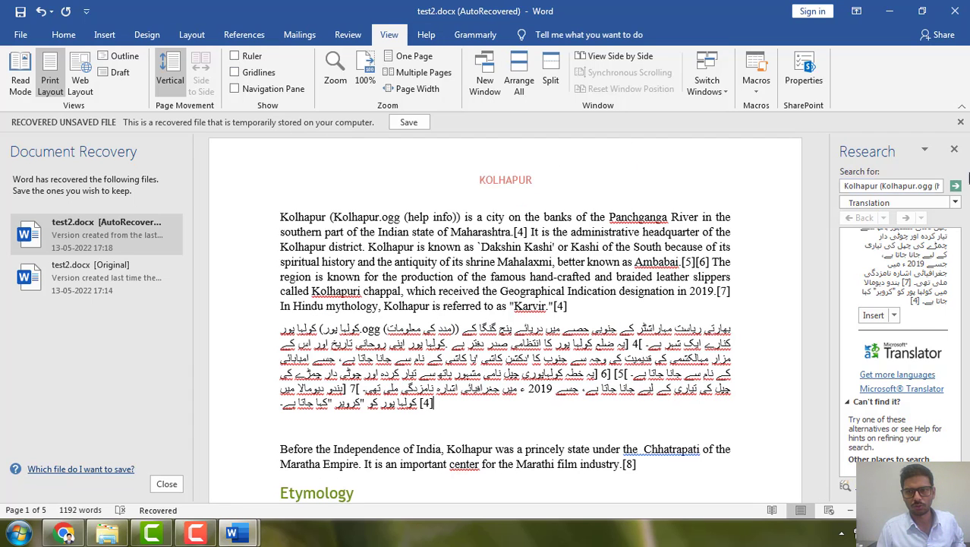
click(956, 149)
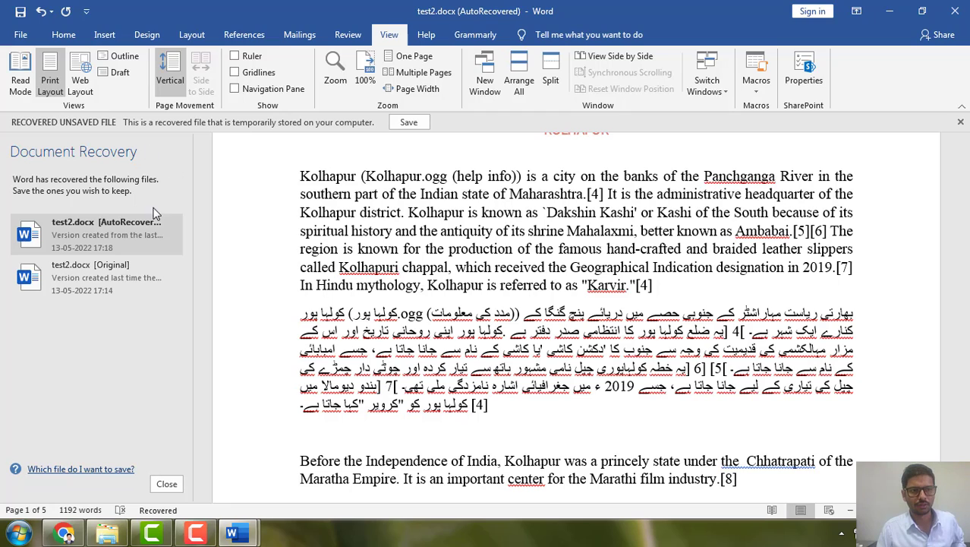
click(174, 235)
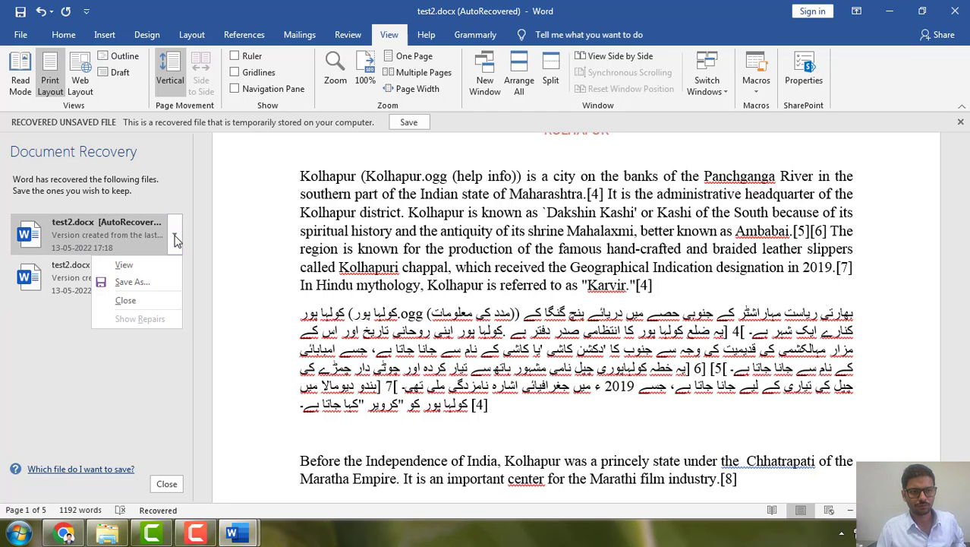
click(139, 299)
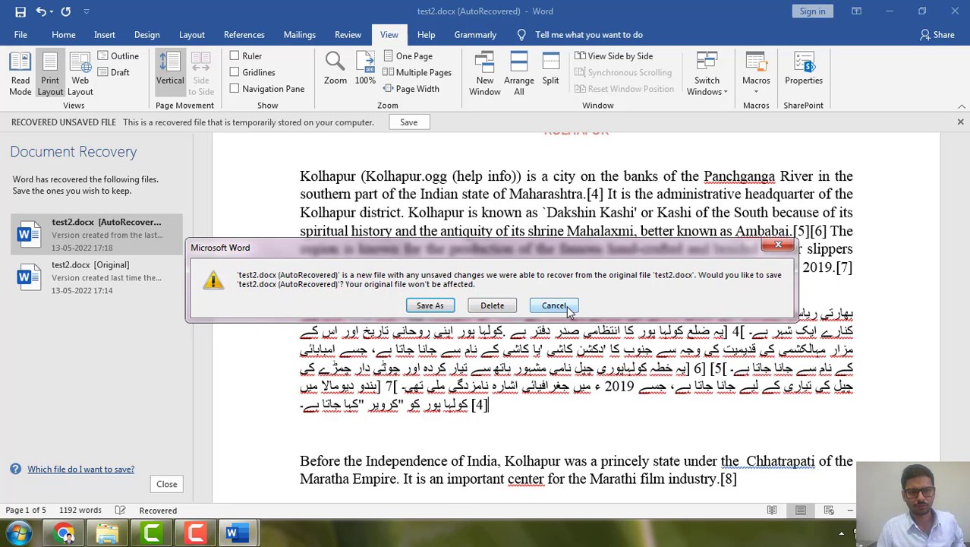
click(568, 311)
click(174, 235)
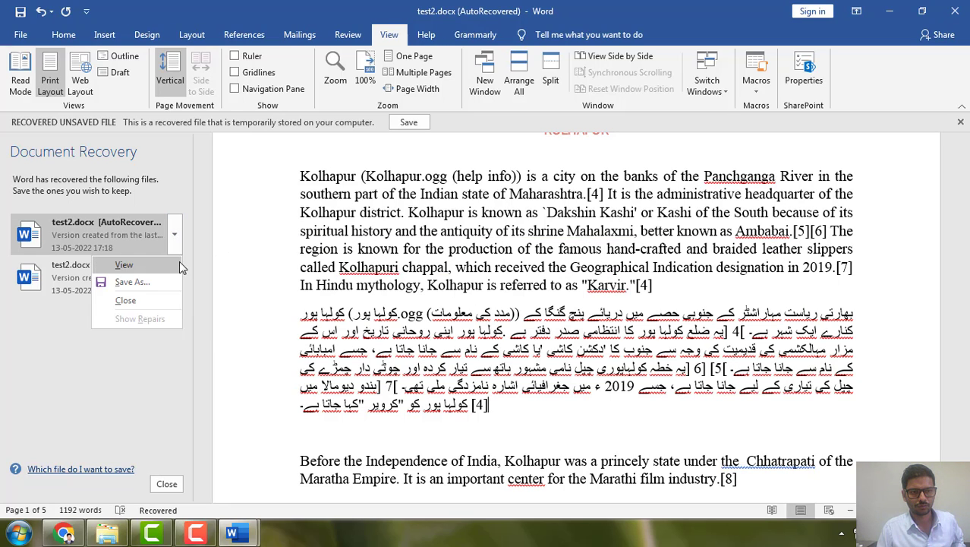
click(134, 282)
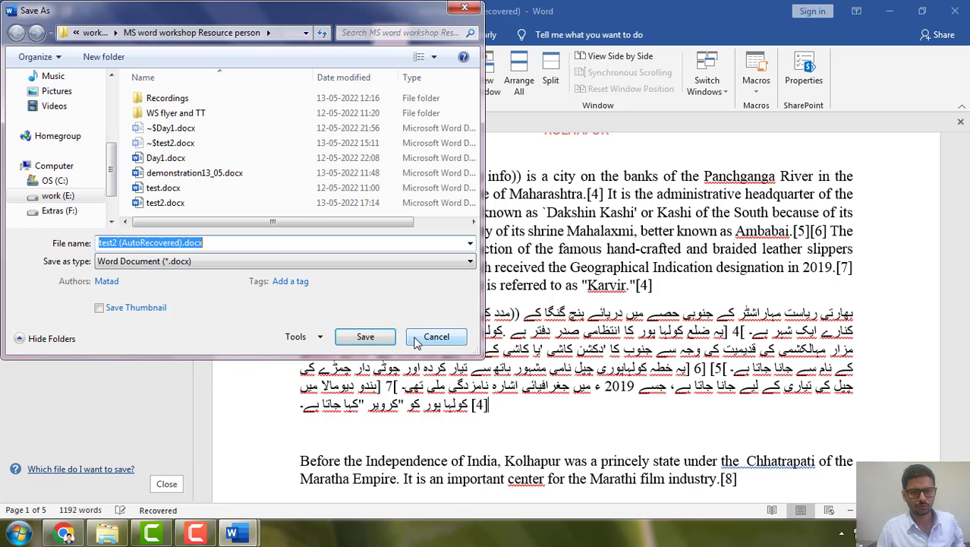
click(438, 338)
Try to save the recovered document over the existing test2.docx file, and cancel the save
click(174, 234)
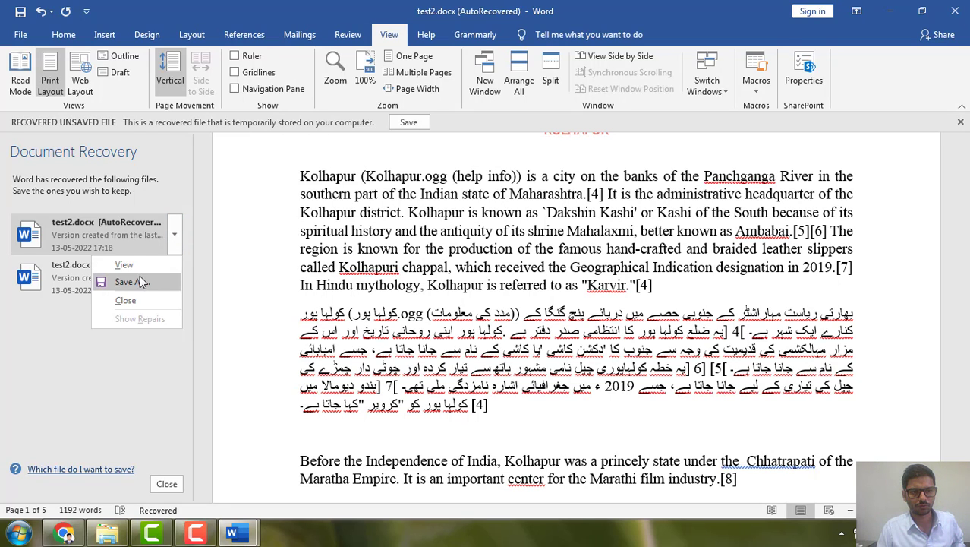
click(136, 281)
click(176, 202)
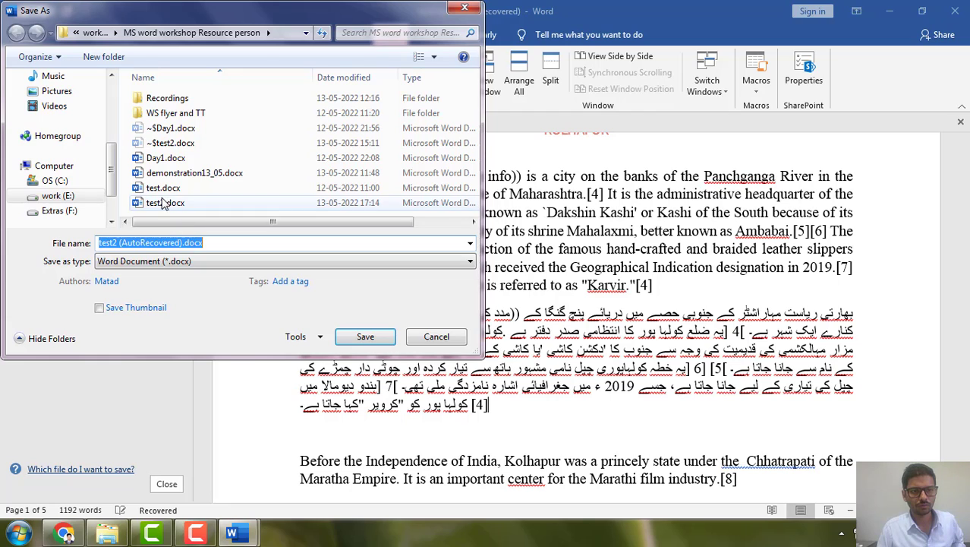
click(362, 338)
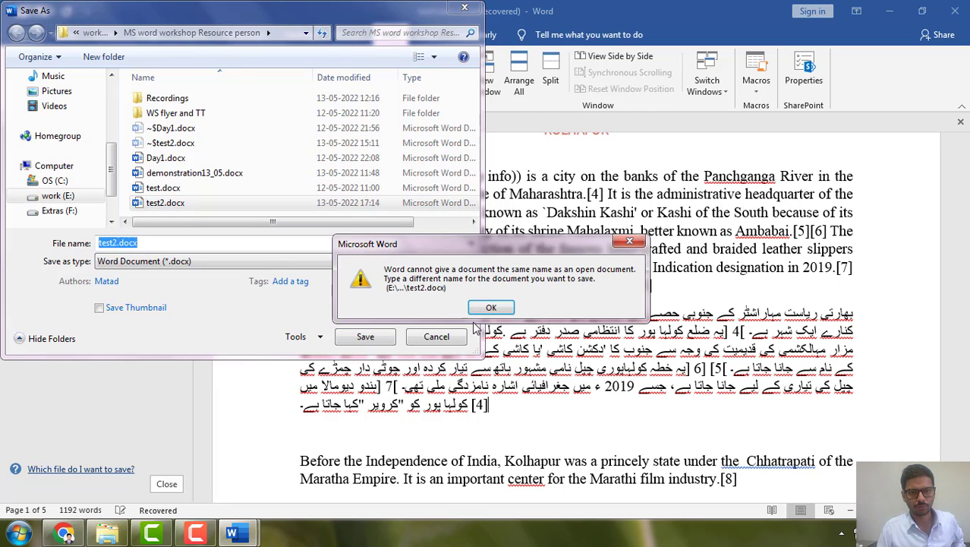
click(491, 308)
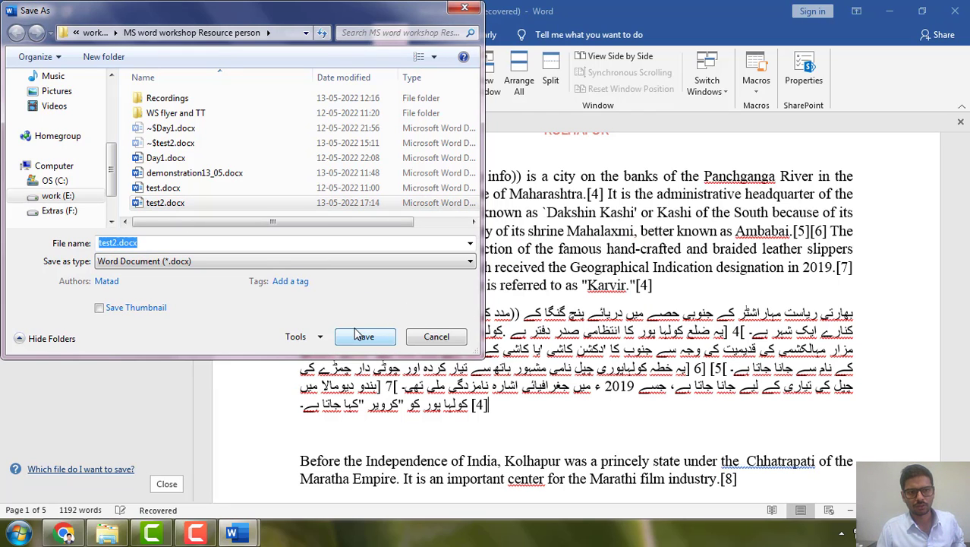
click(435, 337)
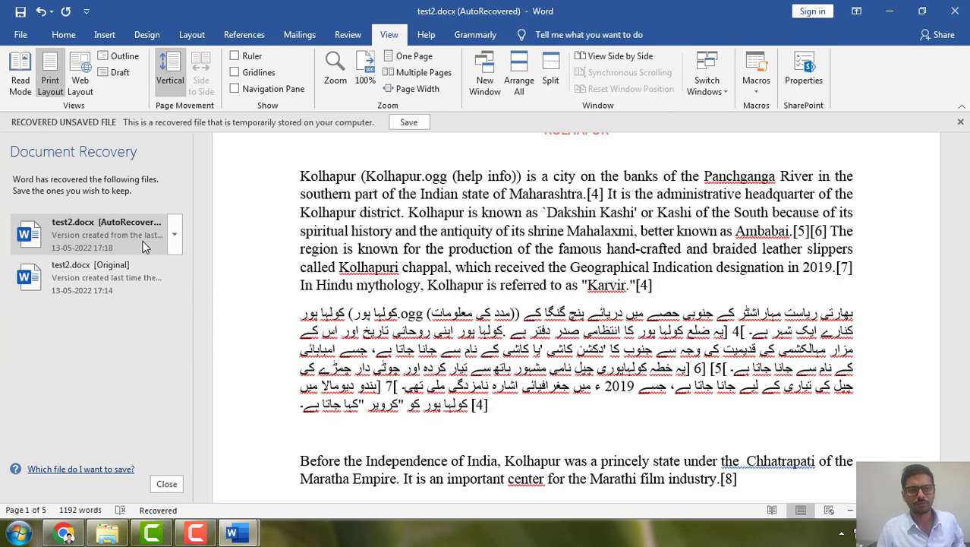
Switch to the window with the original, last saved test2.docx and close it
mouse_move(243, 534)
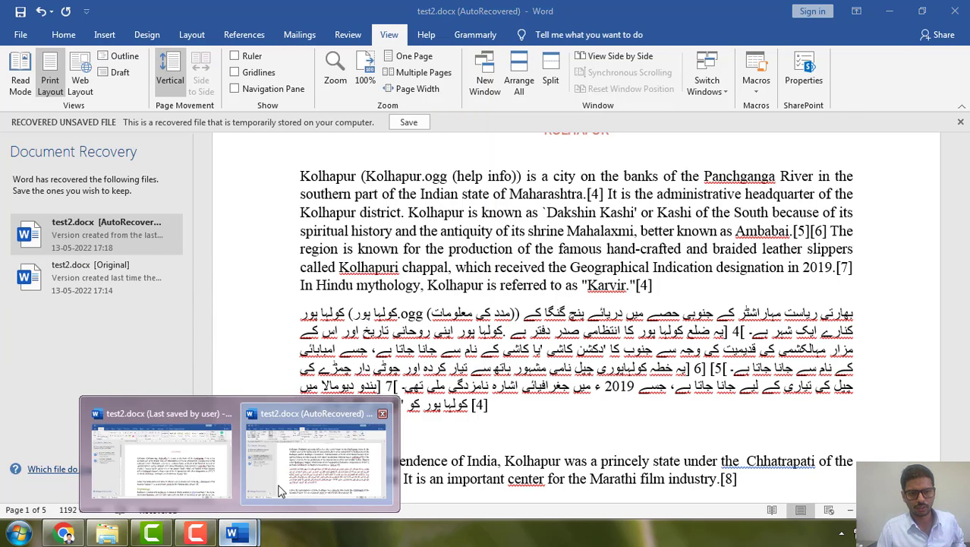
click(193, 459)
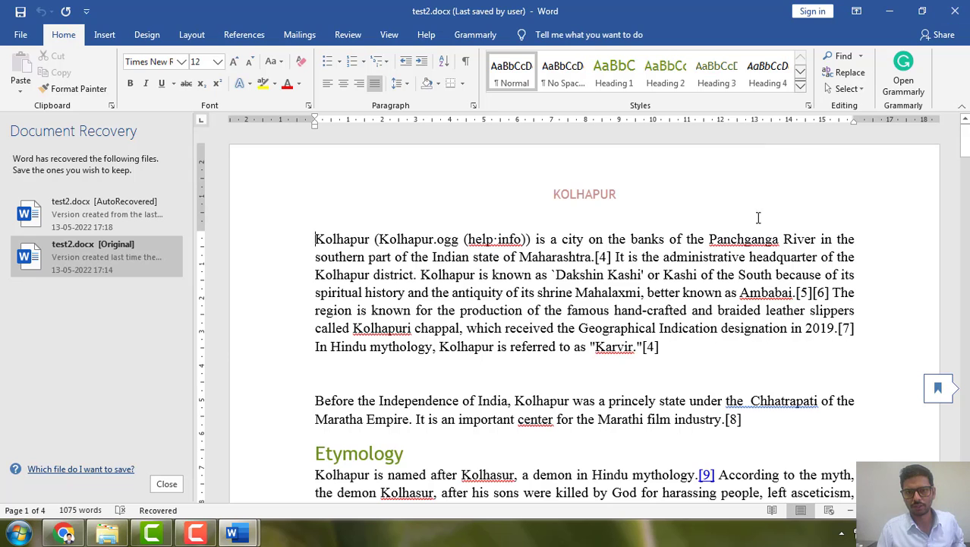
click(959, 13)
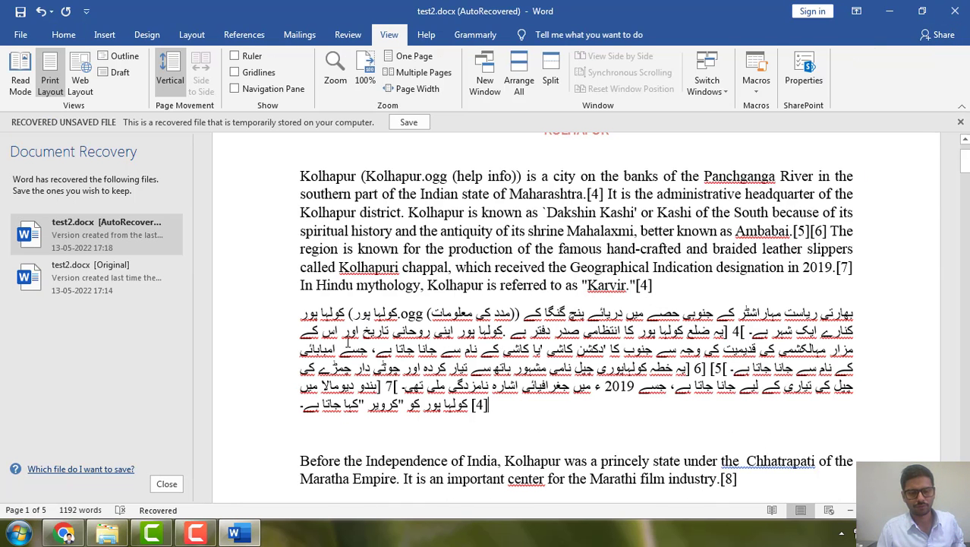
Save the recovered document as a separate Word file named test2 (AutoRecovered).docx in the same folder
scroll(378, 253, up, 1)
click(174, 234)
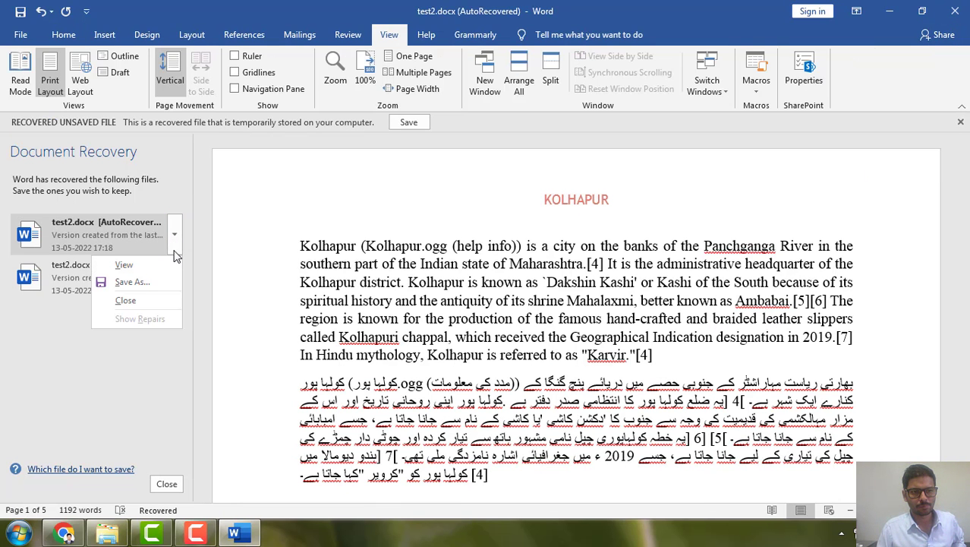
click(155, 288)
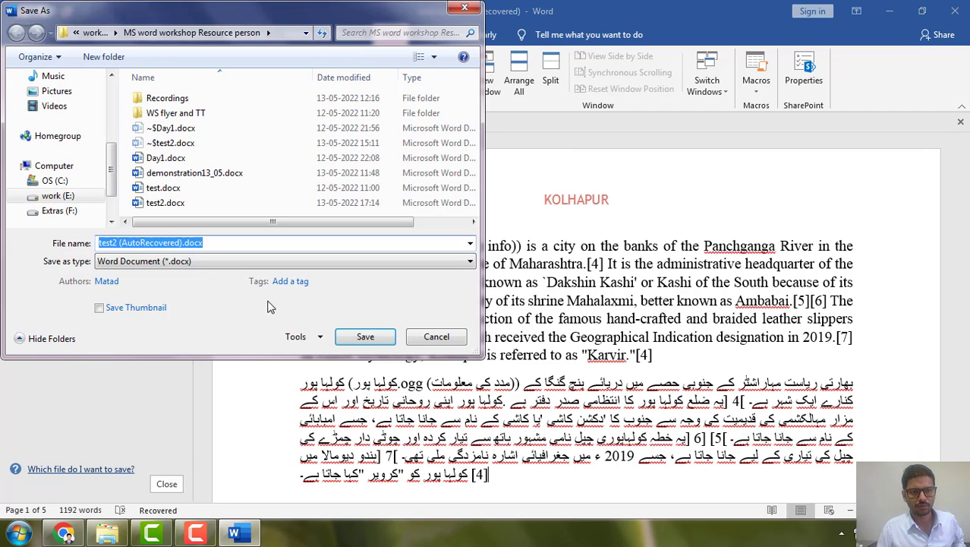
click(370, 336)
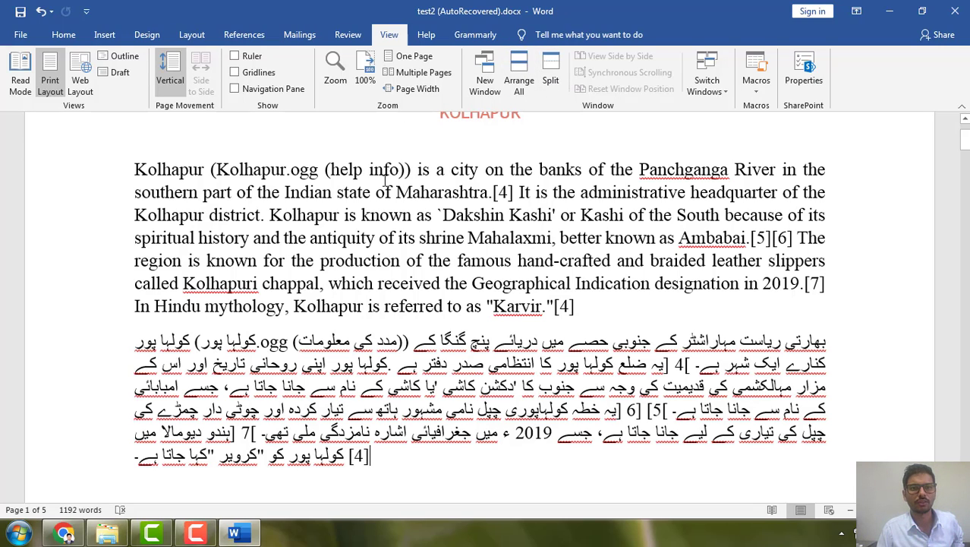
Show the ruler and use it to slightly reduce the top margin above the opening paragraph
click(235, 57)
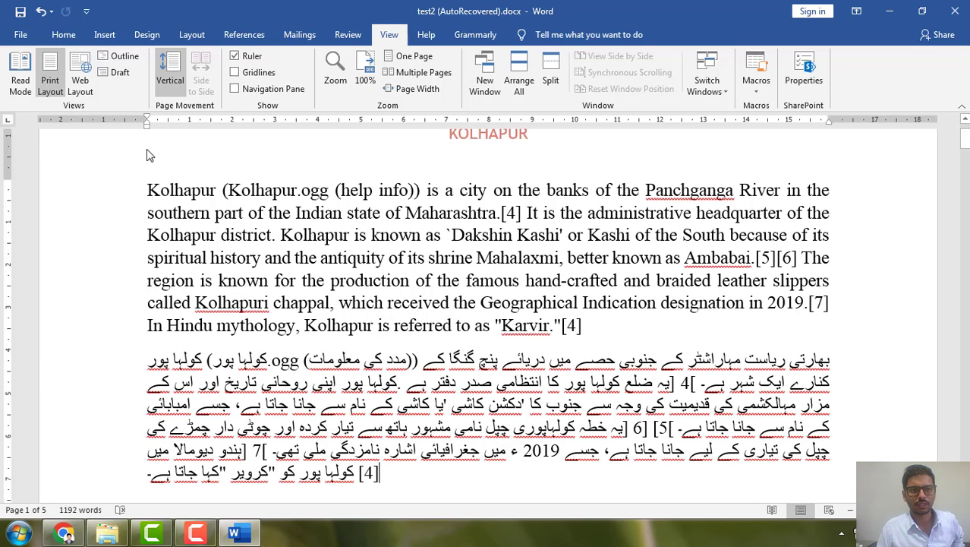
mouse_move(4, 181)
mouse_down()
mouse_move(9, 210)
mouse_move(9, 168)
mouse_up()
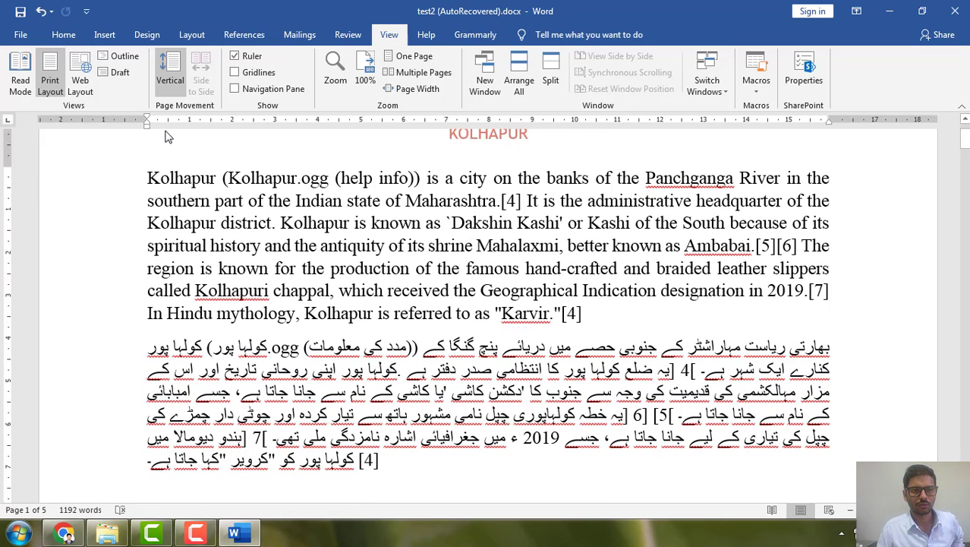
mouse_move(155, 133)
mouse_down()
mouse_move(209, 138)
mouse_move(129, 147)
mouse_move(151, 148)
mouse_up()
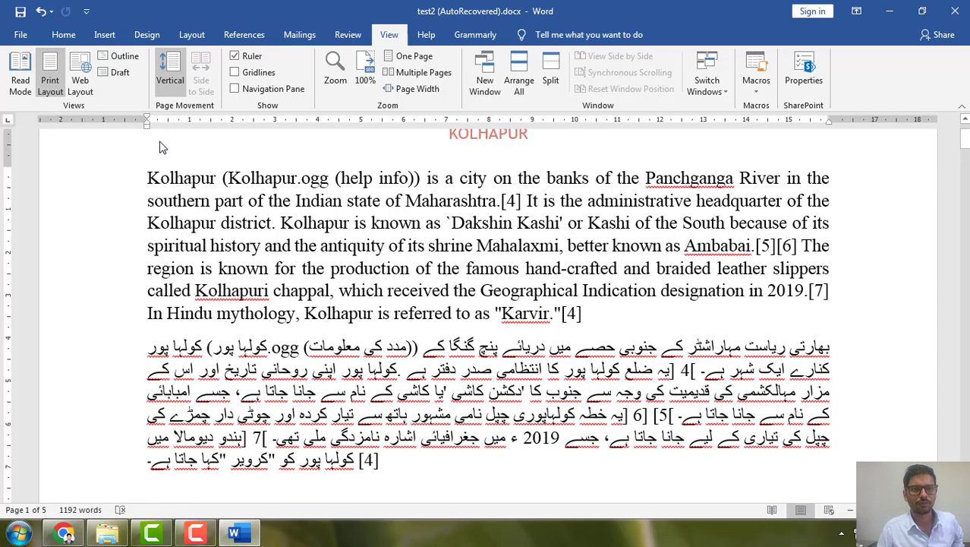
Display the gridlines, look over the first page with them, and hide them again
click(235, 73)
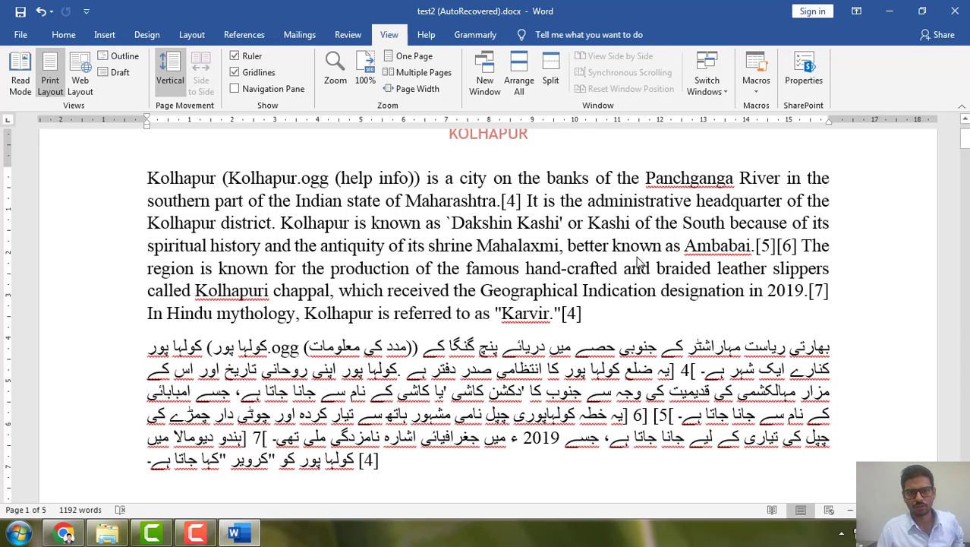
scroll(499, 227, up, 2)
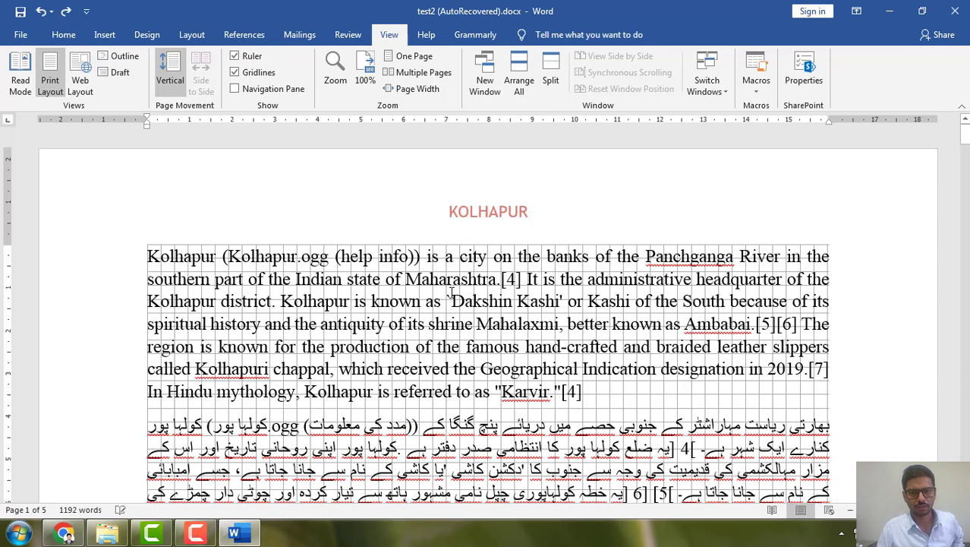
scroll(529, 279, down, 6)
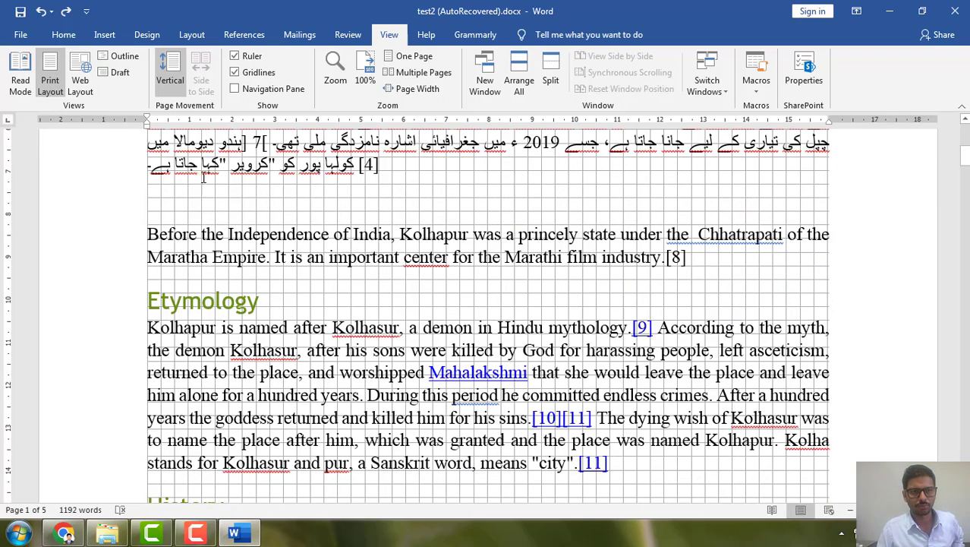
click(235, 72)
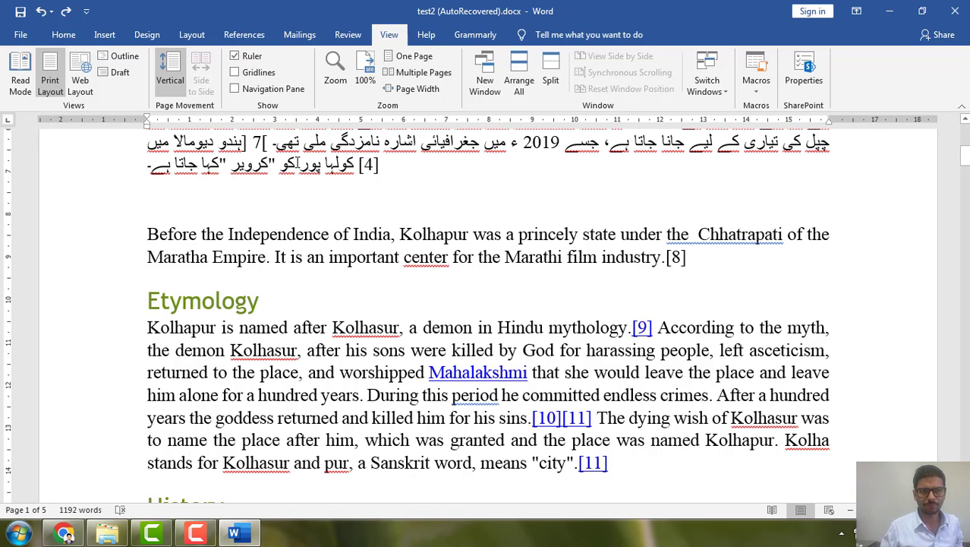
Show the Navigation pane and jump between the Etymology and History headings, ending at Scriptural records
click(235, 89)
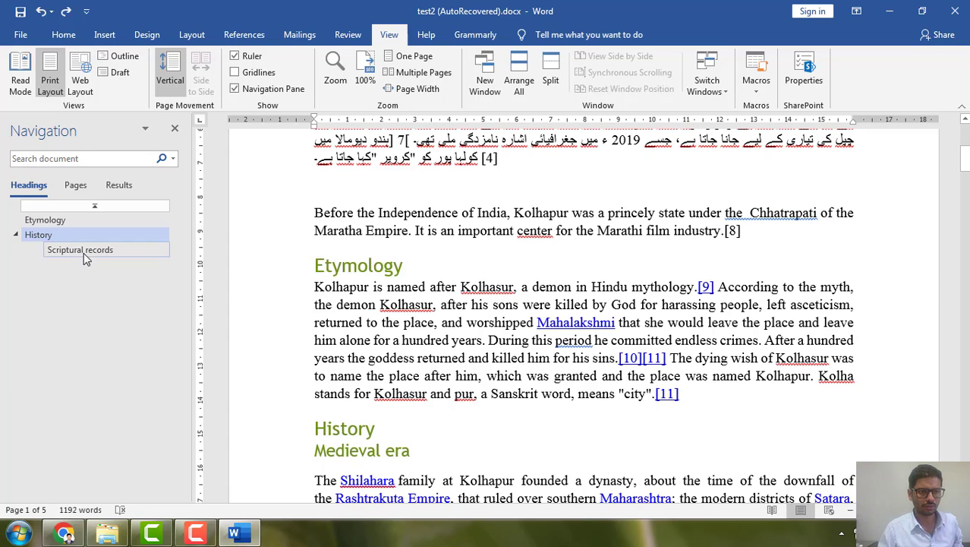
click(41, 235)
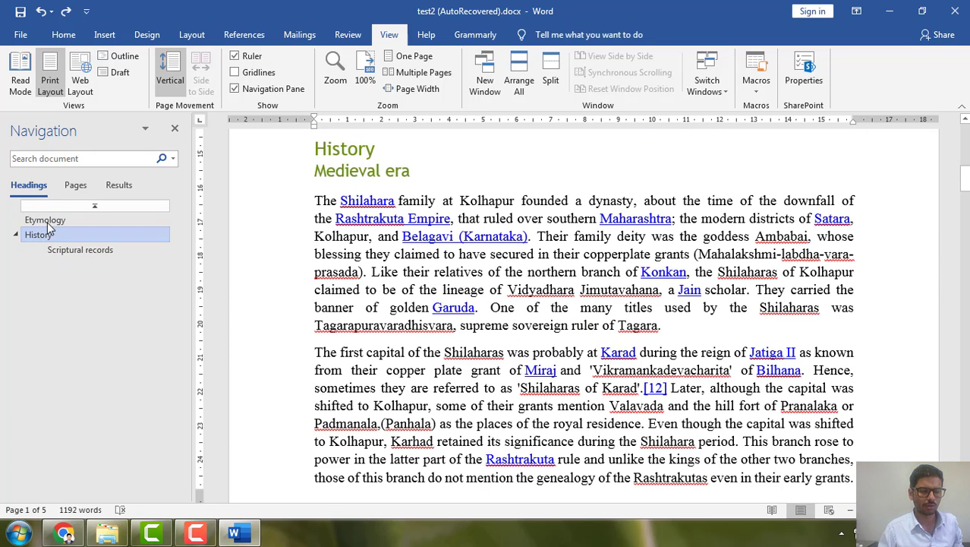
click(43, 222)
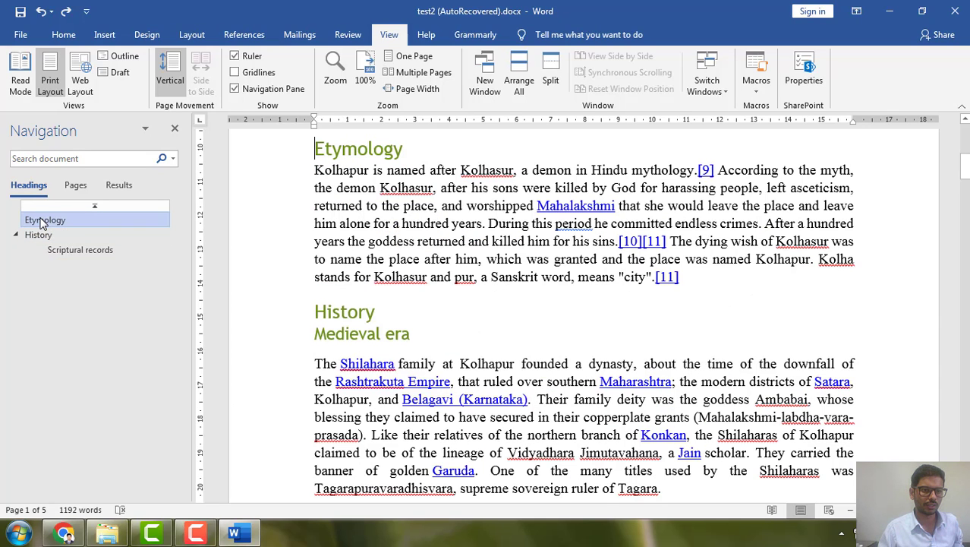
click(39, 236)
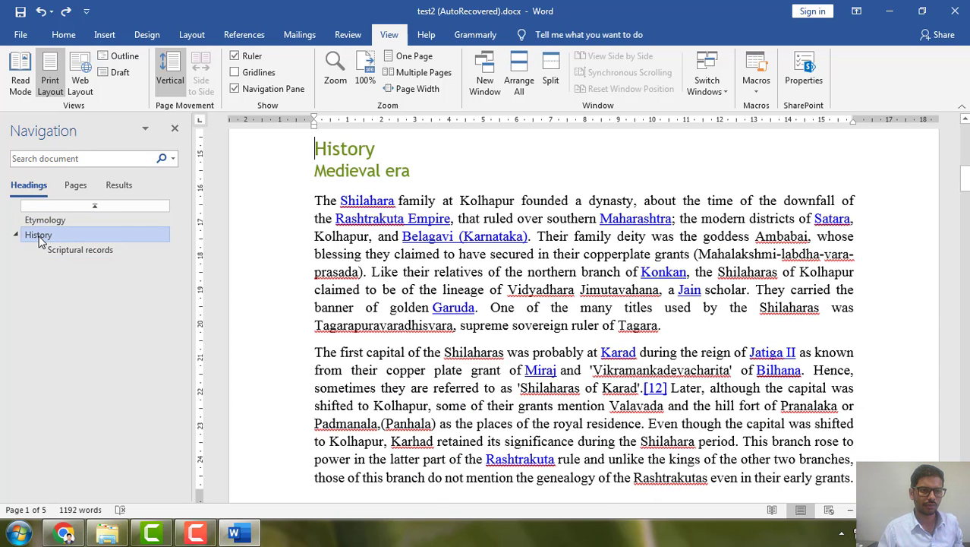
click(16, 236)
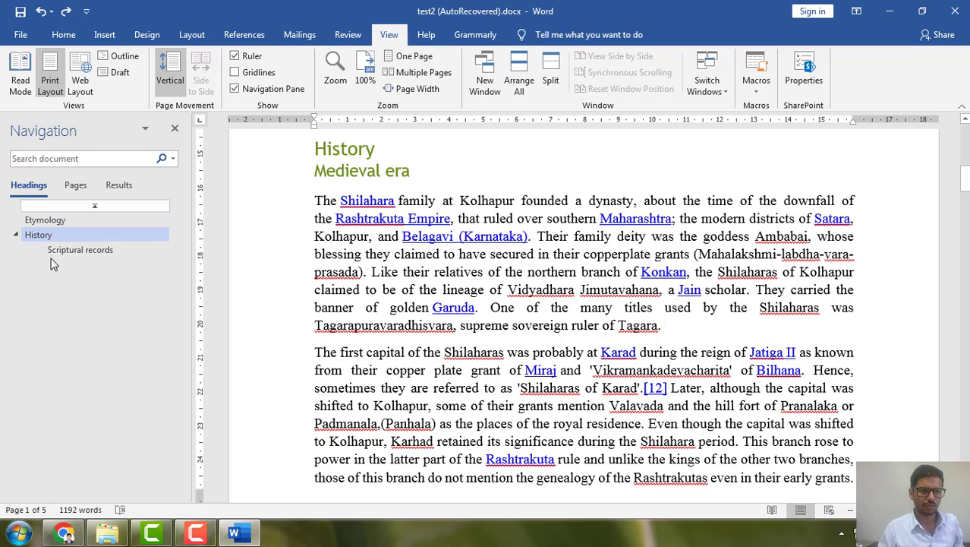
click(70, 252)
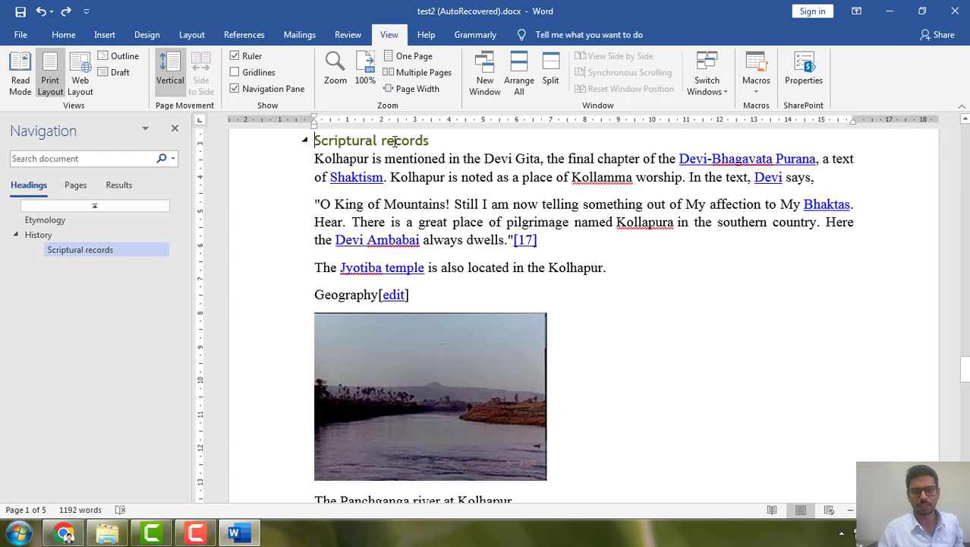
View the Navigation pane's page thumbnails and search results views, and return to the headings view
click(74, 186)
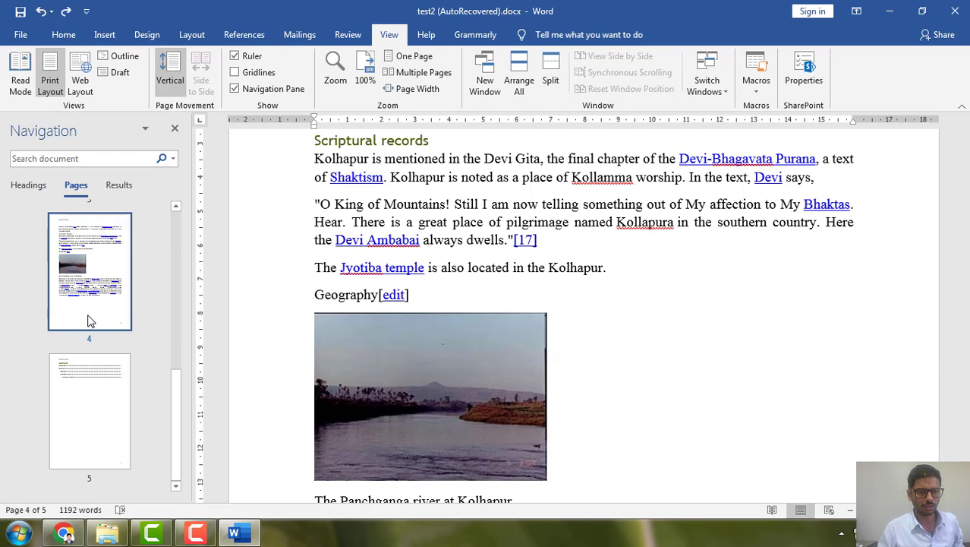
click(124, 185)
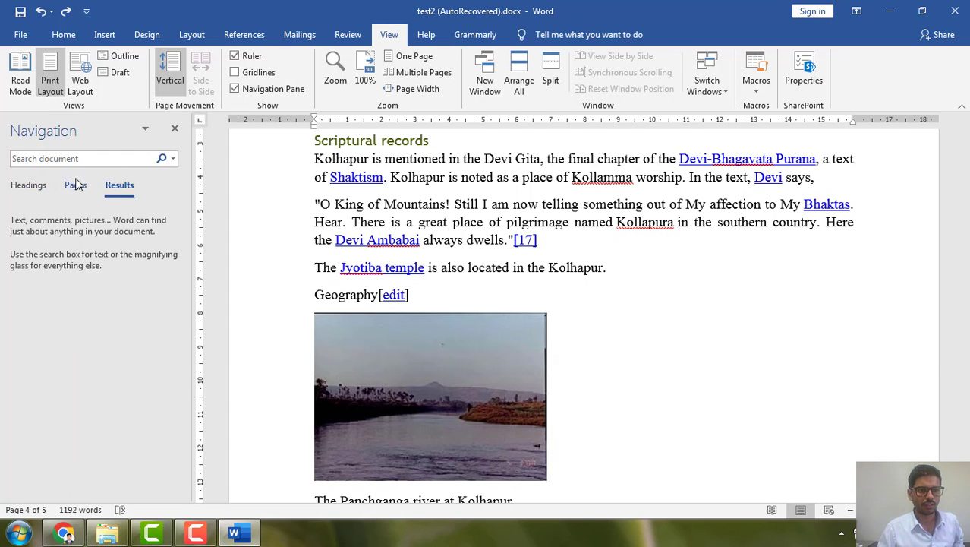
click(77, 185)
click(17, 189)
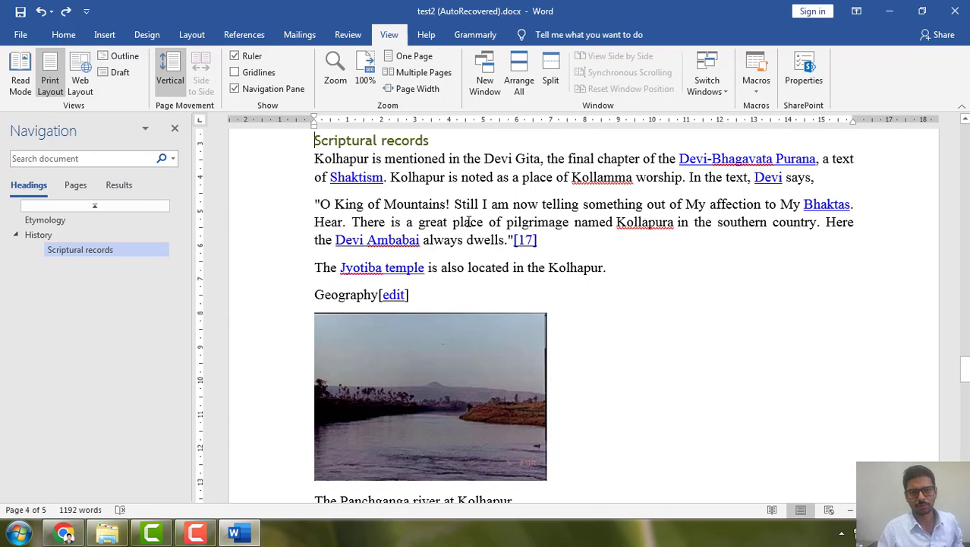
Search the document for "kolhapur" from the Navigation pane
scroll(196, 269, up, 3)
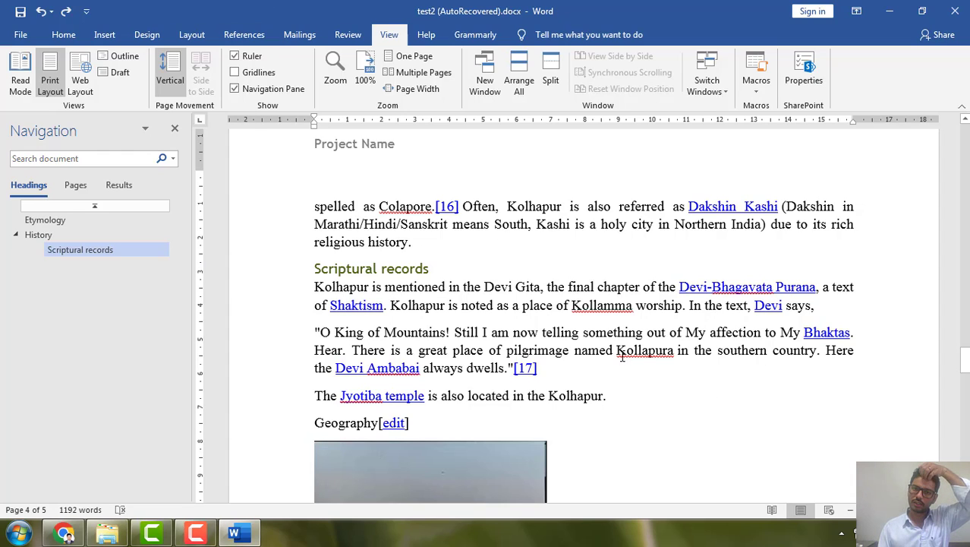
click(93, 159)
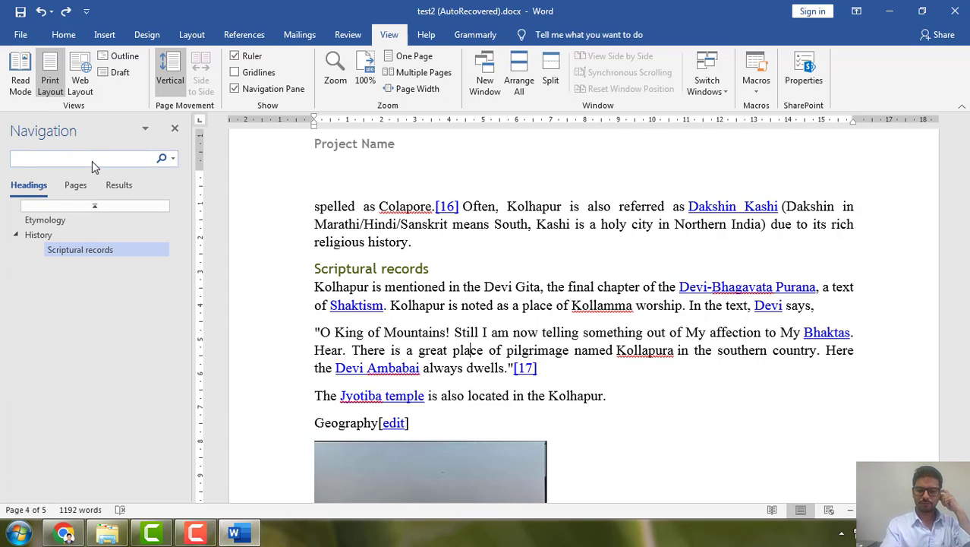
text(kol)
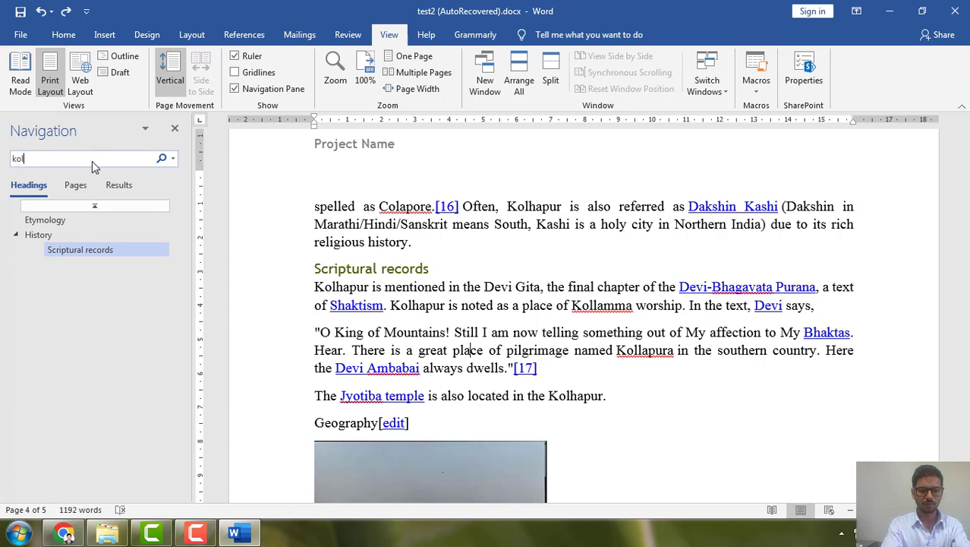
text(hapur)
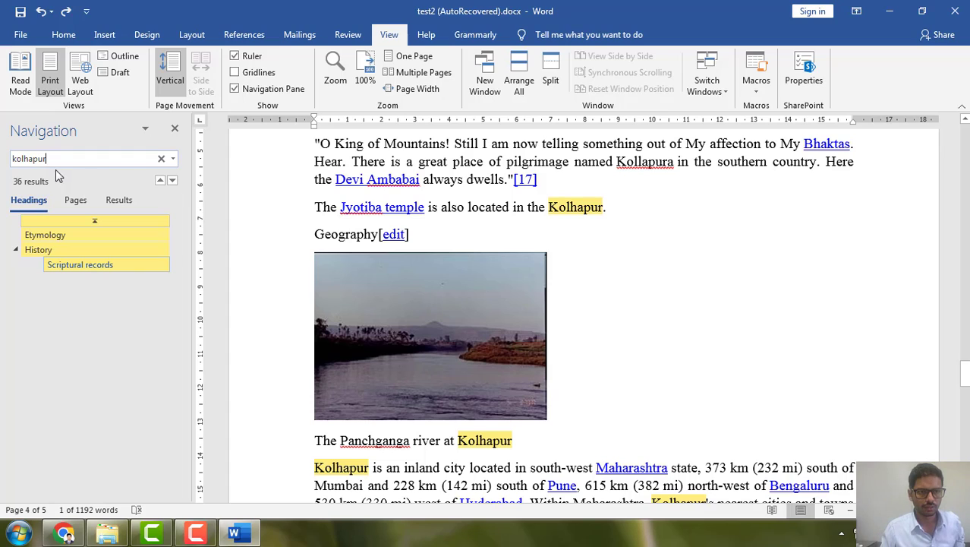
Replace all occurrences of "kolhapur" in the document with "KOLHAPUR" and close Find and Replace
click(173, 159)
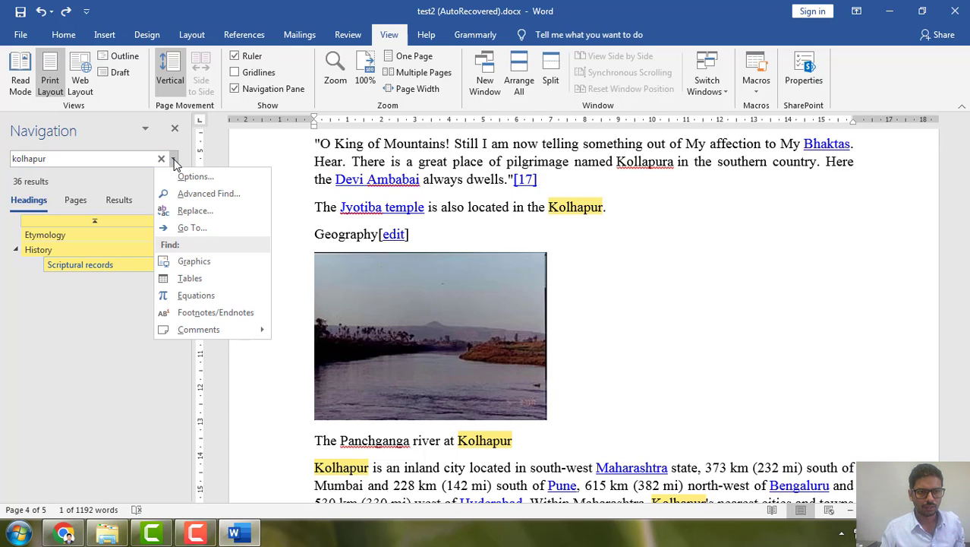
click(195, 211)
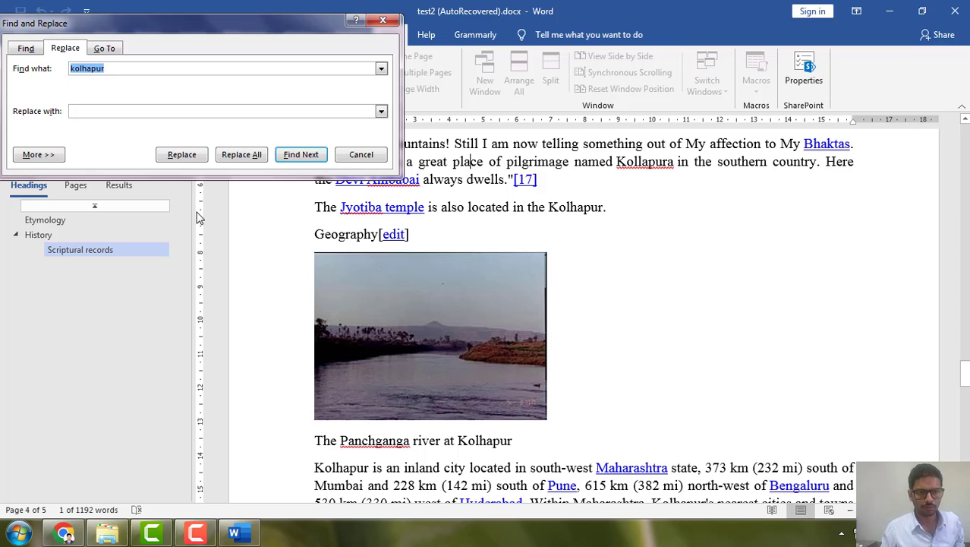
click(96, 112)
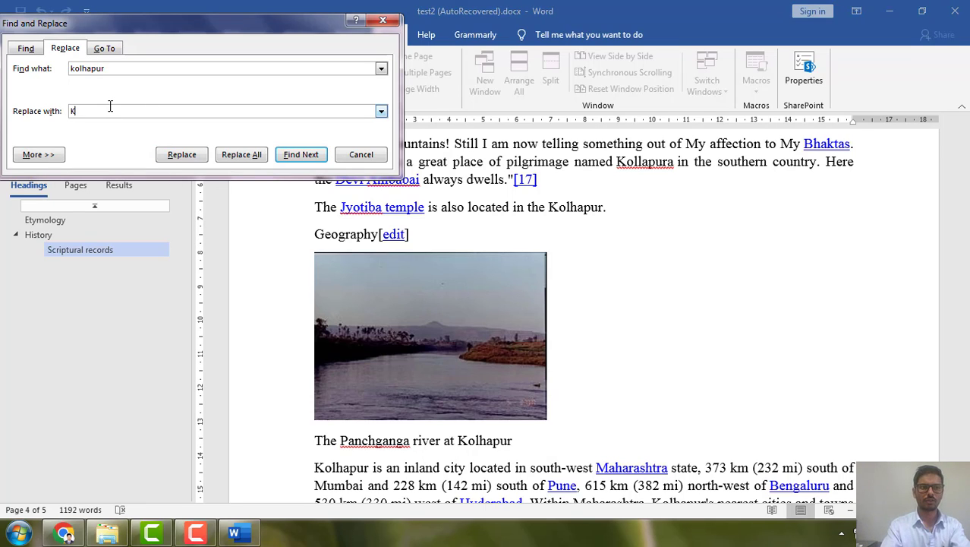
text(KOLHAPUR)
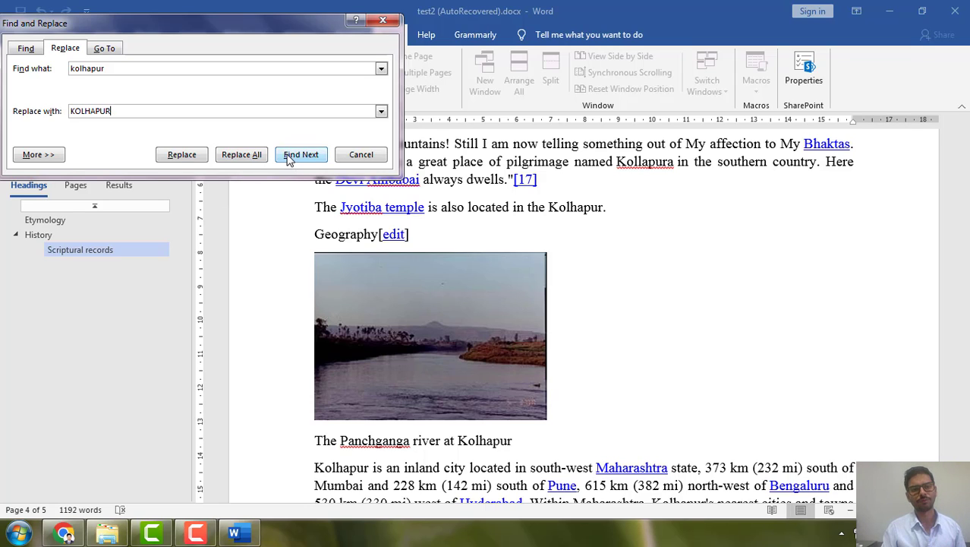
click(253, 156)
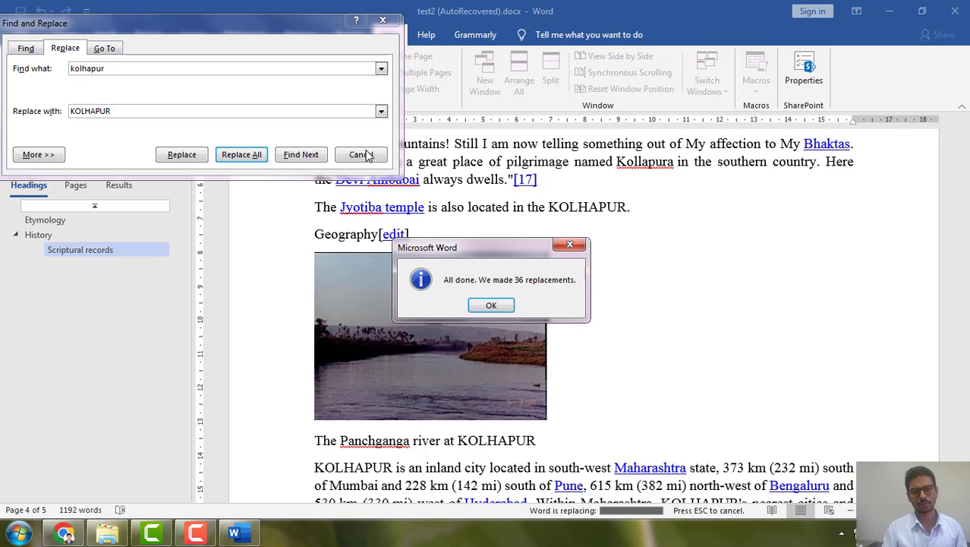
click(491, 306)
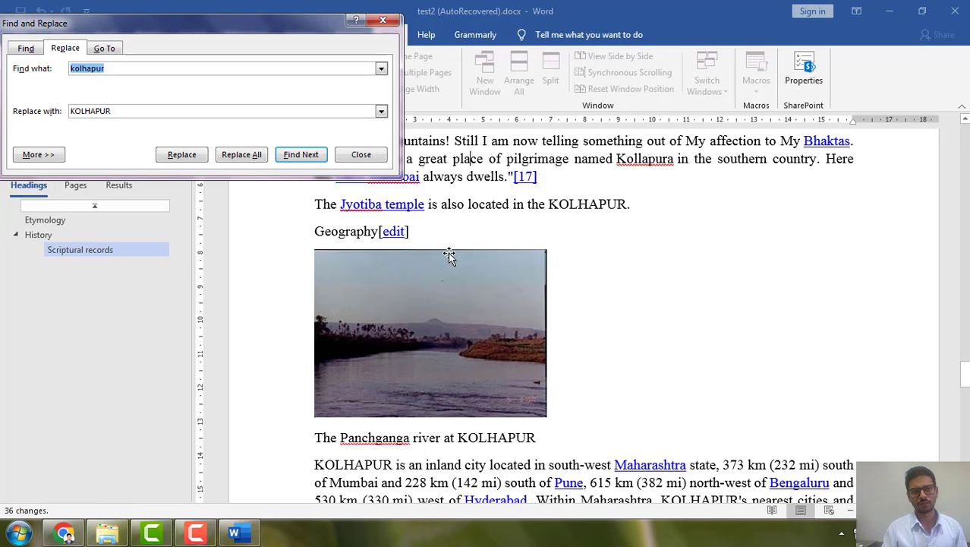
click(388, 22)
Add the words "Diary" and "Dairy" on separate lines above the paragraph beginning "spelled as Colapore"
scroll(677, 265, up, 5)
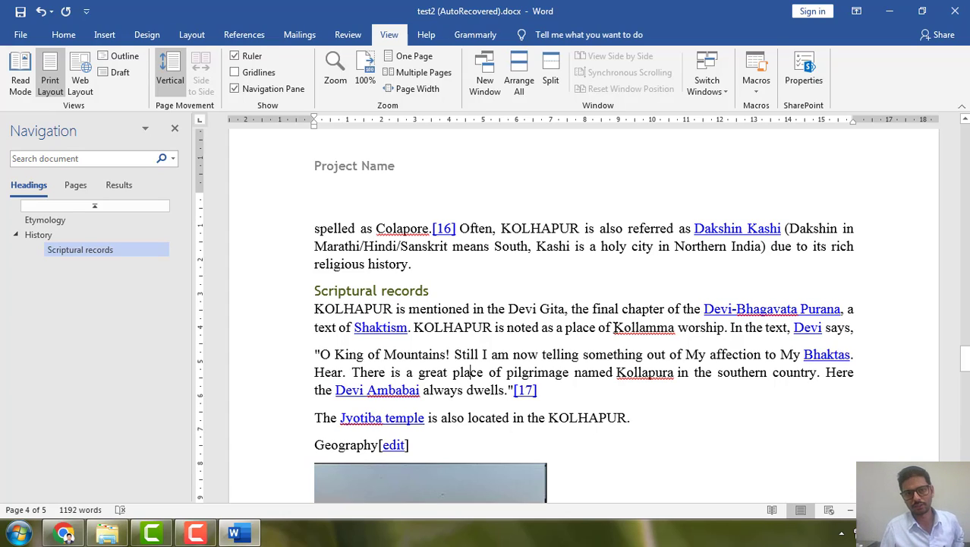
click(358, 197)
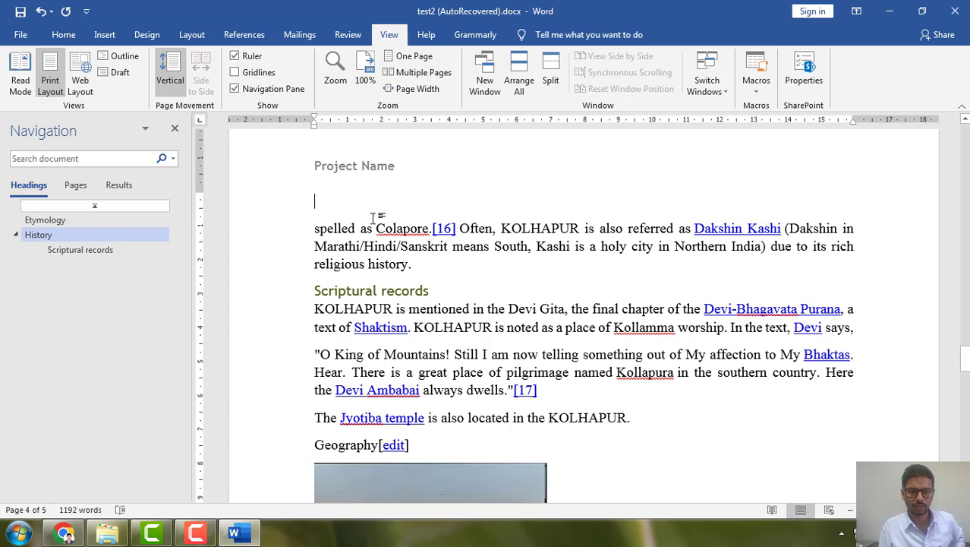
text(dia)
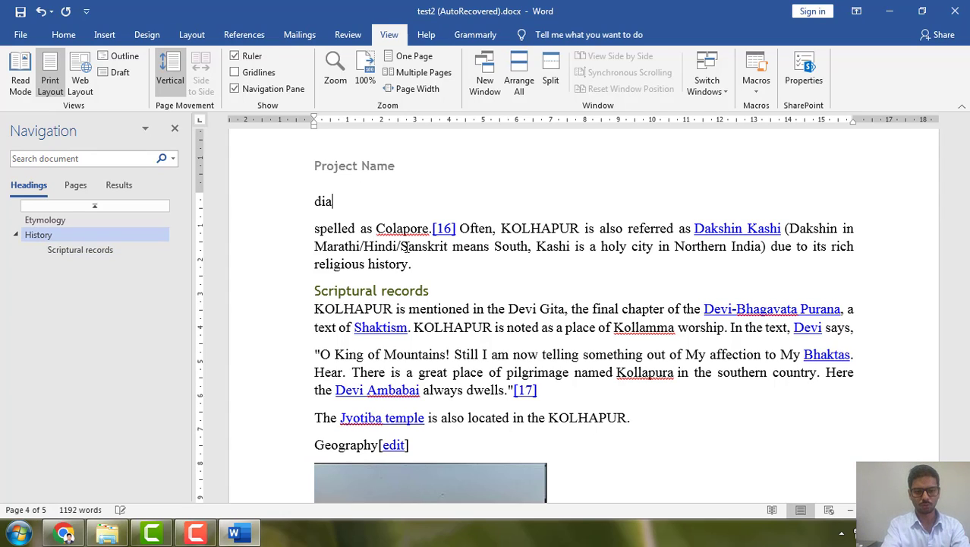
text(ry)
key(Return)
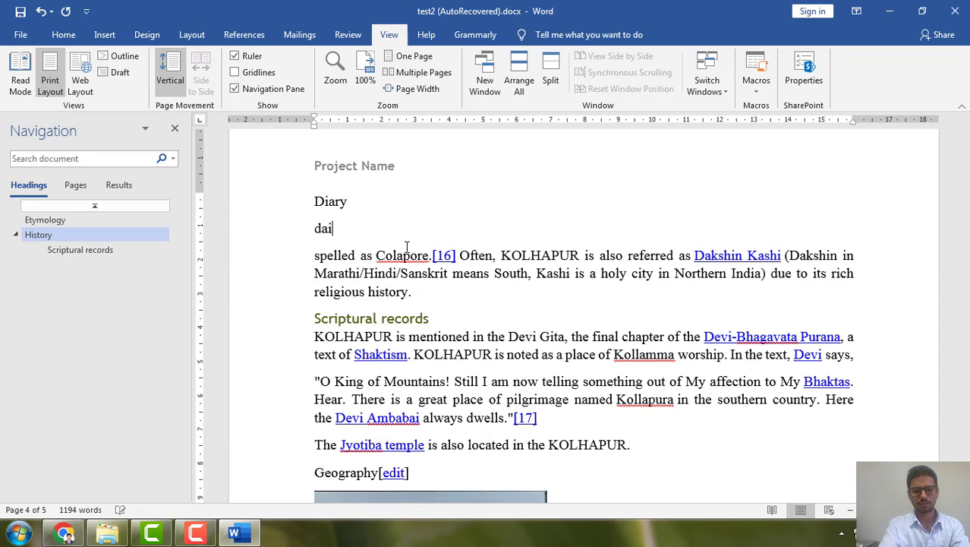
text(dairy)
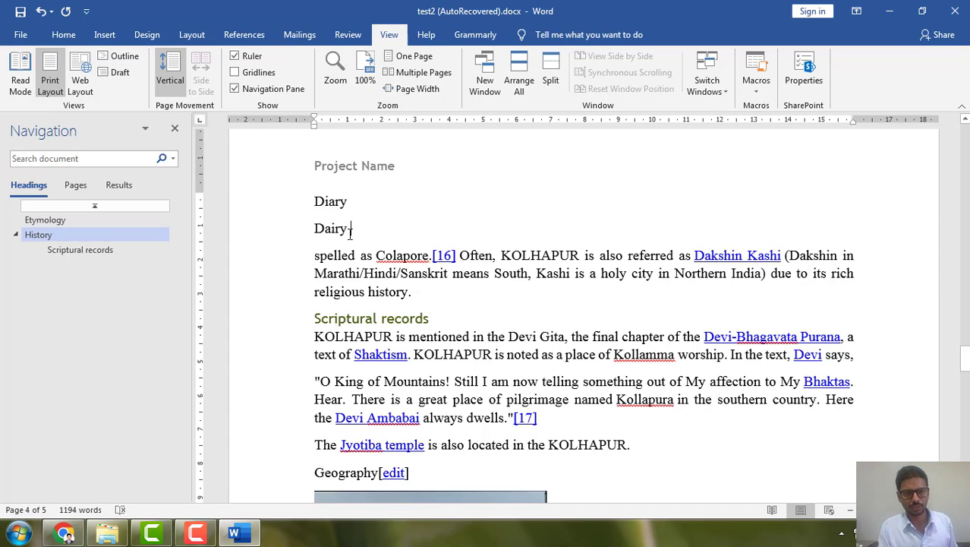
Highlight the Dairy and Diary lines in turn to compare the words, and show the Navigation pane's search options
click(297, 232)
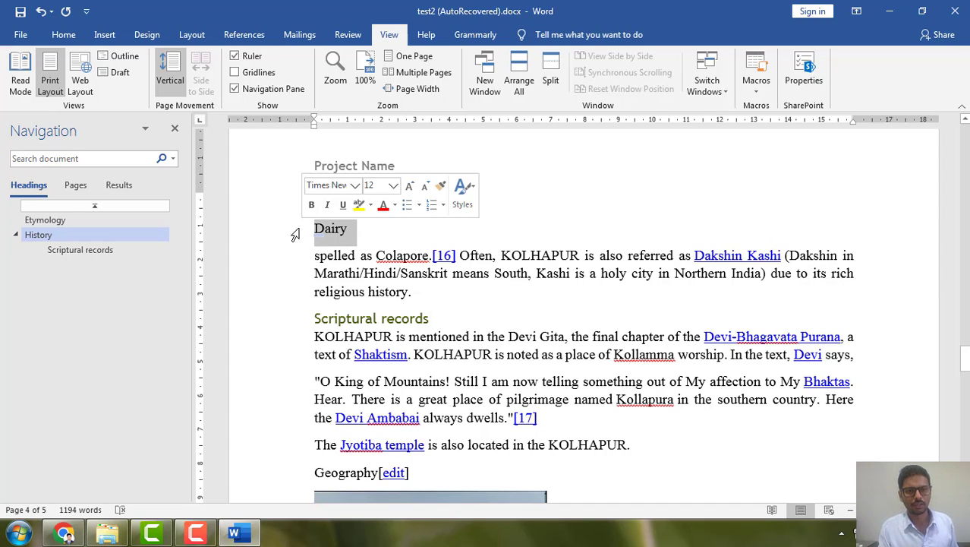
click(360, 240)
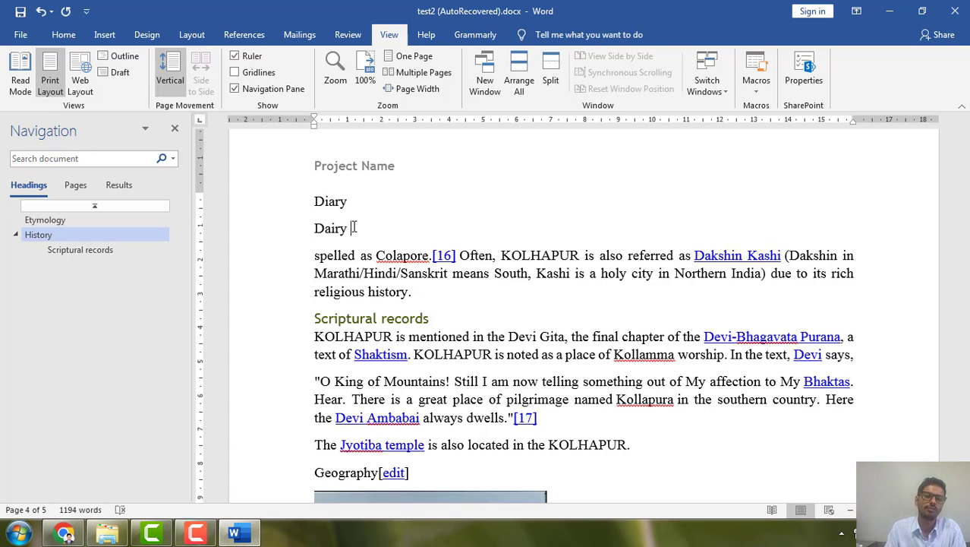
drag(318, 198, 309, 197)
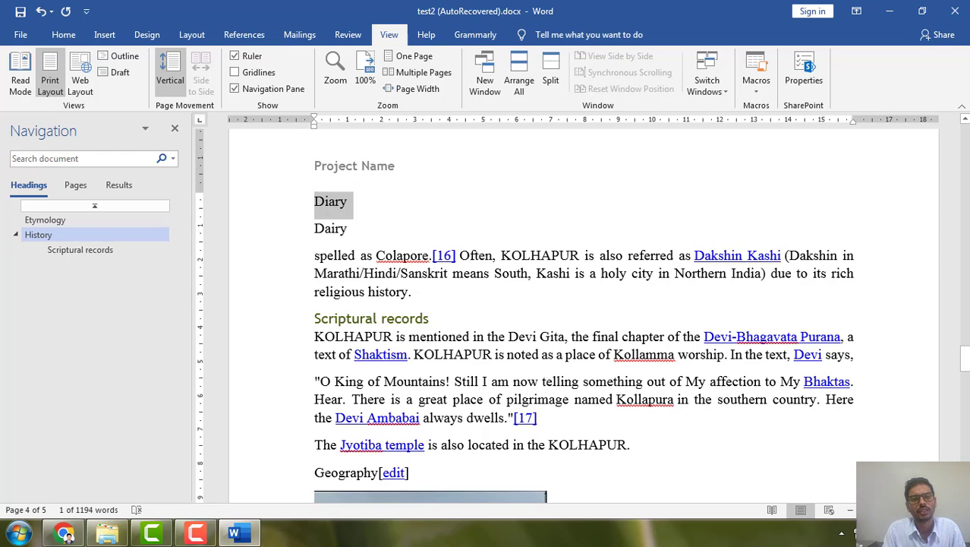
click(173, 158)
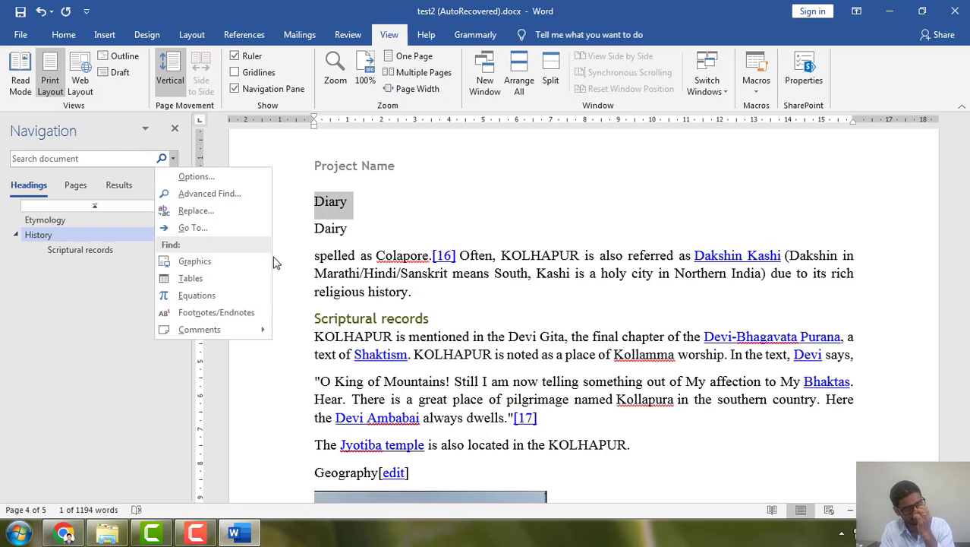
Dismiss the search options and delete both the Diary and Dairy lines
click(368, 225)
drag(354, 234, 319, 194)
key(Delete)
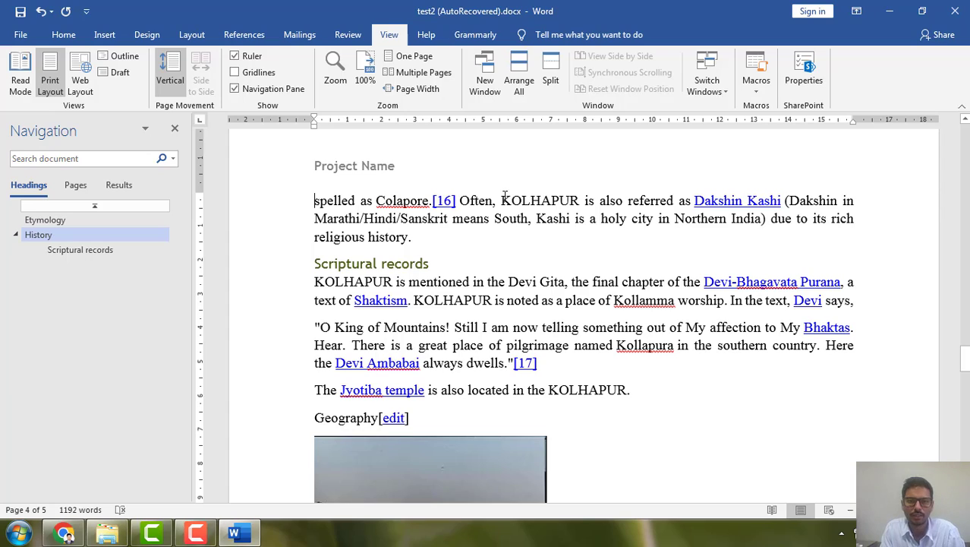
Review the replaced text by highlighting KOLHAPUR occurrences in the Scriptural records and Geography sections
drag(503, 199, 575, 202)
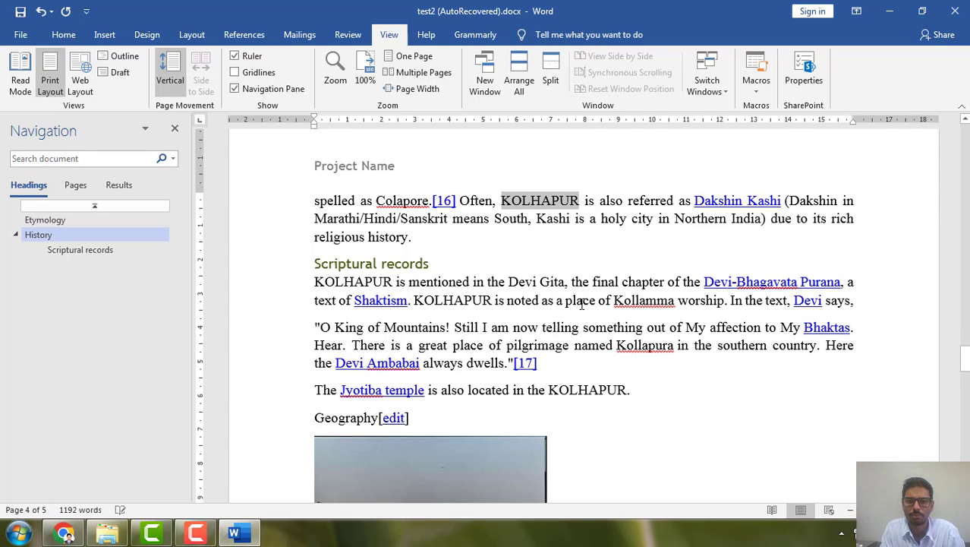
scroll(559, 294, down, 1)
drag(414, 258, 493, 258)
drag(314, 239, 392, 237)
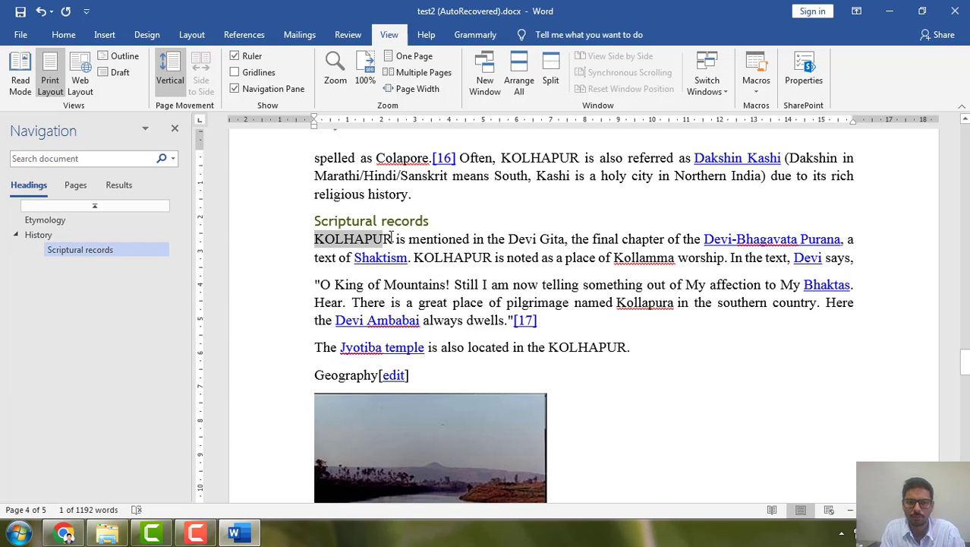
scroll(426, 302, down, 10)
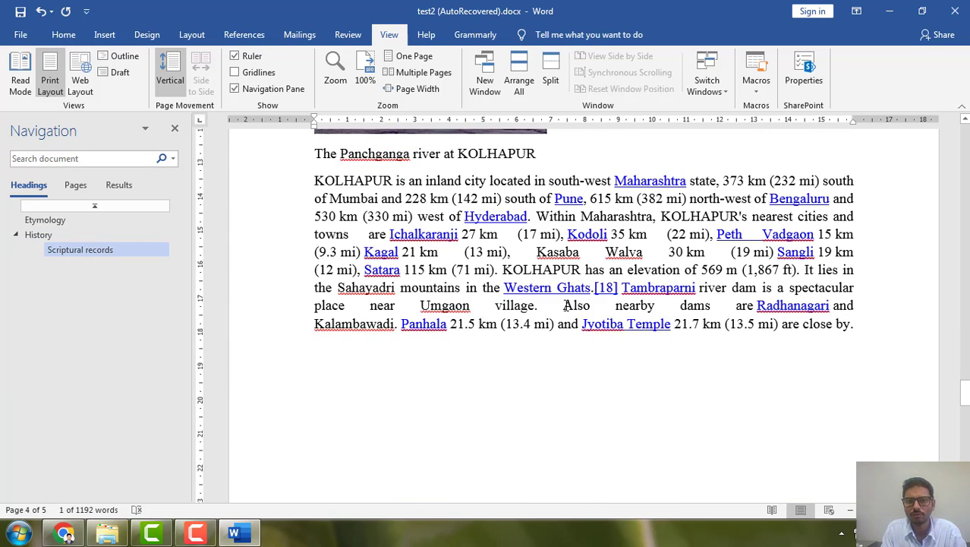
drag(316, 181, 392, 182)
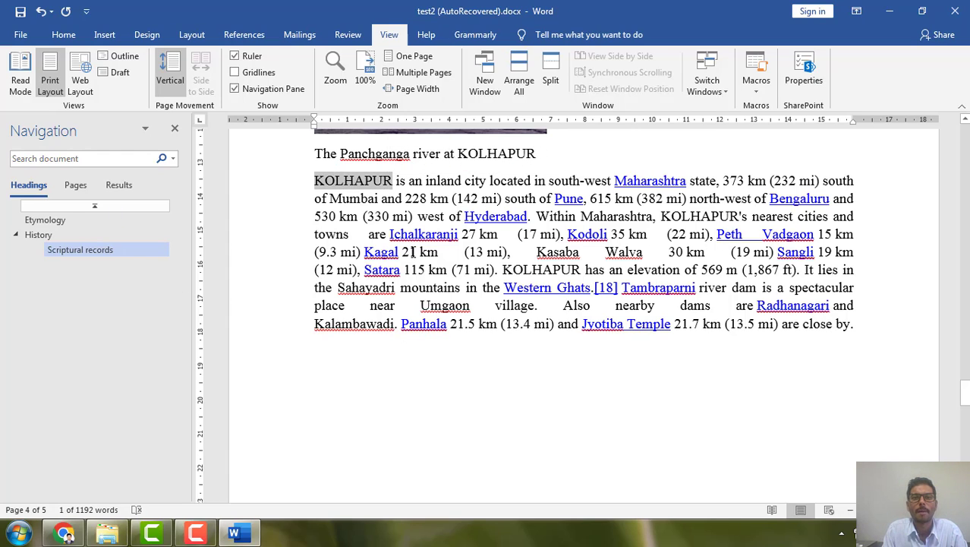
Preview the document in Multiple Pages and One Page views, and enlarge the Geography text to a readable size
click(418, 73)
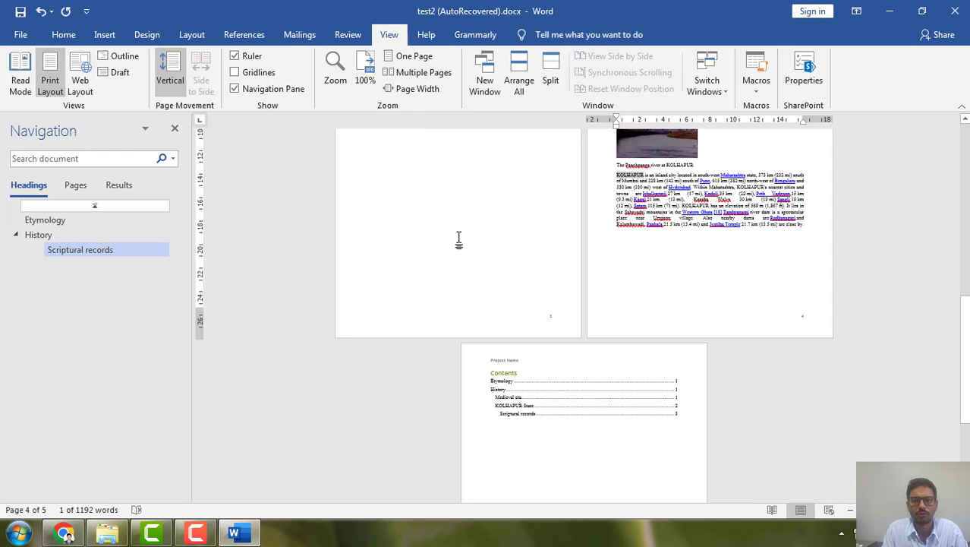
click(404, 57)
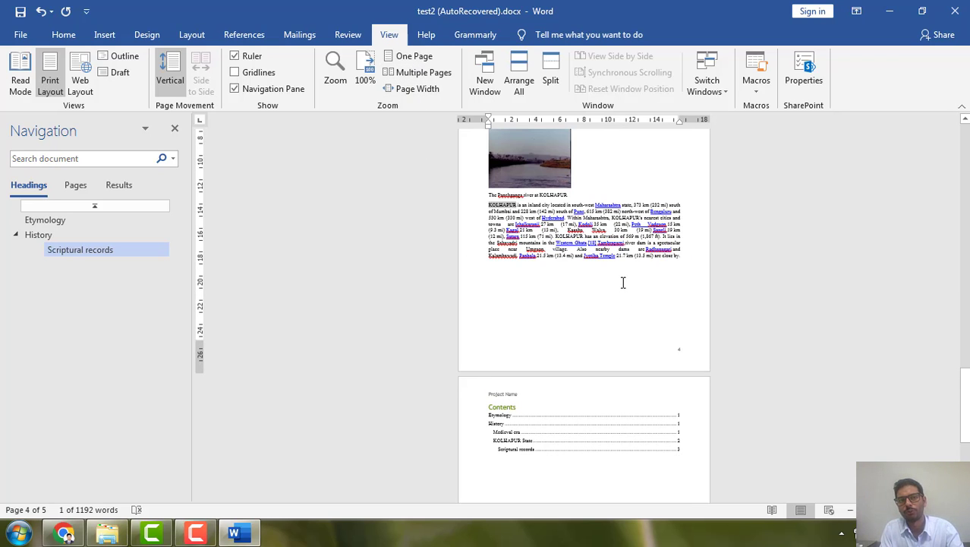
scroll(623, 287, up, 5)
scroll(624, 287, up, 2)
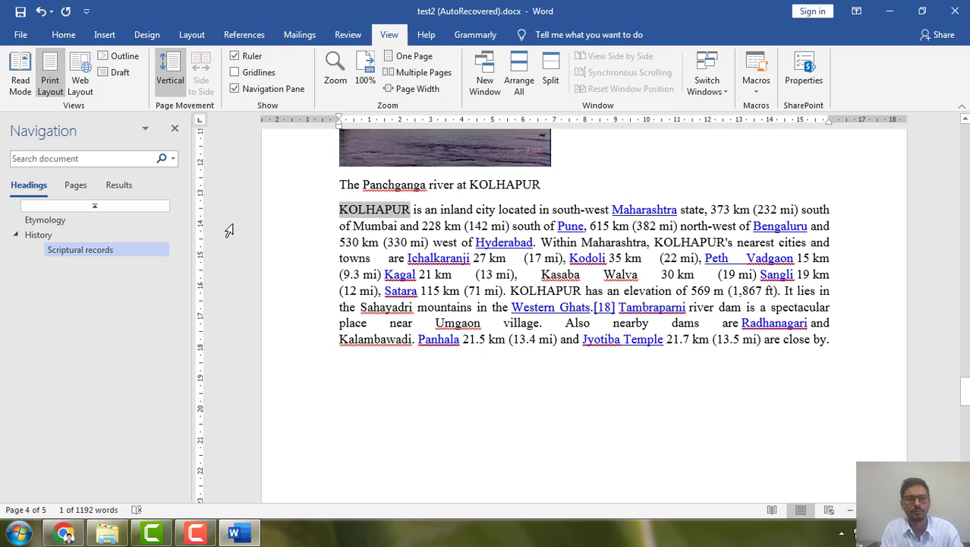
click(348, 39)
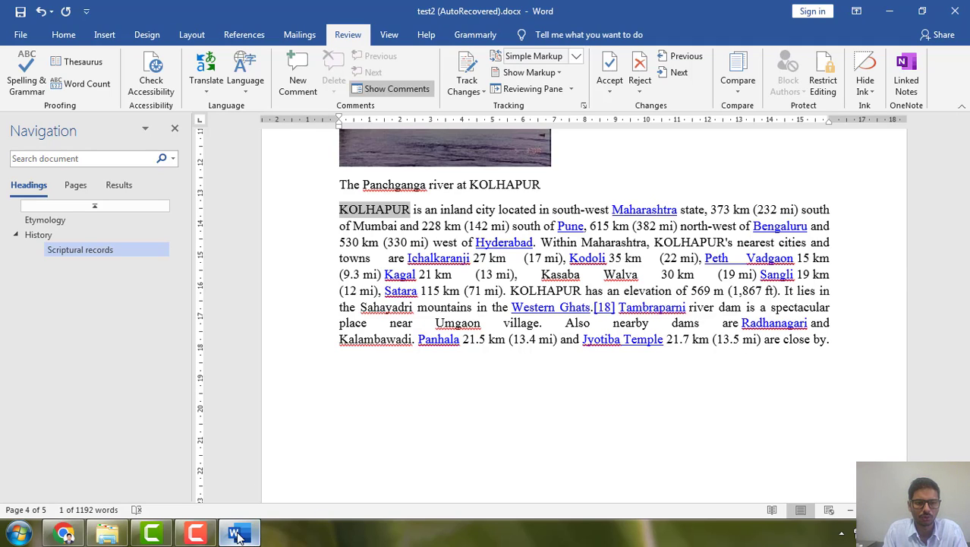
click(197, 535)
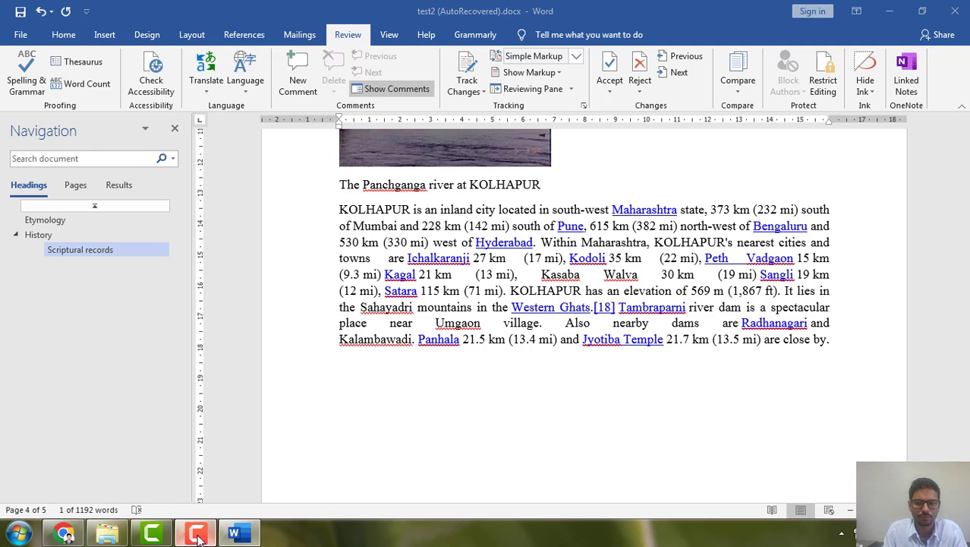